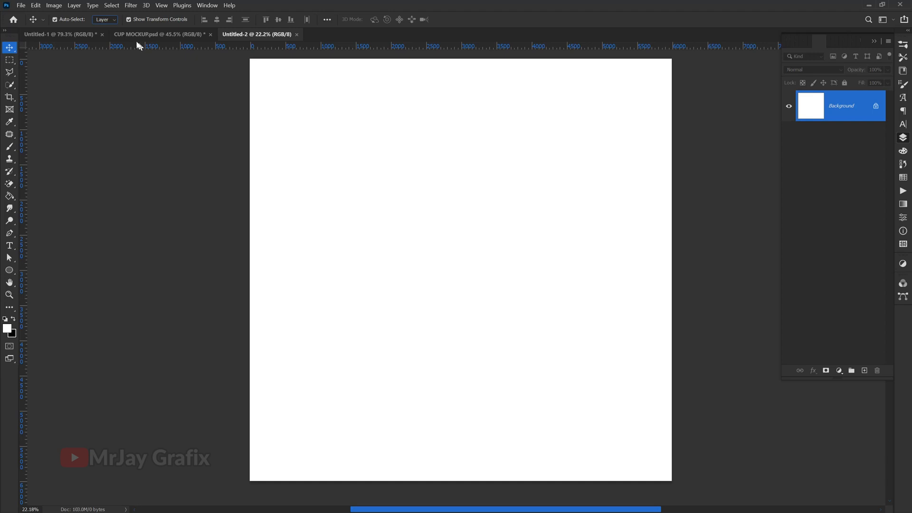
# Review the four palette swatches in Untitled-1: dark red, red, orange and yellow
pyautogui.click(56, 35)
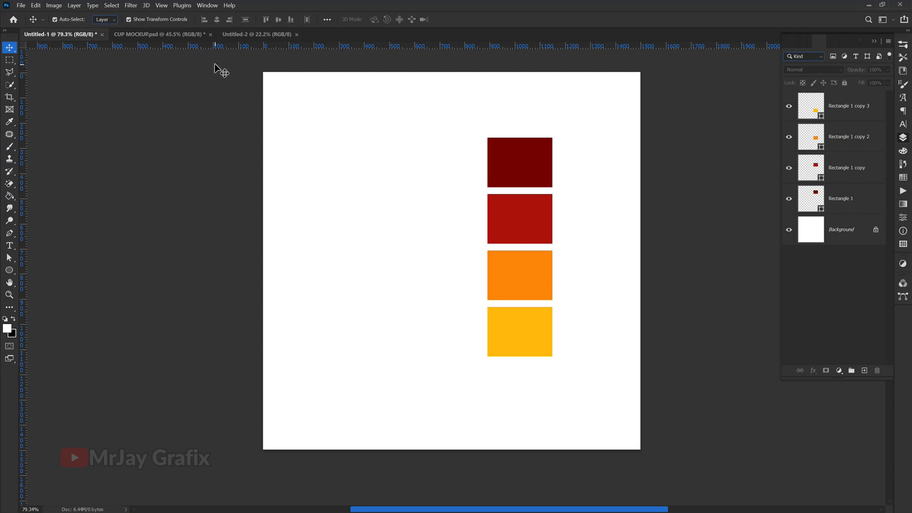
pyautogui.click(526, 171)
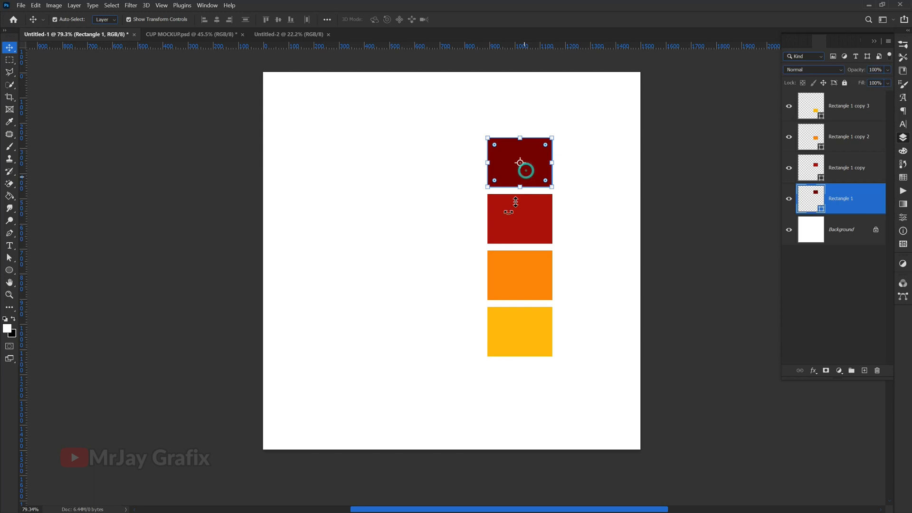
pyautogui.click(507, 213)
pyautogui.click(515, 273)
pyautogui.click(513, 322)
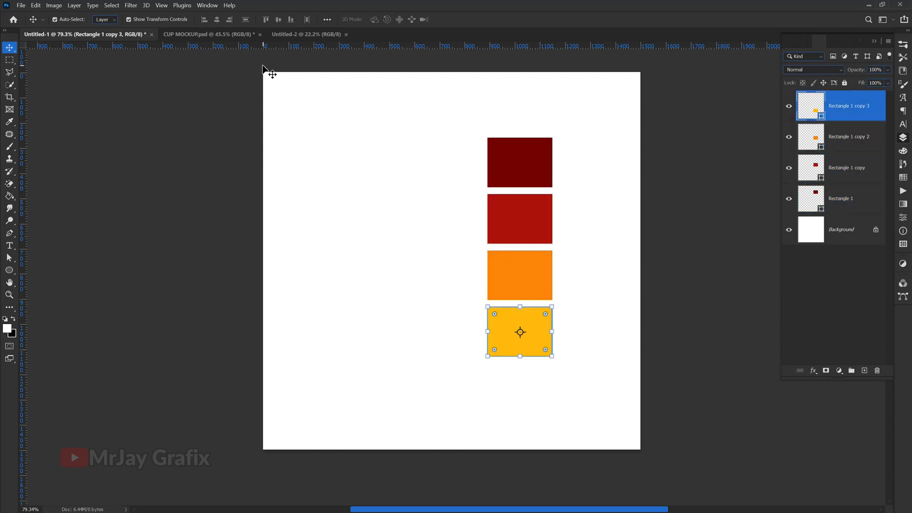
# Draw a white rectangle of about 6102 × 6118 px covering the whole canvas of Untitled-2
pyautogui.click(291, 34)
pyautogui.scroll(-1, 428, 351)
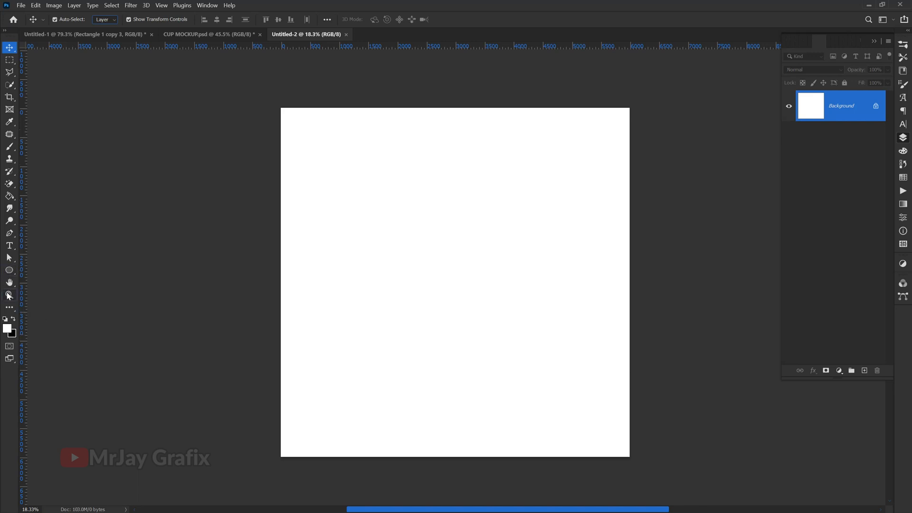
pyautogui.rightClick(10, 271)
pyautogui.click(39, 270)
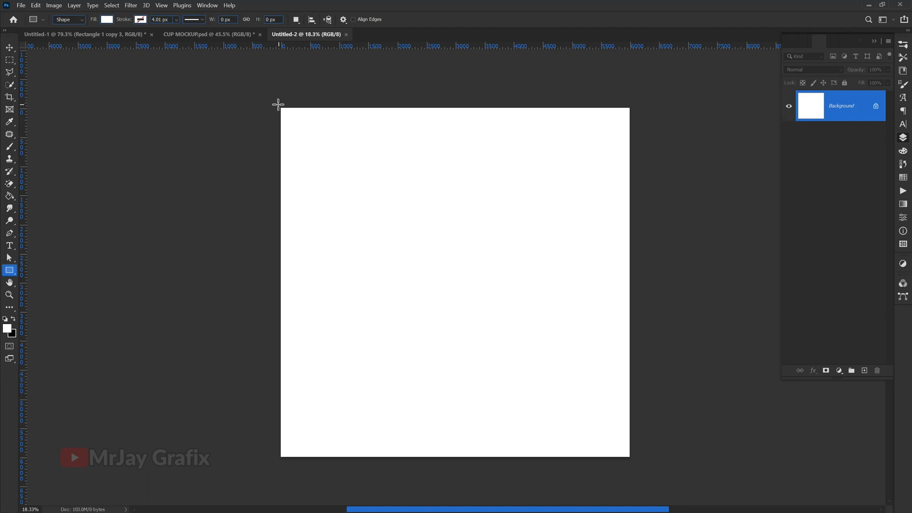
pyautogui.moveTo(278, 104); pyautogui.dragTo(632, 461)
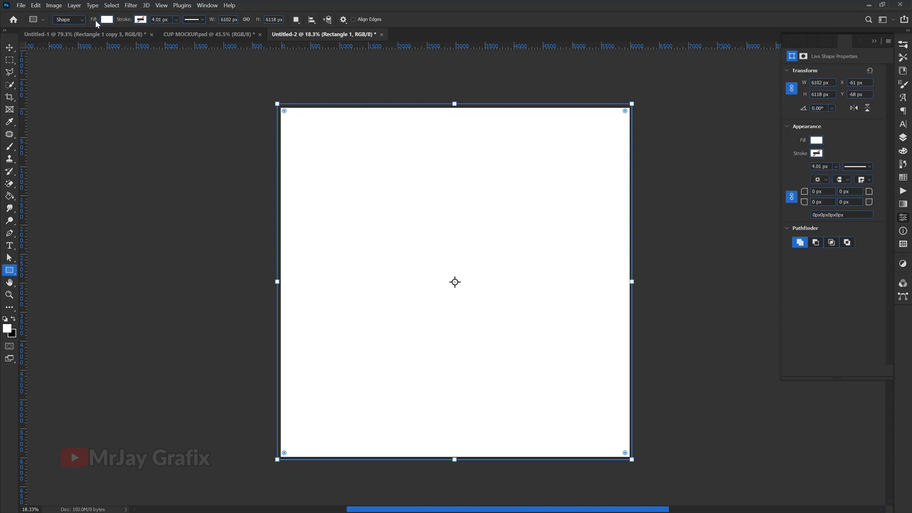
pyautogui.press('v')
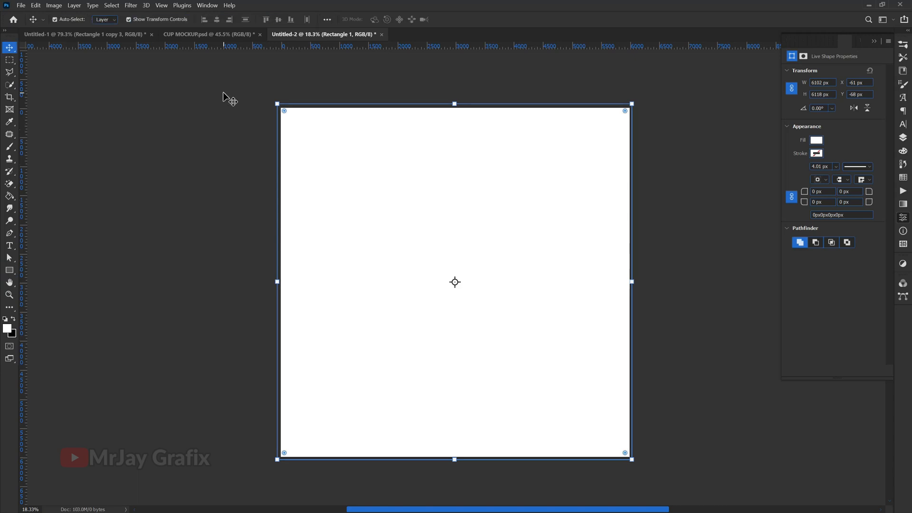
# Set the foreground color to #750200 by sampling the dark red swatch in Untitled-1
pyautogui.click(210, 34)
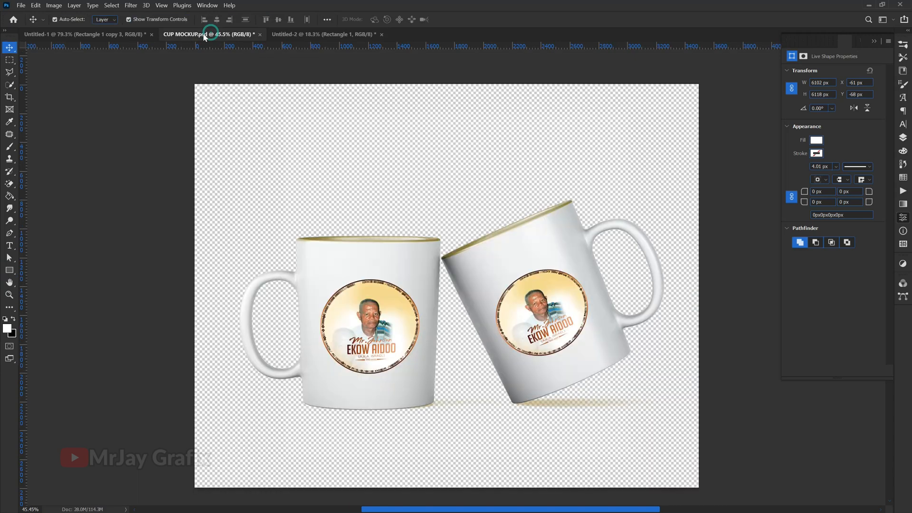
pyautogui.click(131, 35)
pyautogui.click(423, 216)
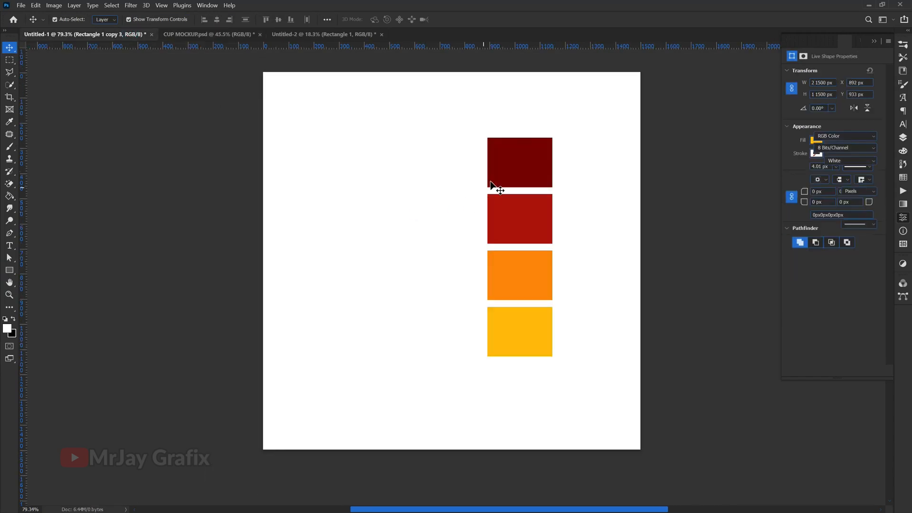
pyautogui.click(507, 162)
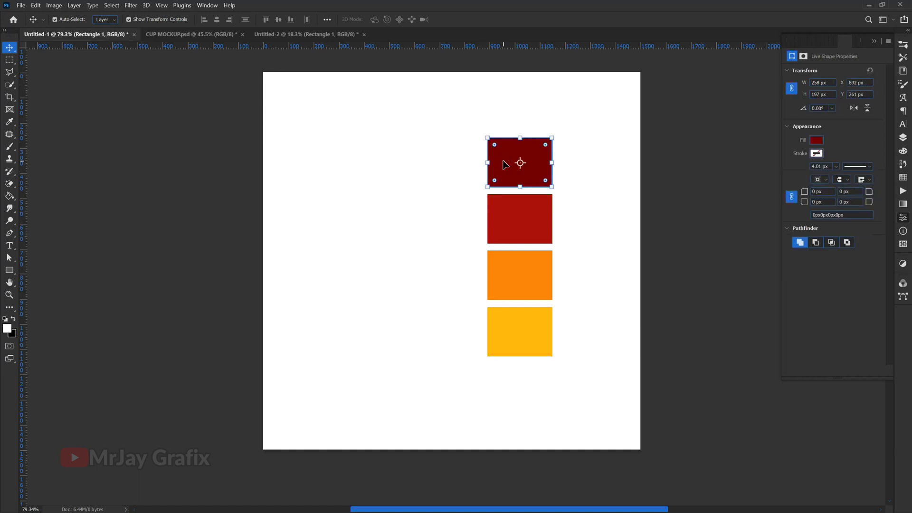
pyautogui.click(7, 329)
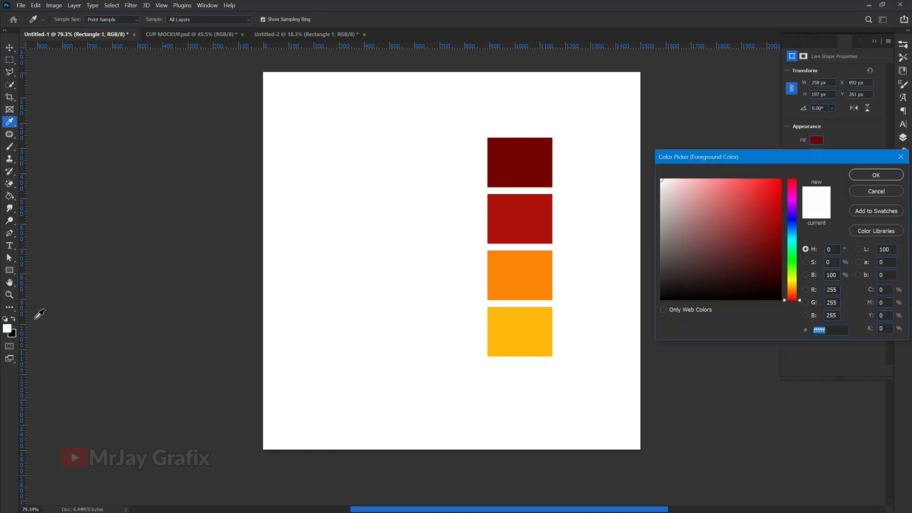
pyautogui.click(511, 160)
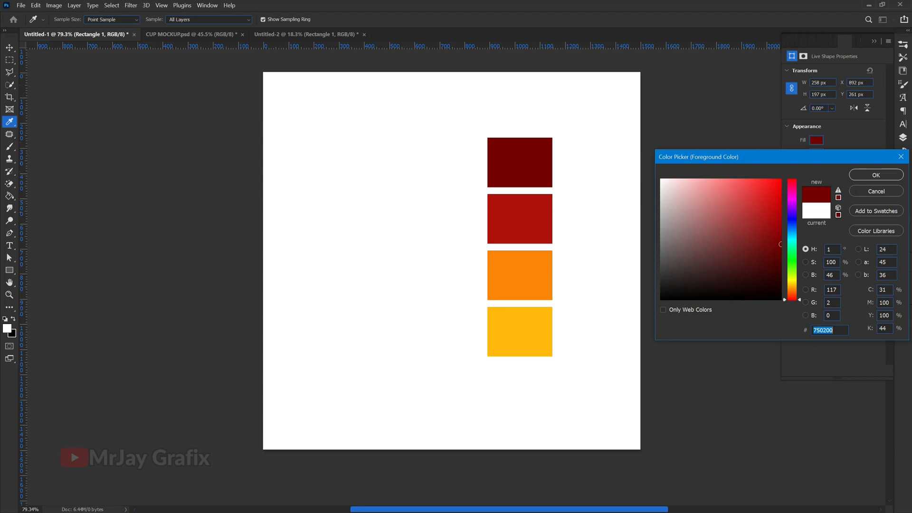
pyautogui.click(867, 176)
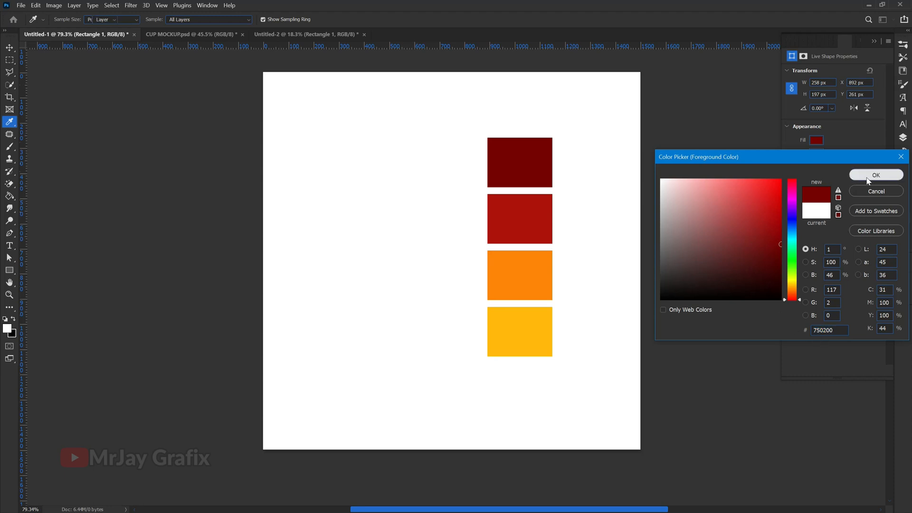
pyautogui.press('v')
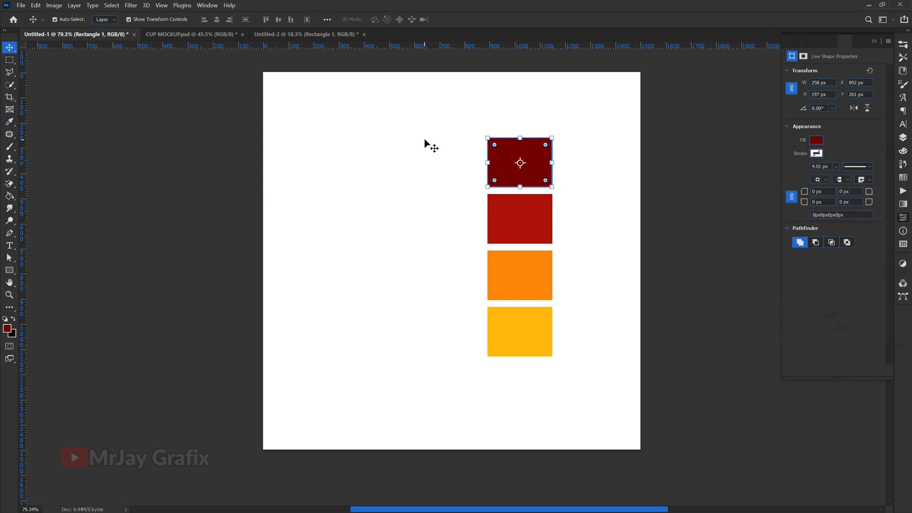
# Float the Untitled-2 document in its own window and place it beside the Untitled-1 color swatches
pyautogui.click(278, 34)
pyautogui.moveTo(278, 33); pyautogui.dragTo(300, 108)
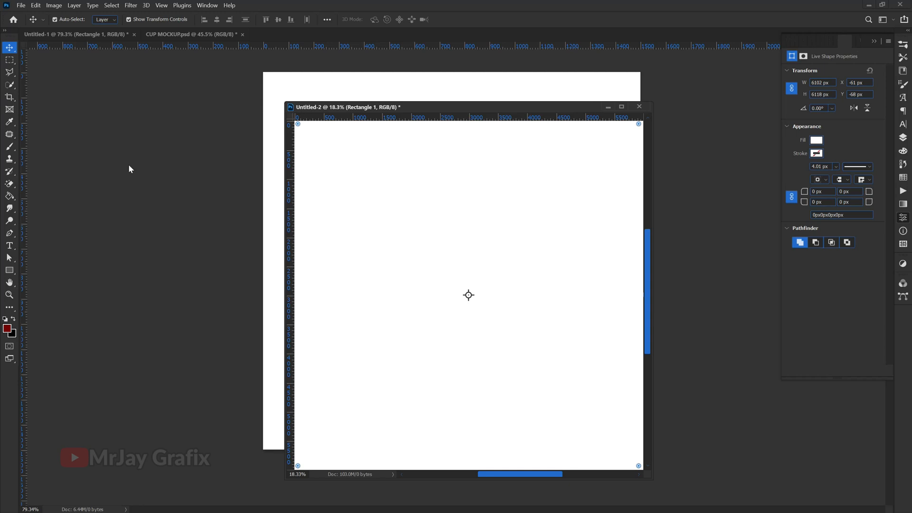
pyautogui.scroll(-3, 128, 165)
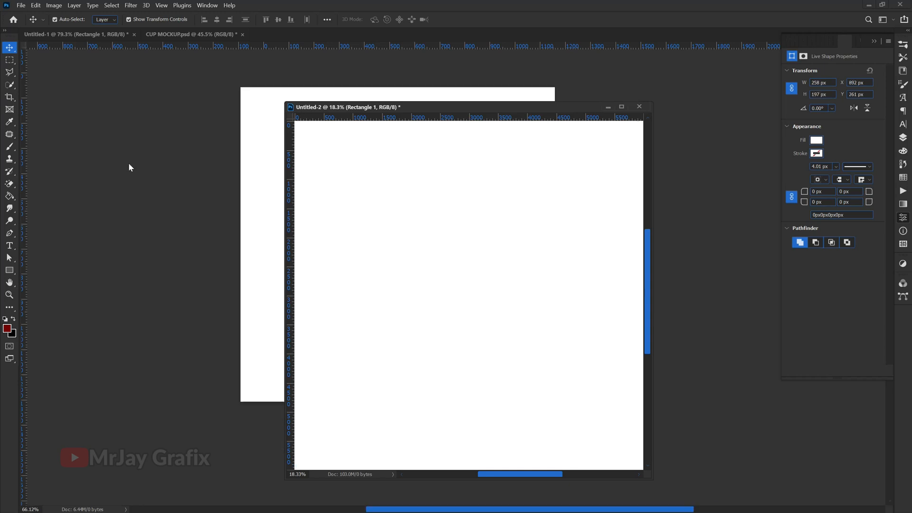
pyautogui.click(434, 265)
pyautogui.scroll(-2, 435, 265)
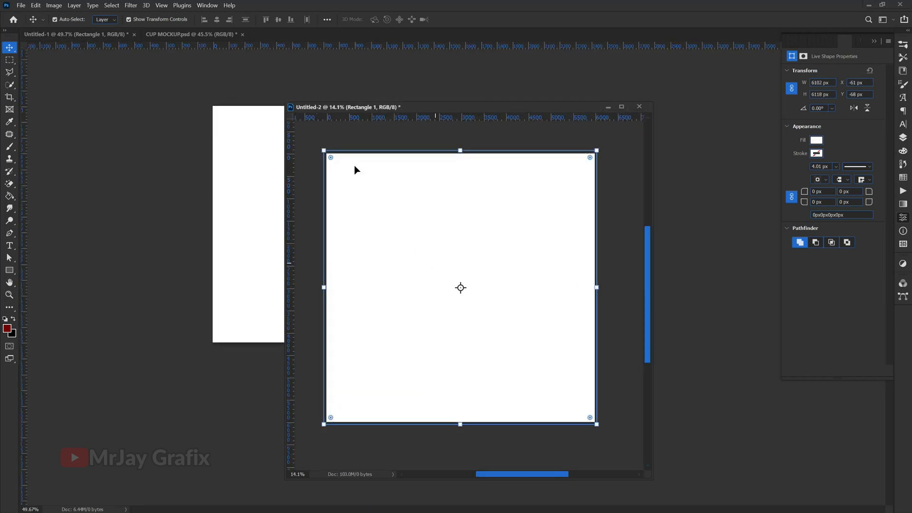
pyautogui.moveTo(345, 105); pyautogui.dragTo(544, 117)
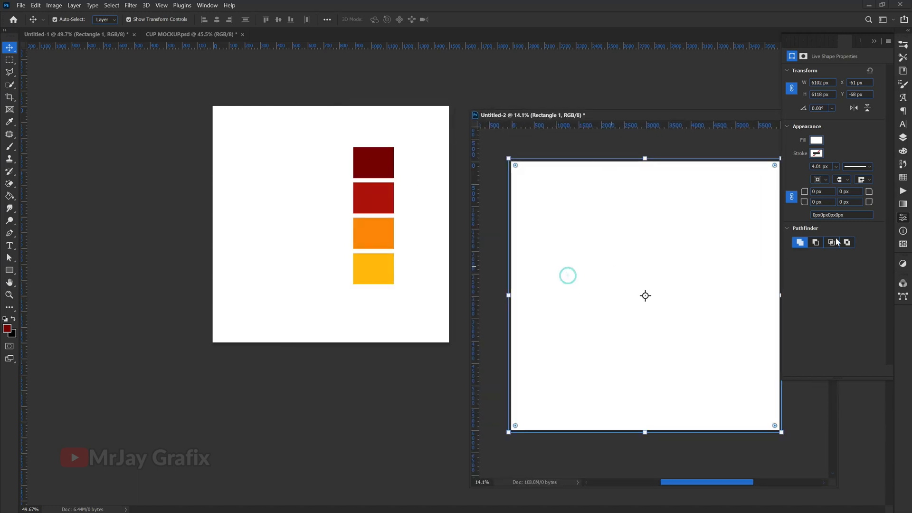
# Recolor the full-canvas rectangle to #750200 by sampling the dark red swatch
pyautogui.click(902, 139)
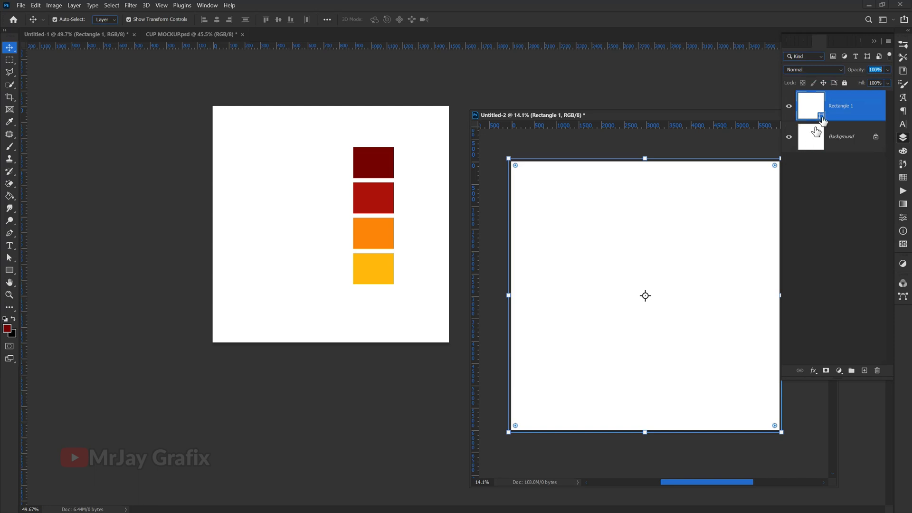
pyautogui.doubleClick(820, 118)
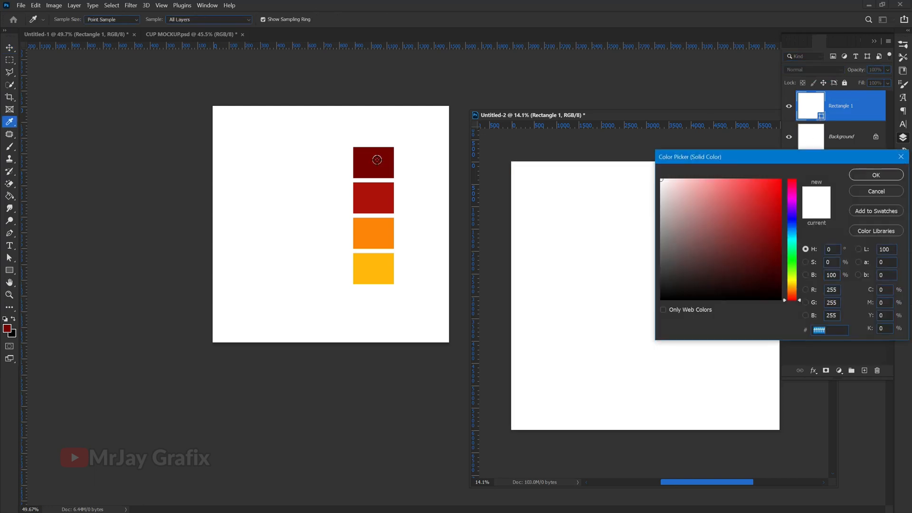
pyautogui.click(374, 159)
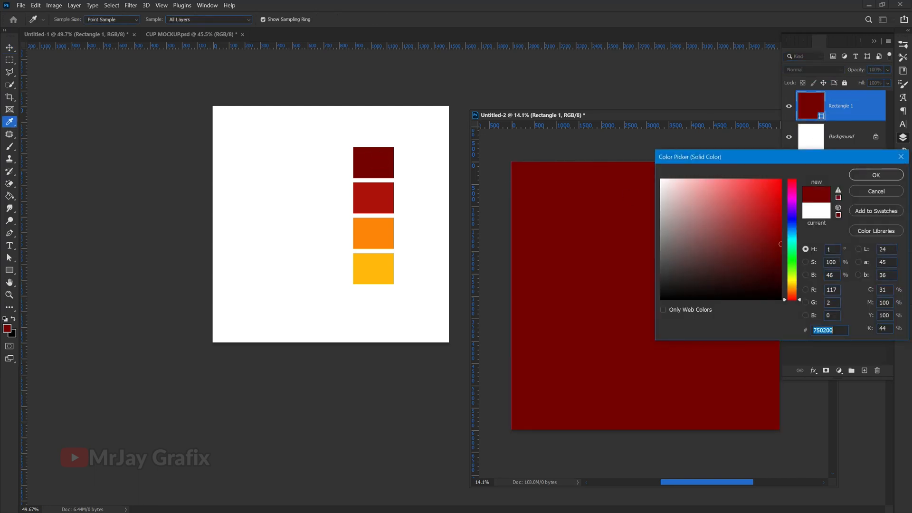
pyautogui.click(863, 174)
pyautogui.press('v')
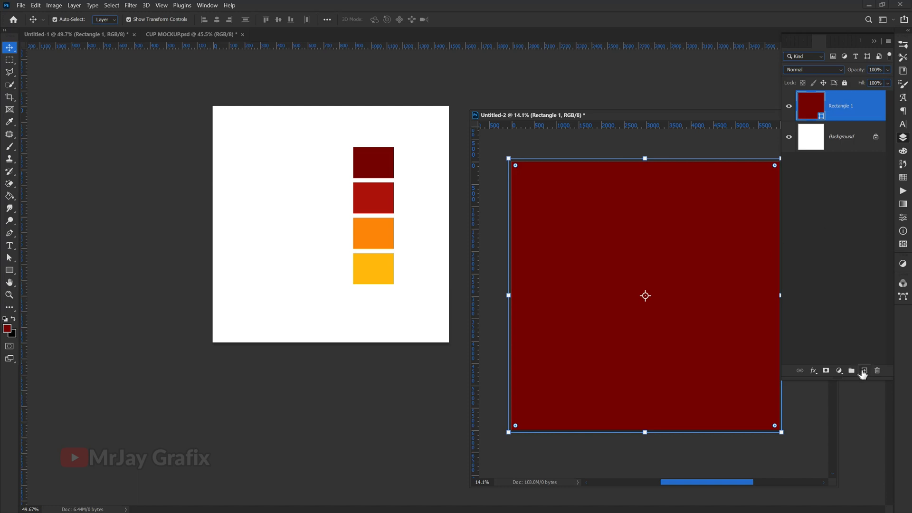
# Add an empty layer above the rectangle and set the Brush color to #ac1208, sampled from the second swatch
pyautogui.click(864, 371)
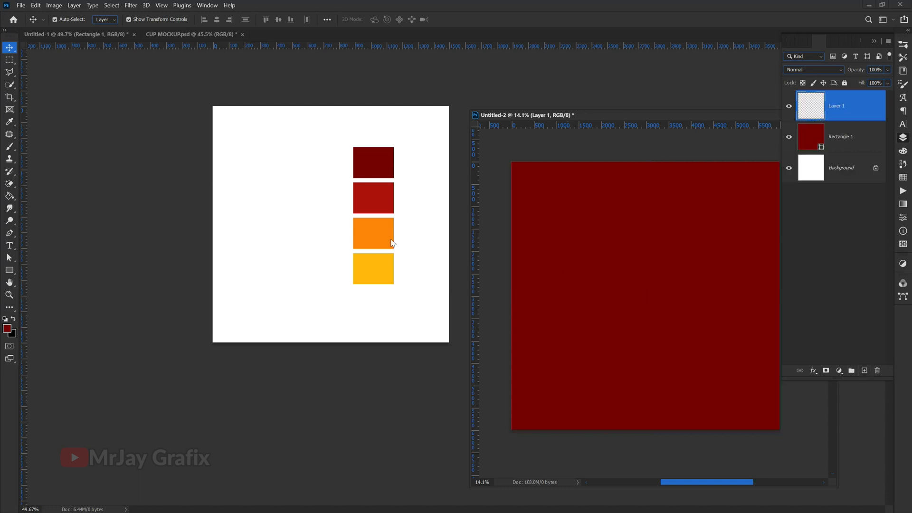
pyautogui.click(9, 151)
pyautogui.click(59, 148)
pyautogui.click(625, 315)
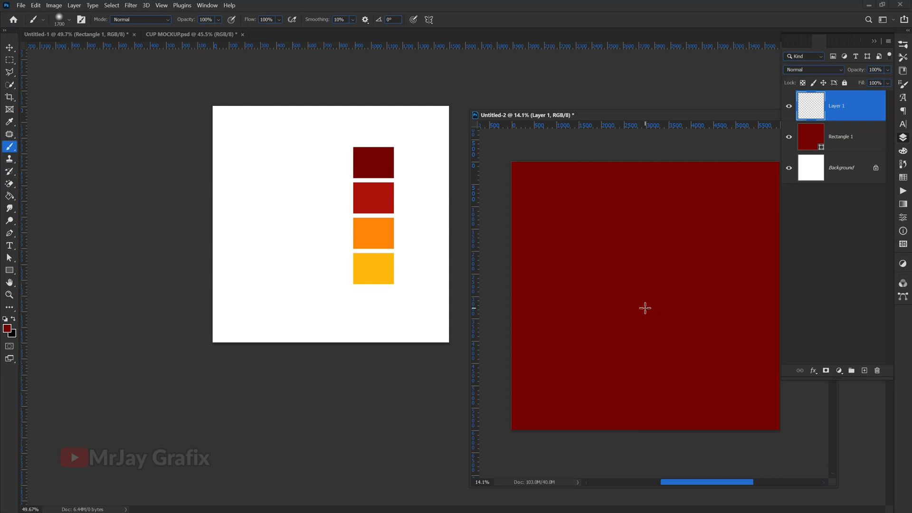
pyautogui.hotkey('ctrl', 'z')
pyautogui.click(7, 328)
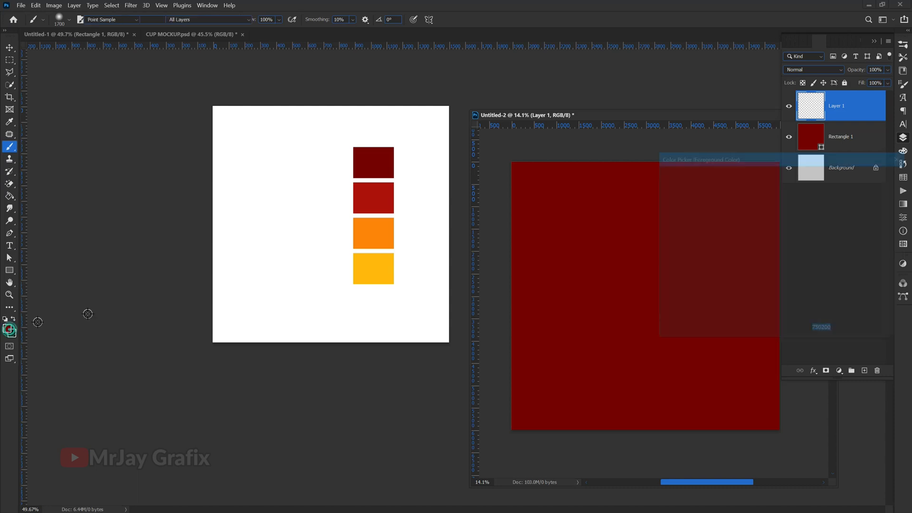
pyautogui.click(369, 201)
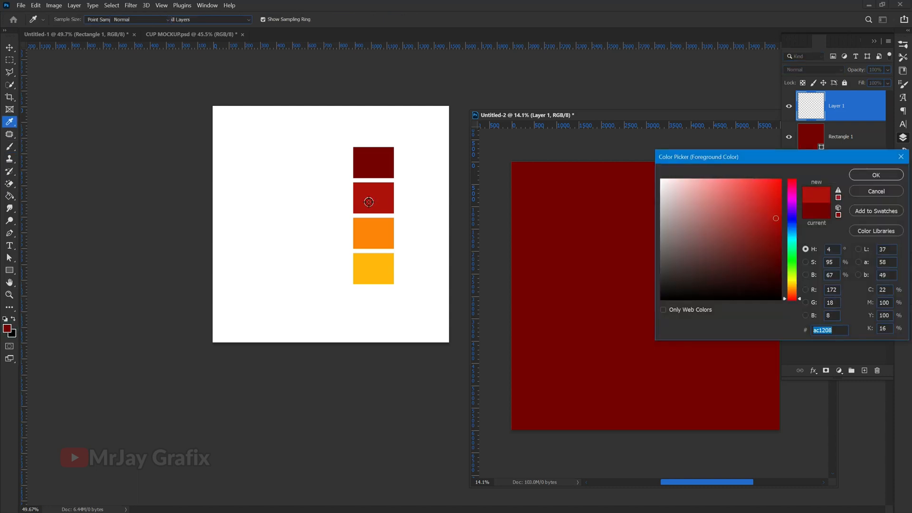
pyautogui.press('Return')
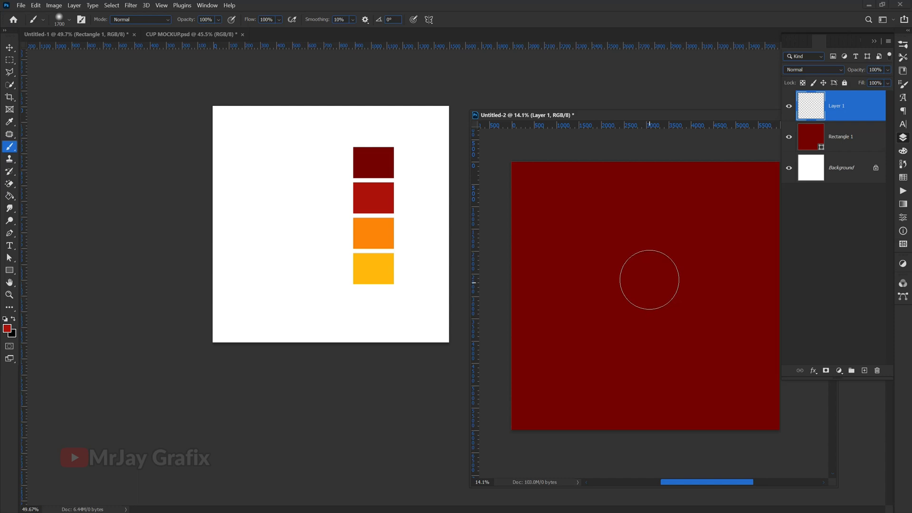
# Set the brush size to 3000 px and paint a single red dab at the canvas center as a glow
pyautogui.press(']')
pyautogui.press(']')
pyautogui.press(']')
pyautogui.press(']')
pyautogui.press(']')
pyautogui.press(']')
pyautogui.press(']')
pyautogui.press(']')
pyautogui.press(']')
pyautogui.press(']')
pyautogui.press(']')
pyautogui.press(']')
pyautogui.press(']')
pyautogui.press(']')
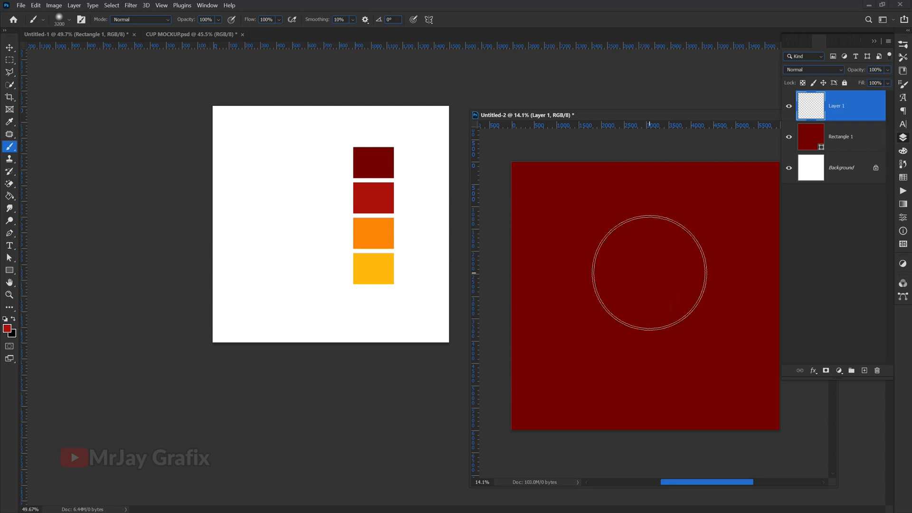
pyautogui.press(']')
pyautogui.press(']')
pyautogui.press(']')
pyautogui.press(']')
pyautogui.press(']')
pyautogui.press(']')
pyautogui.press(']')
pyautogui.press(']')
pyautogui.press(']')
pyautogui.press(']')
pyautogui.press(']')
pyautogui.press(']')
pyautogui.press(']')
pyautogui.press(']')
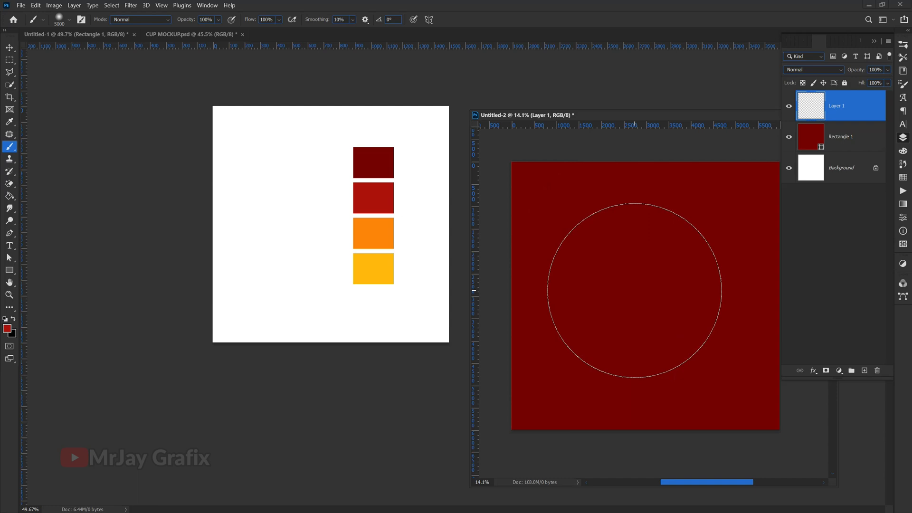
pyautogui.press('v')
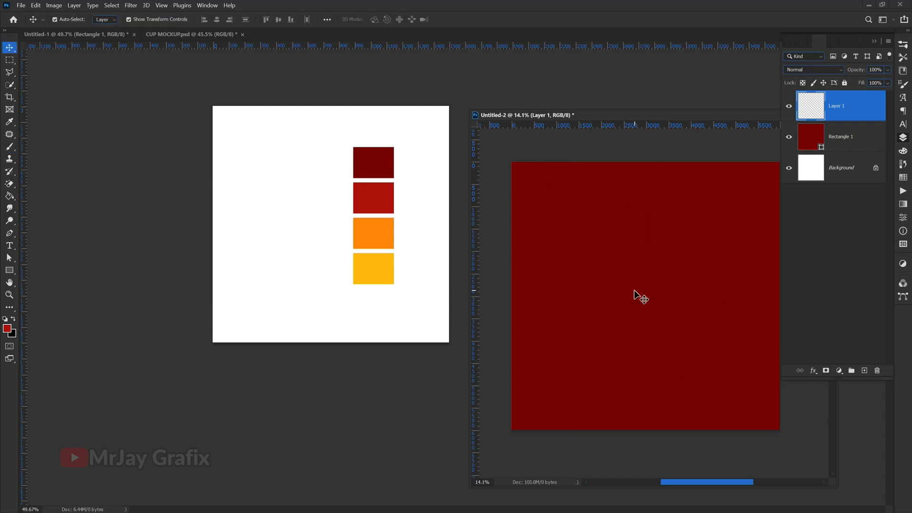
pyautogui.press('b')
pyautogui.press('[')
pyautogui.press('[')
pyautogui.press('[')
pyautogui.press('[')
pyautogui.press('[')
pyautogui.press('[')
pyautogui.press('[')
pyautogui.press('[')
pyautogui.press('[')
pyautogui.press('[')
pyautogui.press('[')
pyautogui.press('[')
pyautogui.press('[')
pyautogui.press('[')
pyautogui.press('[')
pyautogui.press('[')
pyautogui.press('[')
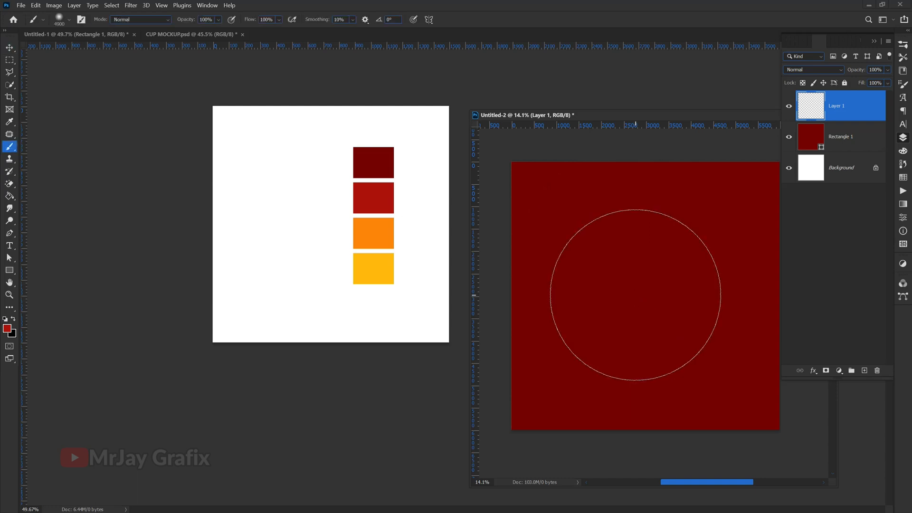
pyautogui.press('[')
pyautogui.press('[')
pyautogui.press('[')
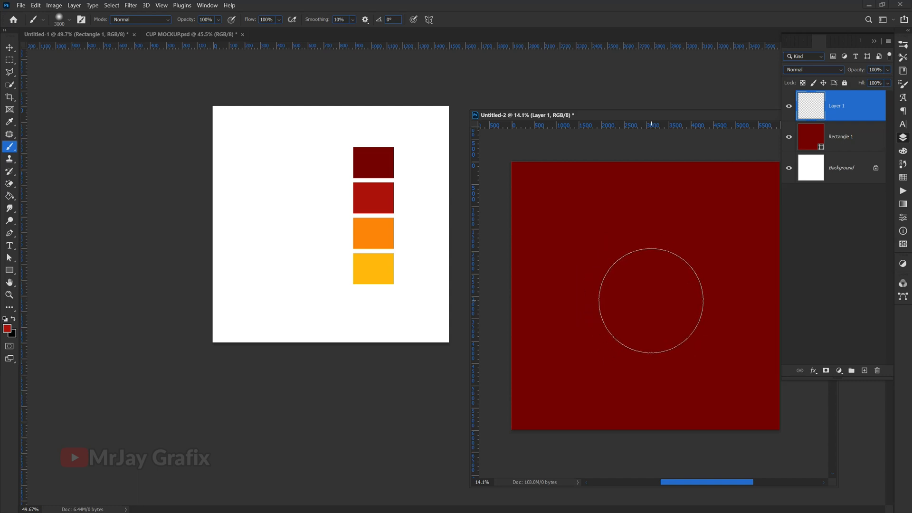
pyautogui.click(650, 300)
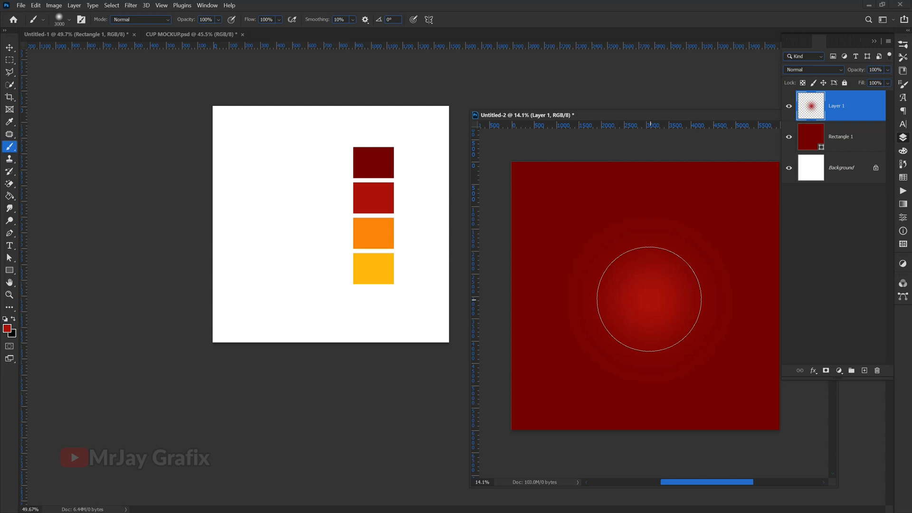
# Scale the red glow on Layer 1 proportionally to 300% about its center and apply the transform
pyautogui.press('v')
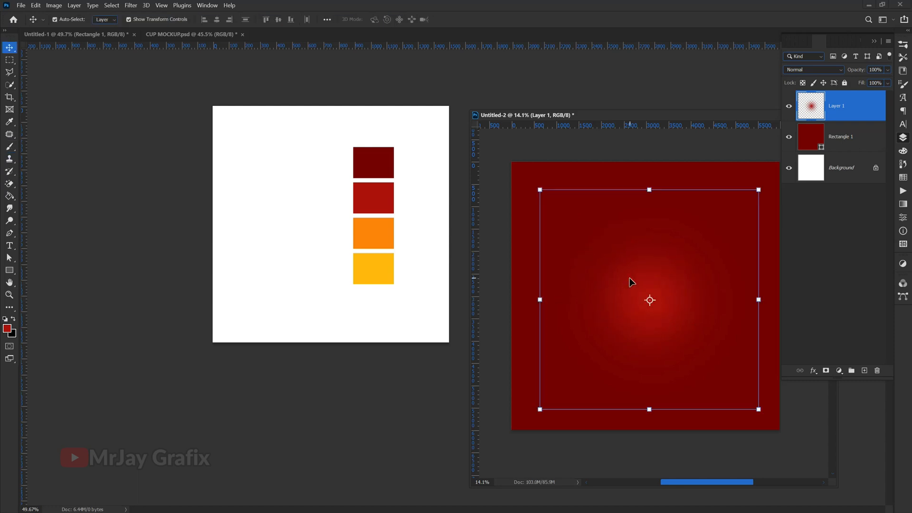
pyautogui.click(649, 189)
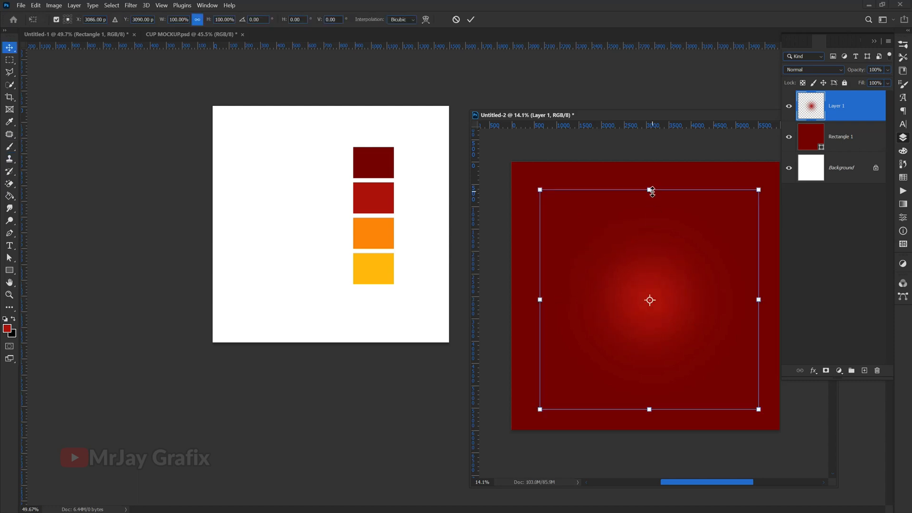
pyautogui.moveTo(209, 19); pyautogui.dragTo(290, 36)
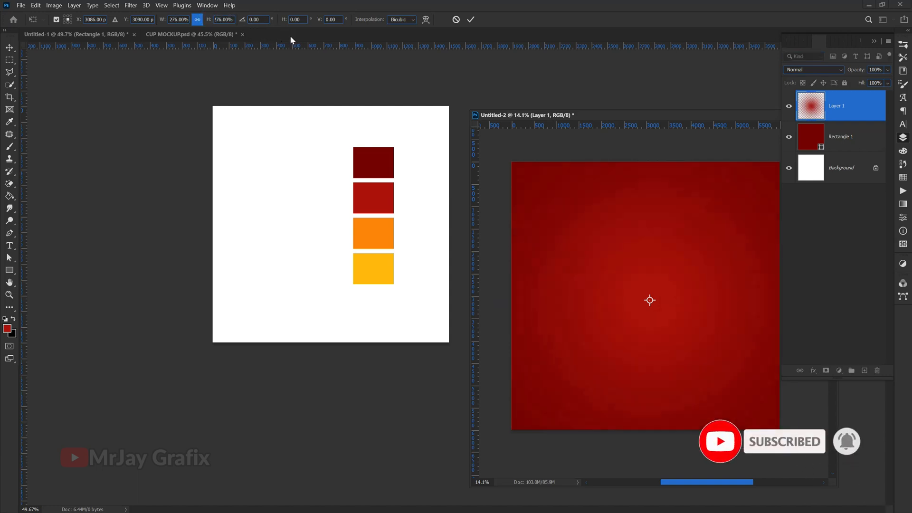
pyautogui.moveTo(209, 19); pyautogui.dragTo(221, 22)
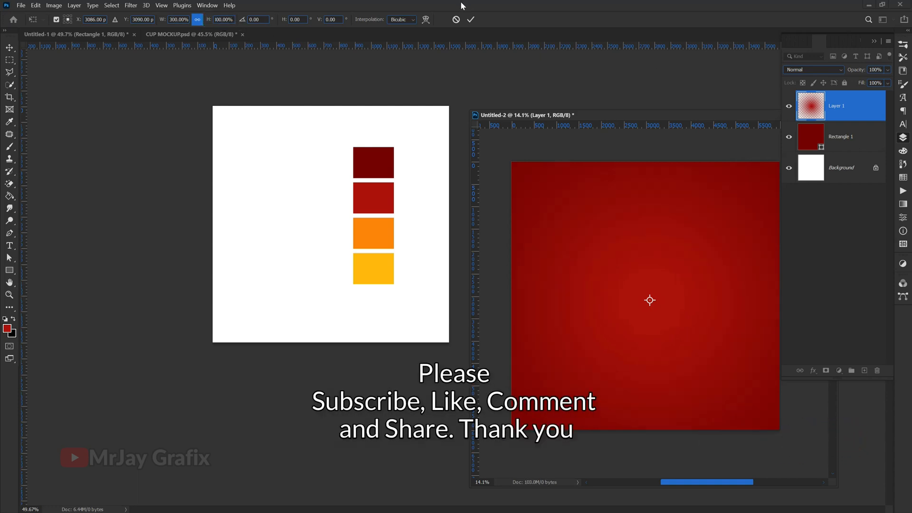
pyautogui.click(471, 20)
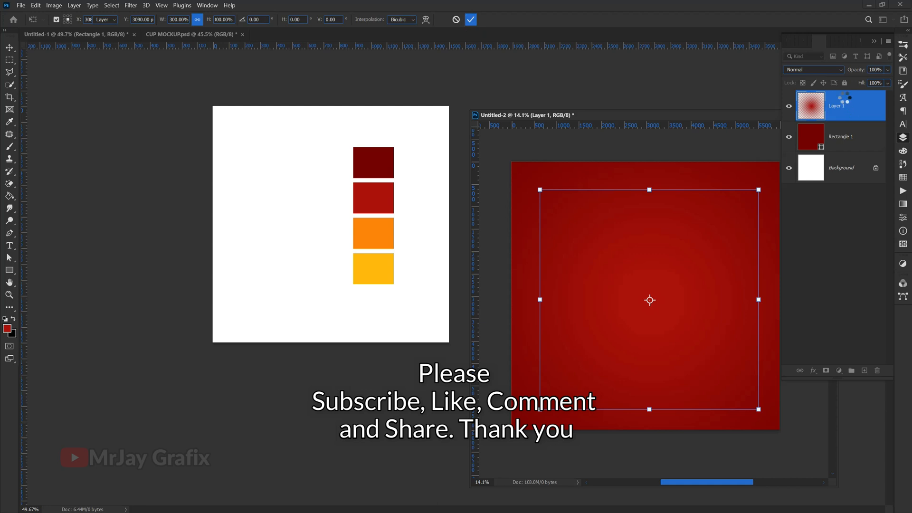
# Lock all attributes of both the glow layer, Layer 1, and the dark red Rectangle 1 layer
pyautogui.click(845, 83)
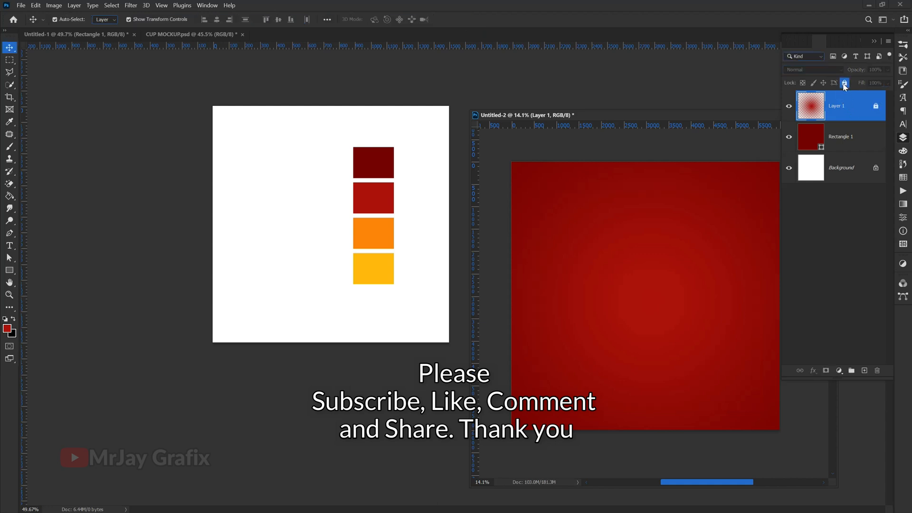
pyautogui.click(852, 129)
pyautogui.click(844, 83)
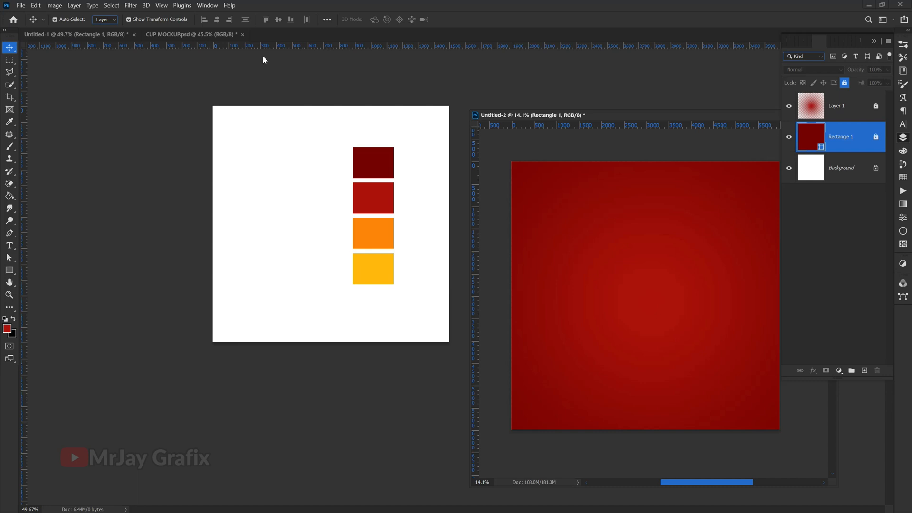
# Shift the Untitled-1 swatch canvas aside and move the floating Untitled-2 window close beside it, with both fully in view
pyautogui.scroll(5, 244, 125)
pyautogui.click(84, 199)
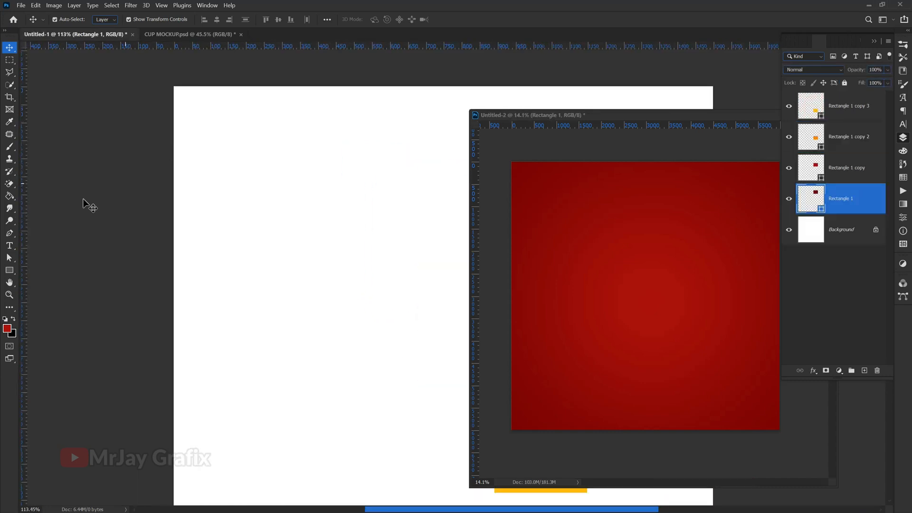
pyautogui.scroll(-7, 84, 199)
pyautogui.scroll(-1, 84, 205)
pyautogui.scroll(4, 251, 249)
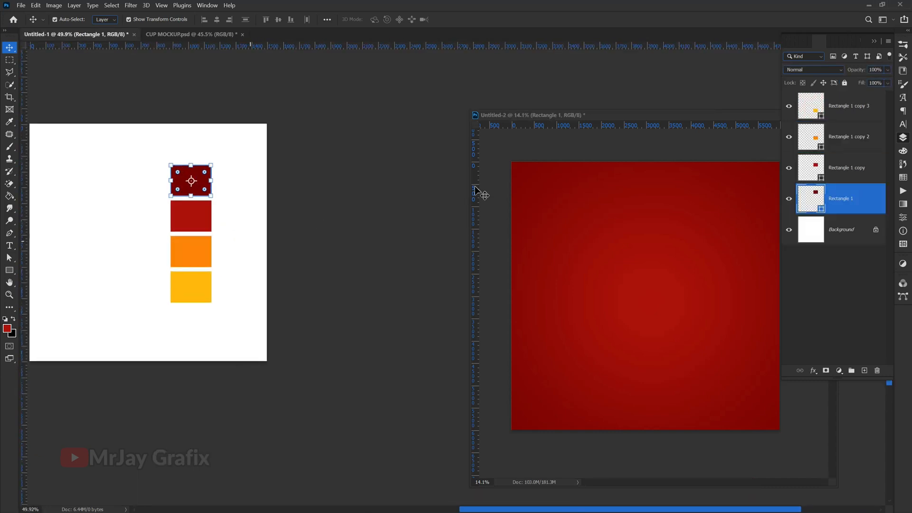
pyautogui.moveTo(501, 115); pyautogui.dragTo(342, 94)
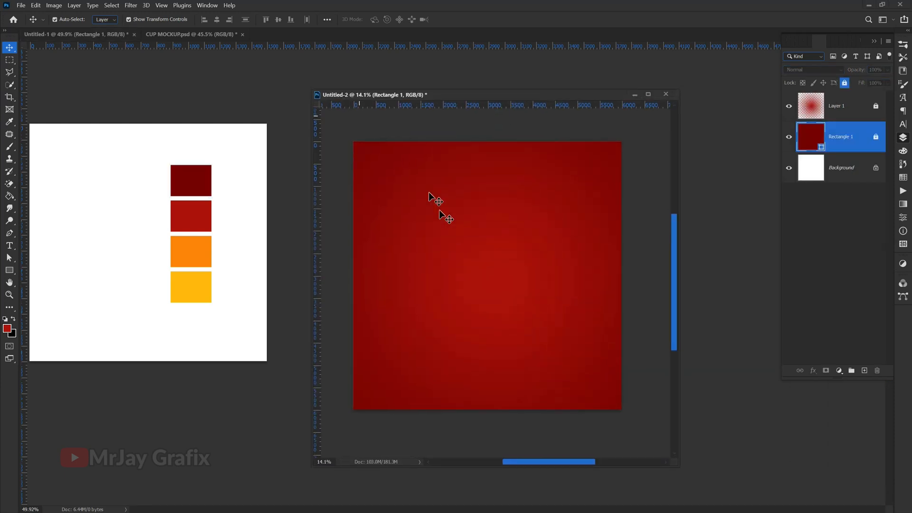
# Draw a rectangle of about 6662 by 3496 px over the lower half of Untitled-2, filled with orange sampled from the third swatch
pyautogui.click(331, 316)
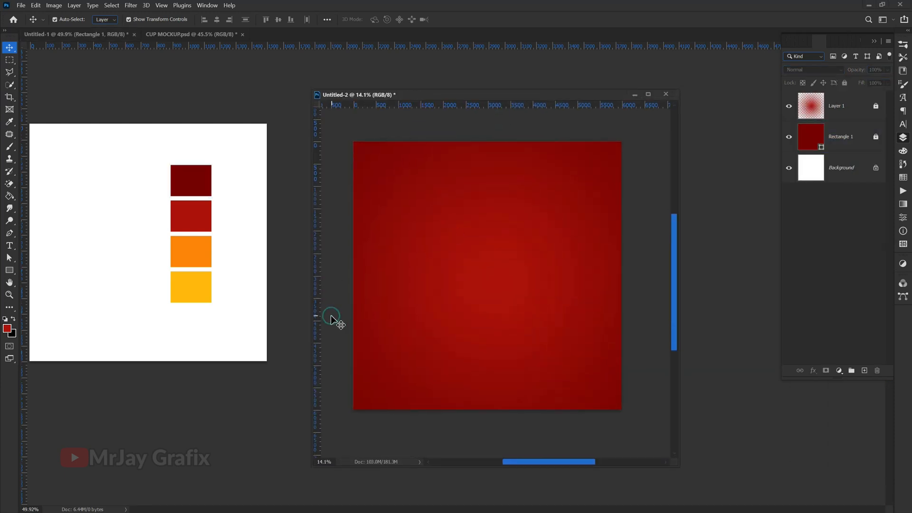
pyautogui.click(9, 272)
pyautogui.click(45, 277)
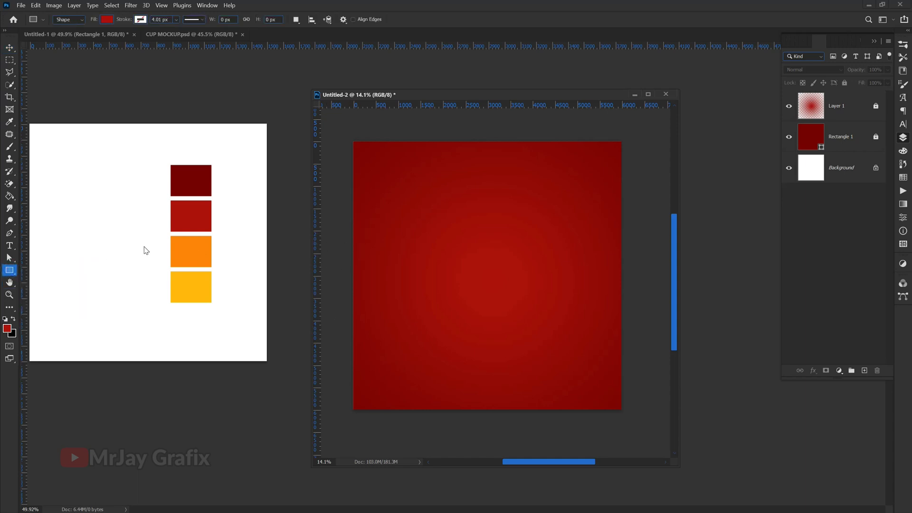
pyautogui.click(7, 330)
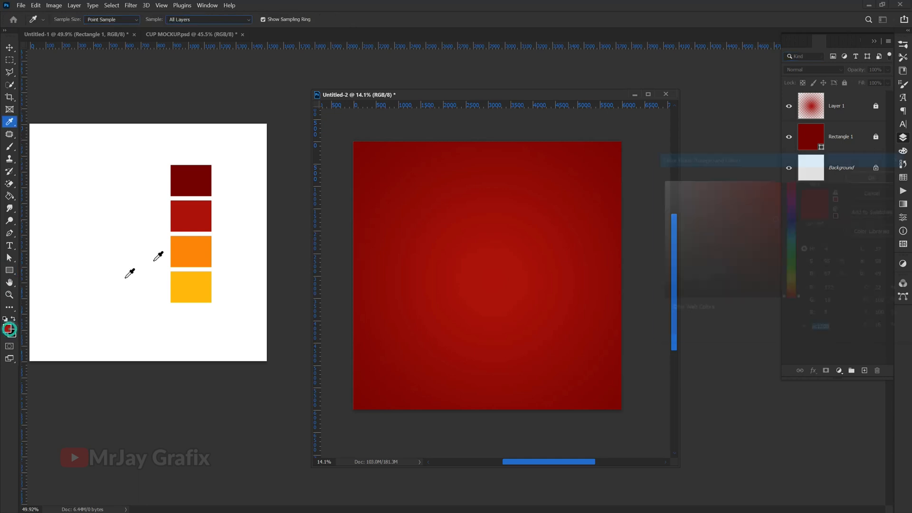
pyautogui.click(182, 250)
pyautogui.press('Return')
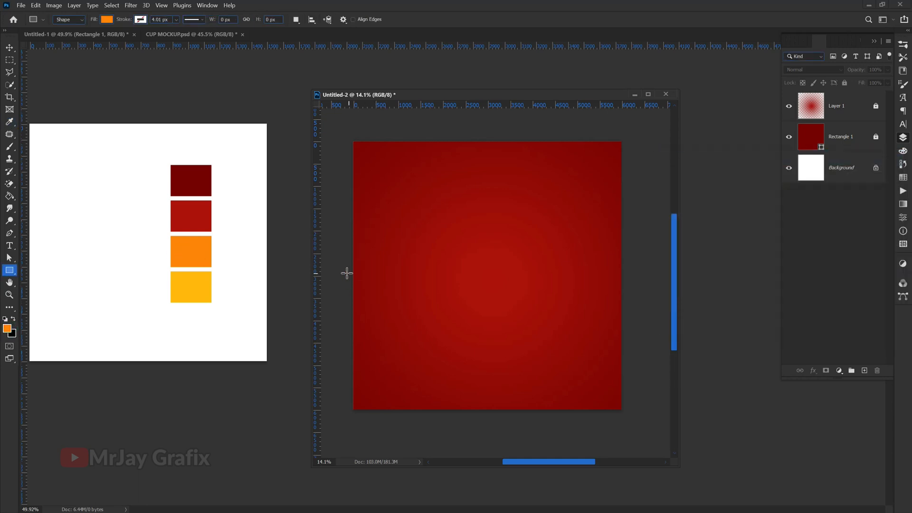
pyautogui.moveTo(342, 267); pyautogui.dragTo(640, 424)
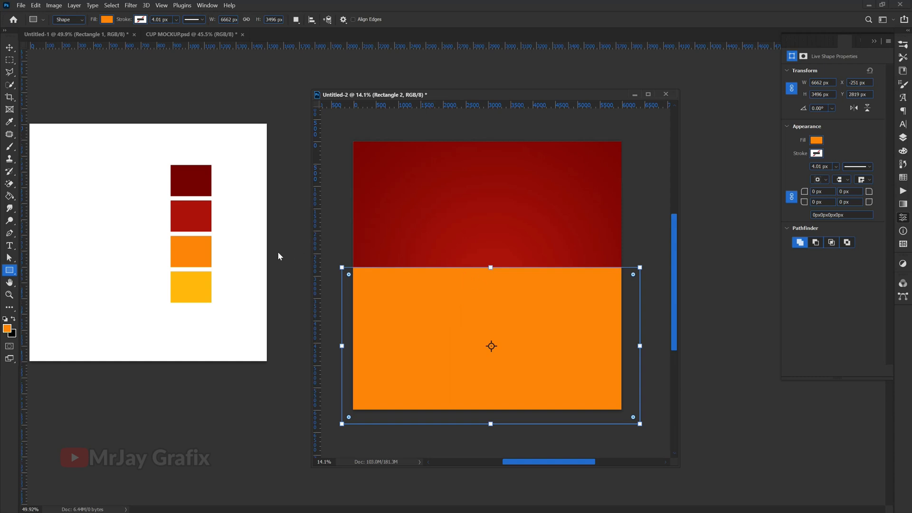
# Warp the orange rectangle's top edge into a smooth, nearly symmetrical downward curve and apply the transform
pyautogui.click(9, 49)
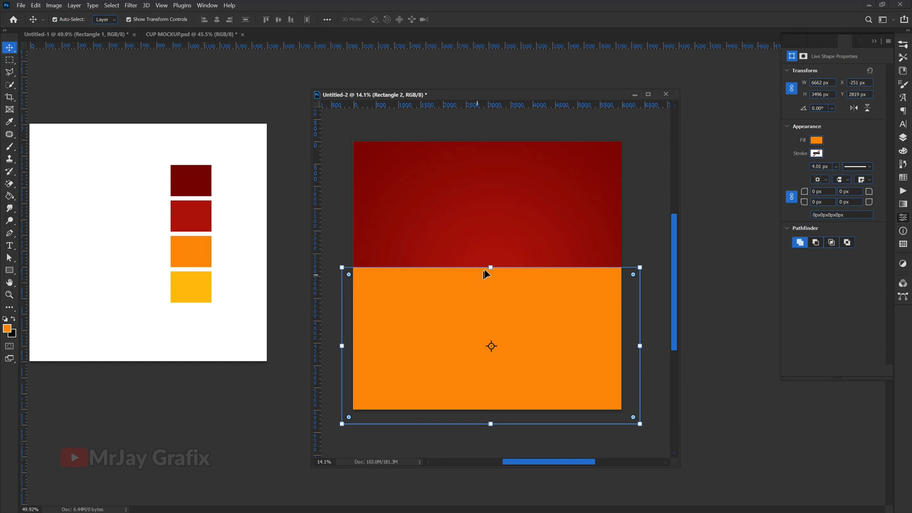
pyautogui.hotkey('ctrl', 't')
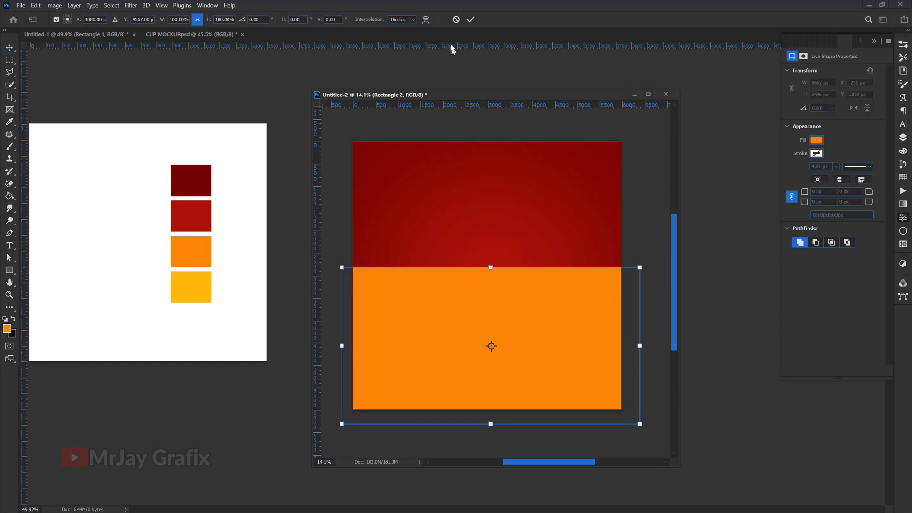
pyautogui.click(426, 19)
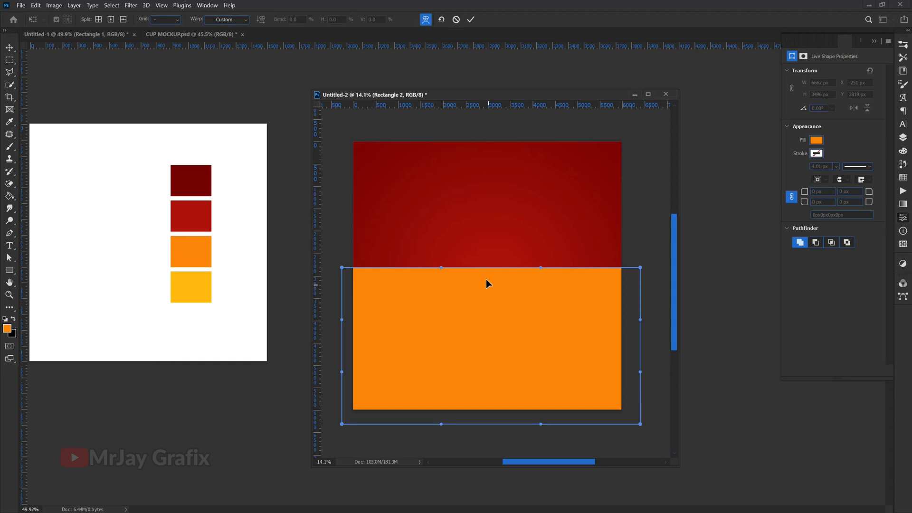
pyautogui.moveTo(441, 269); pyautogui.dragTo(450, 350)
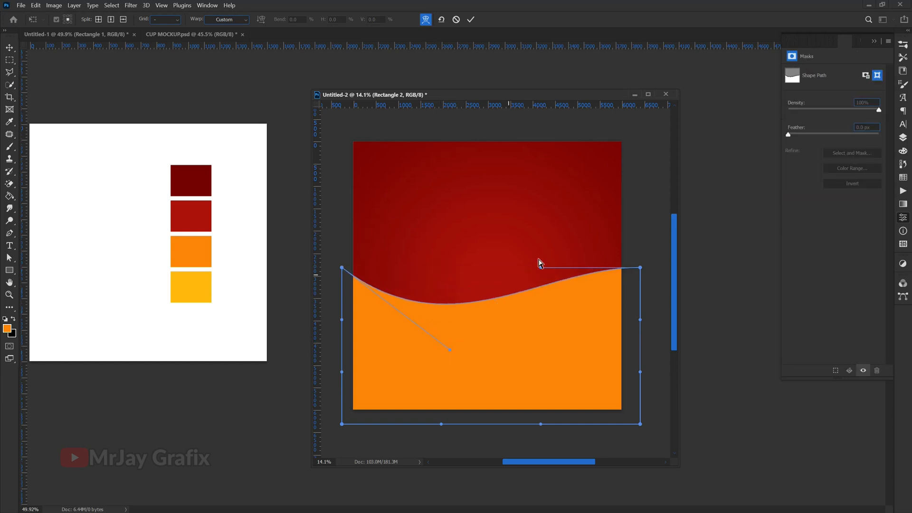
pyautogui.moveTo(541, 267); pyautogui.dragTo(543, 352)
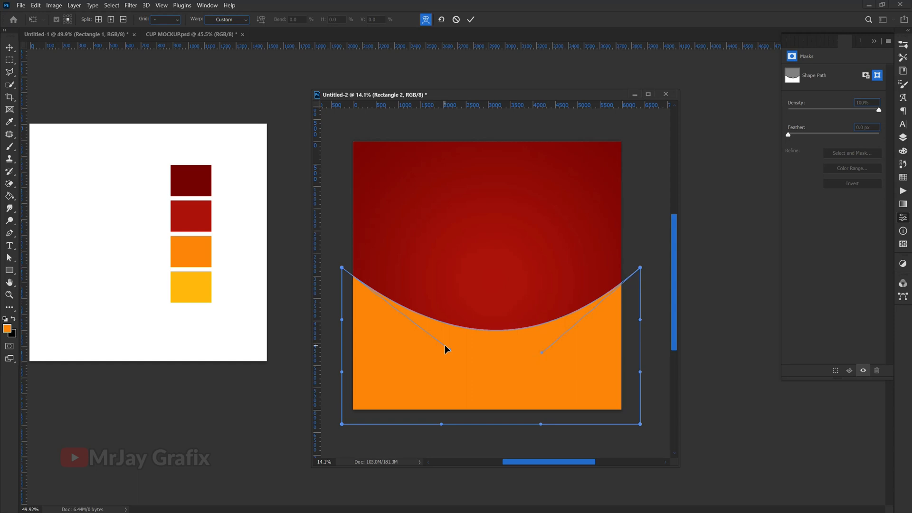
pyautogui.moveTo(449, 349); pyautogui.dragTo(418, 355)
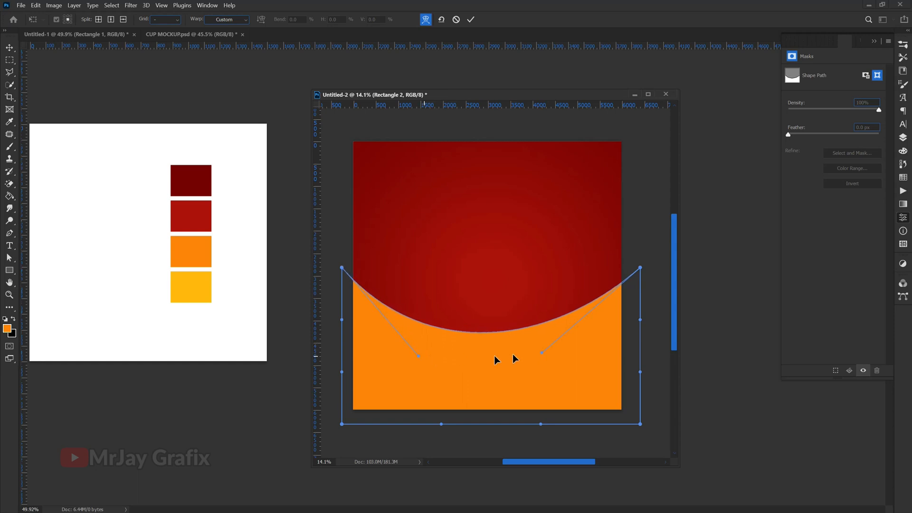
pyautogui.moveTo(543, 353); pyautogui.dragTo(550, 355)
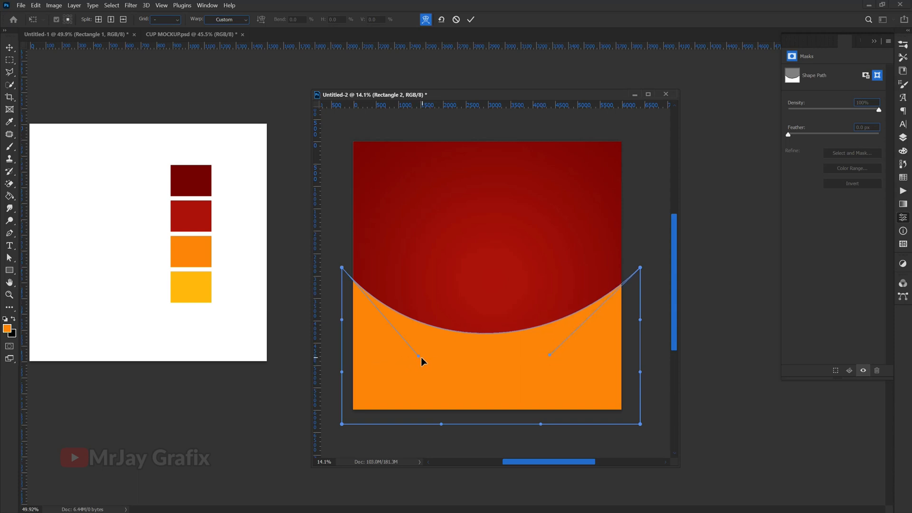
pyautogui.moveTo(418, 358); pyautogui.dragTo(418, 361)
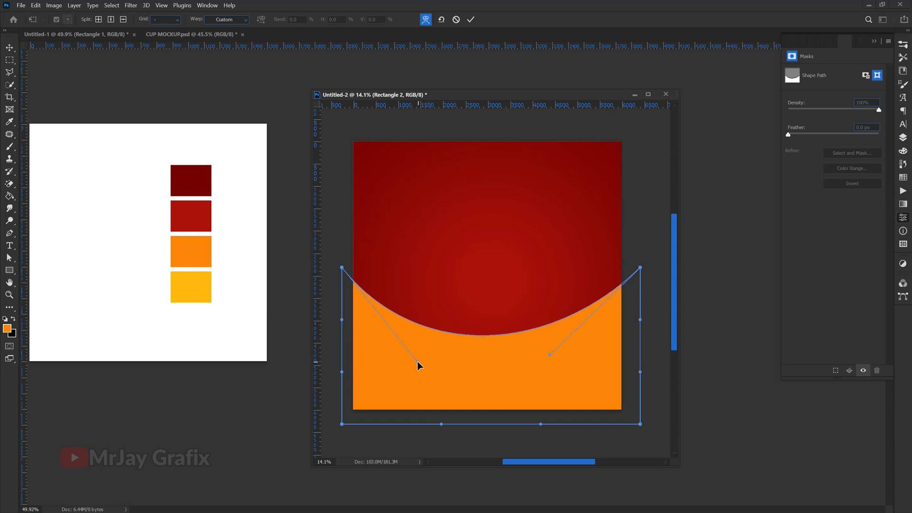
pyautogui.click(471, 19)
# Reselect the curved orange shape and nudge its position slightly over the lower part of the canvas
pyautogui.click(363, 204)
pyautogui.click(484, 340)
pyautogui.moveTo(494, 349); pyautogui.dragTo(467, 359)
pyautogui.press('Return')
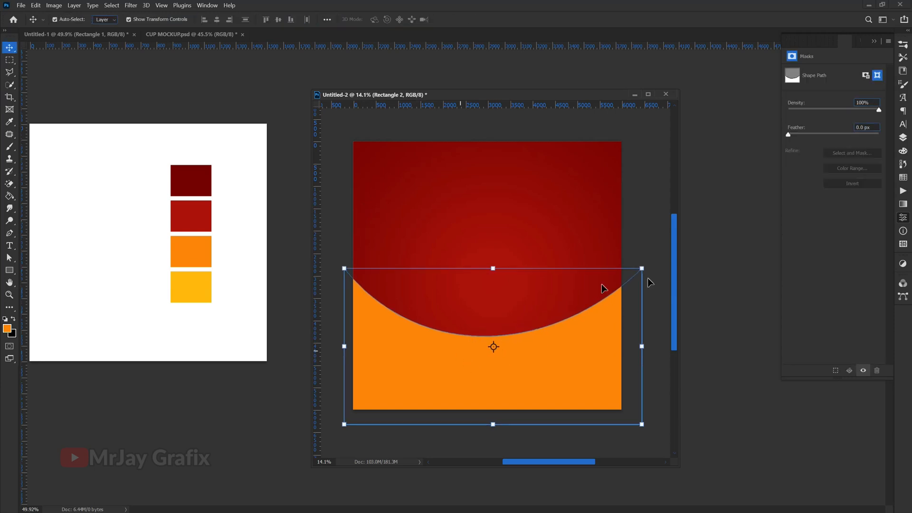
# Add an empty layer above the curved orange shape and set the foreground color to #ffb804, sampled from the yellow swatch
pyautogui.click(903, 137)
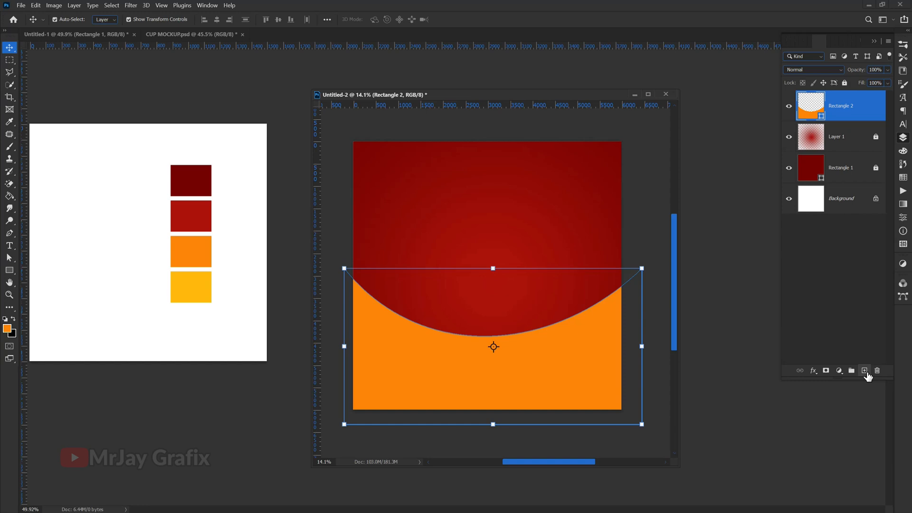
pyautogui.click(864, 370)
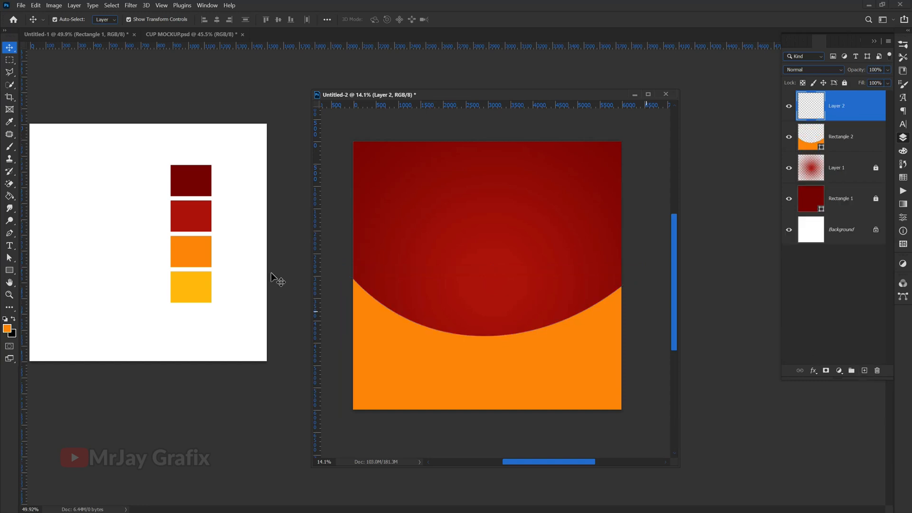
pyautogui.click(6, 328)
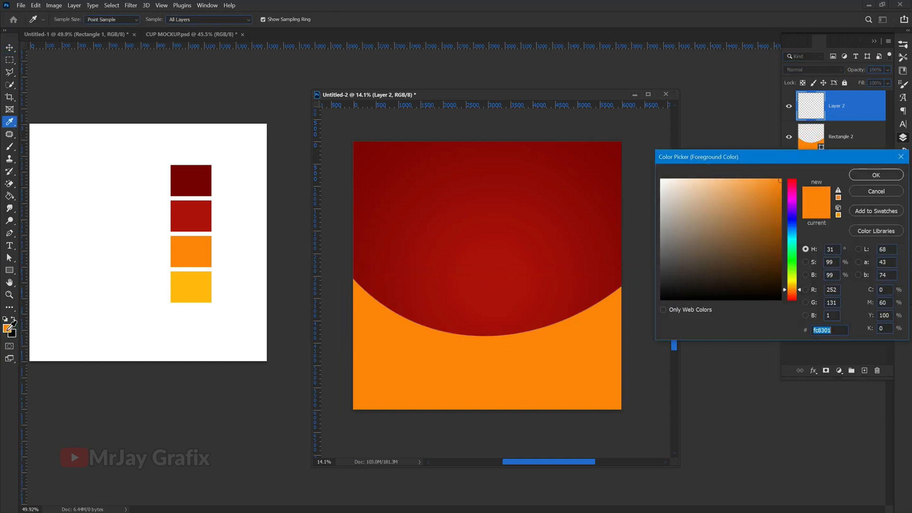
pyautogui.click(186, 287)
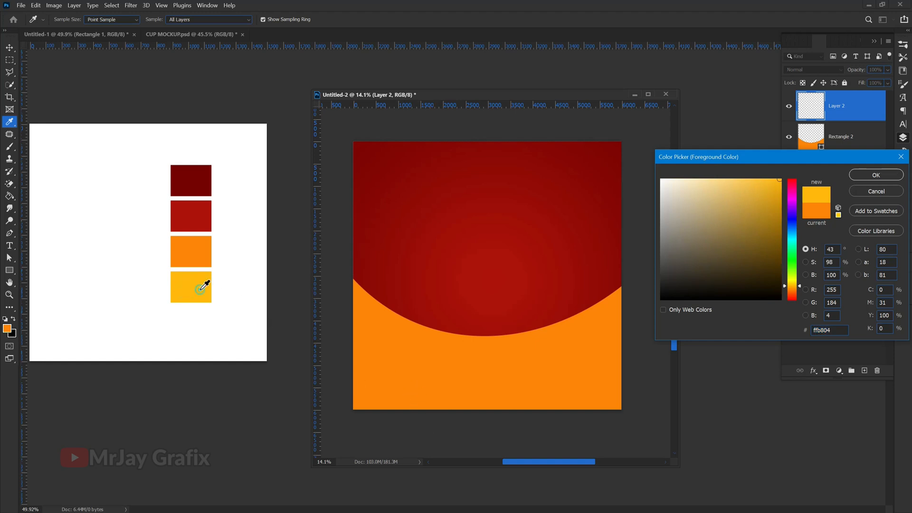
pyautogui.press('Return')
# Paint a single 3000 px yellow brush dab over the lower center and clip its layer to the curved orange shape
pyautogui.press('v')
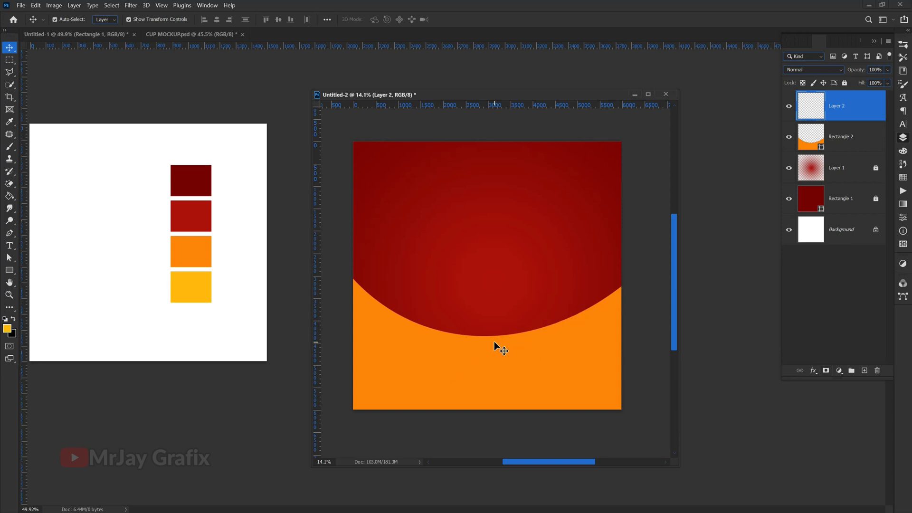
pyautogui.press('b')
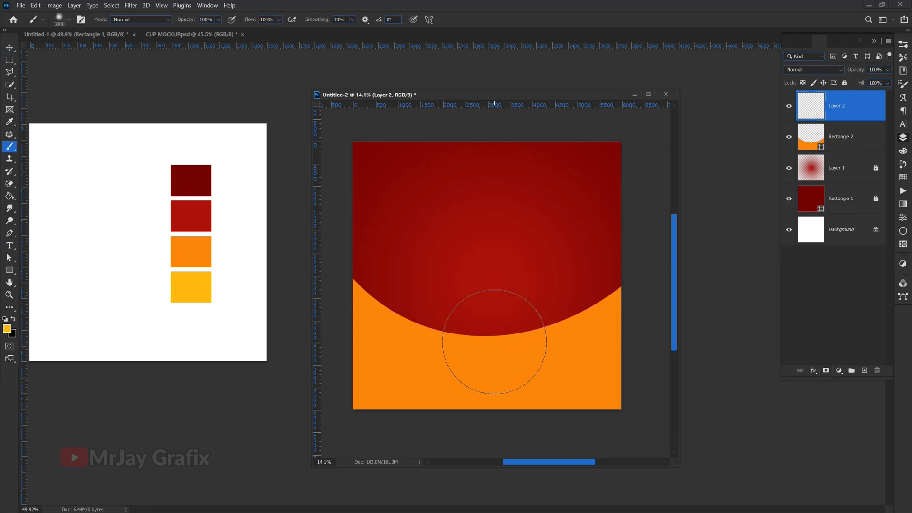
pyautogui.click(483, 372)
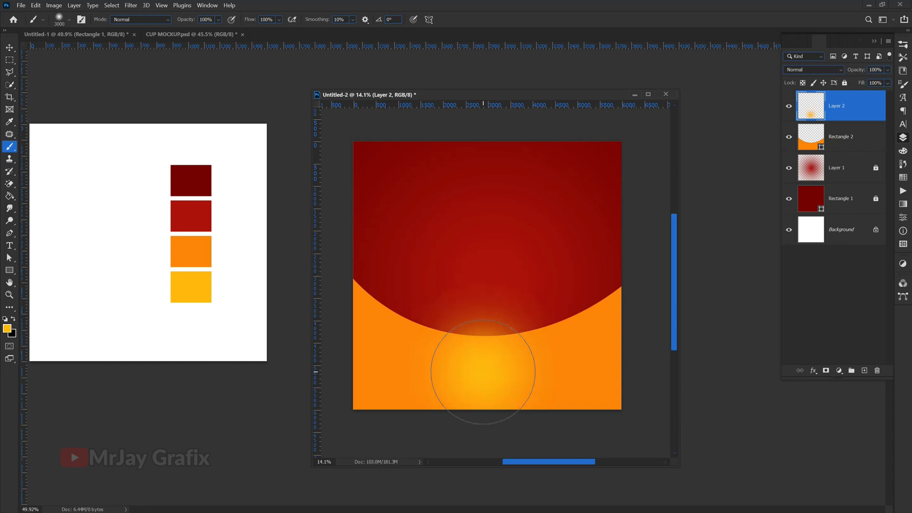
pyautogui.press('v')
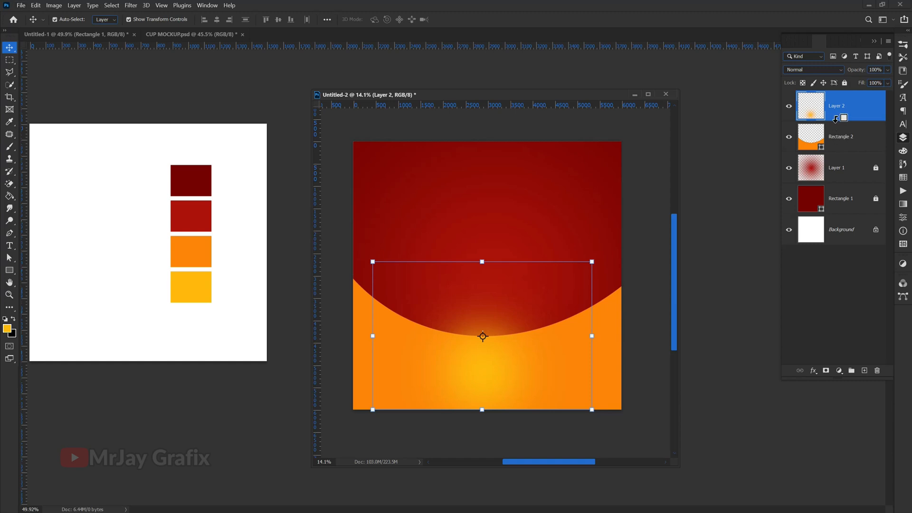
pyautogui.keyDown('alt'); pyautogui.click(836, 118); pyautogui.keyUp('alt')
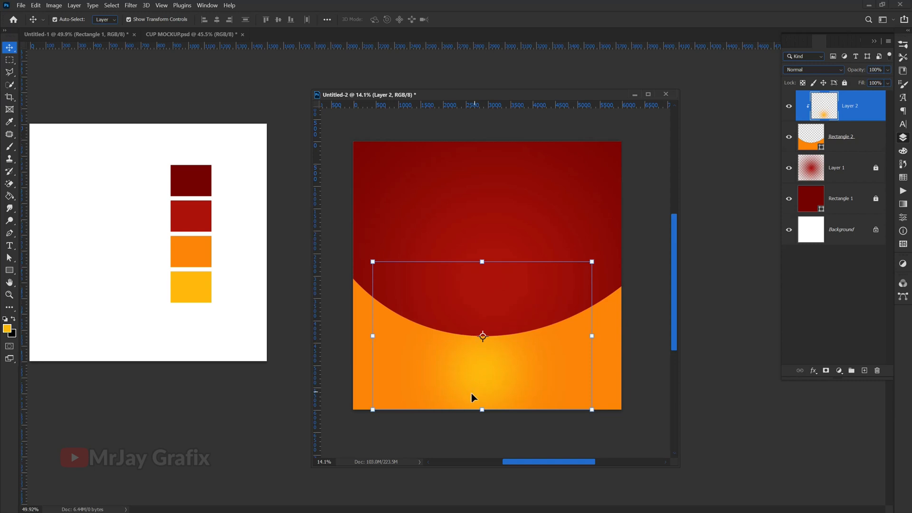
# Scale the clipped yellow glow over the curved orange shape up to 299% and apply the transform
pyautogui.click(482, 410)
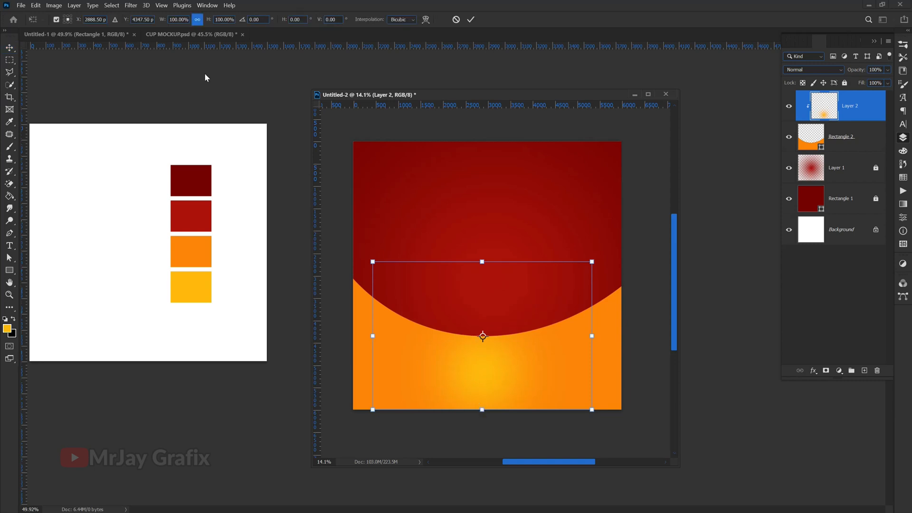
pyautogui.moveTo(209, 22); pyautogui.dragTo(305, 57)
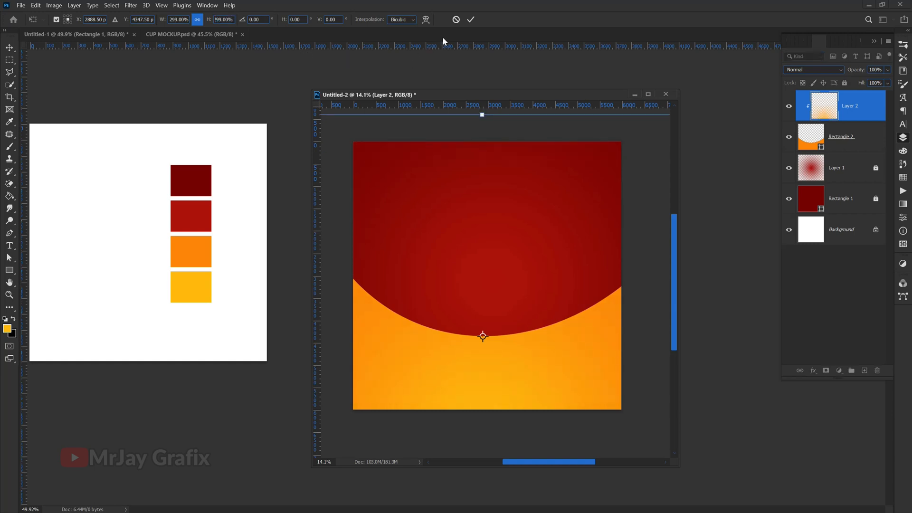
pyautogui.click(472, 21)
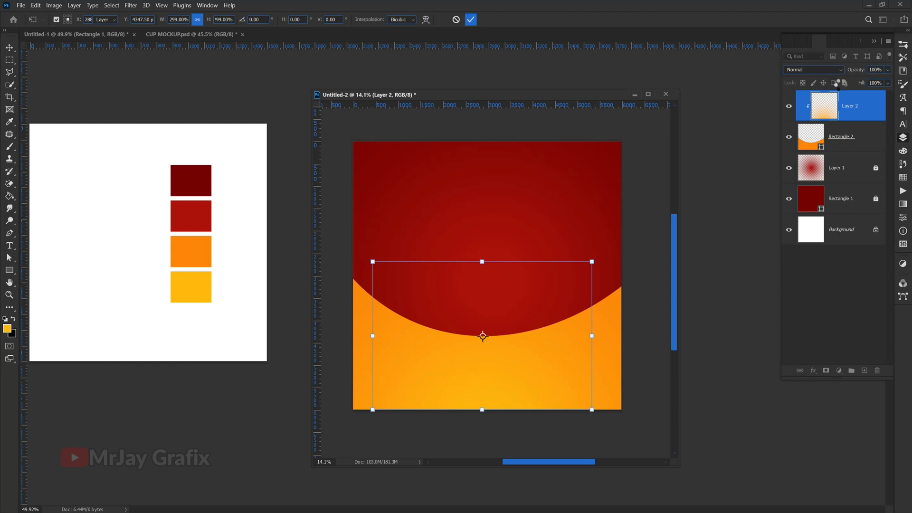
# Lock the yellow glow layer and the curved orange shape layer beneath it
pyautogui.click(845, 84)
pyautogui.click(849, 138)
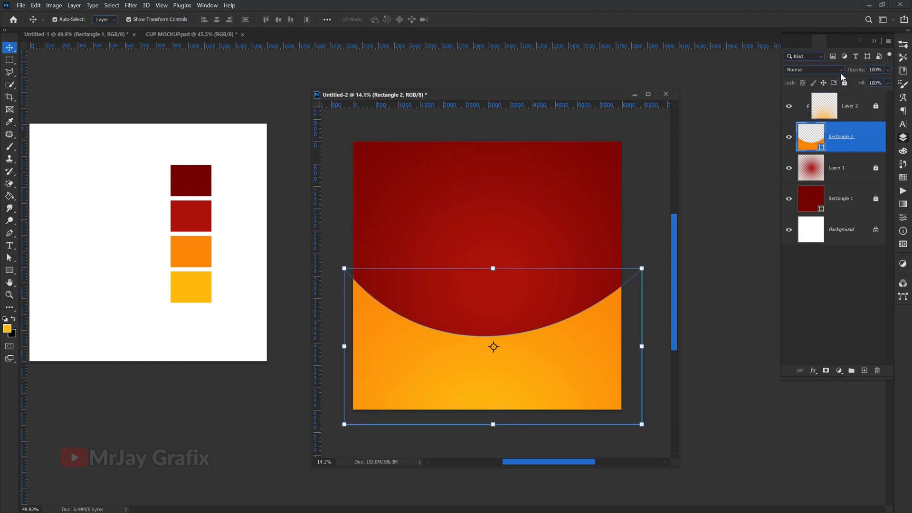
pyautogui.click(845, 84)
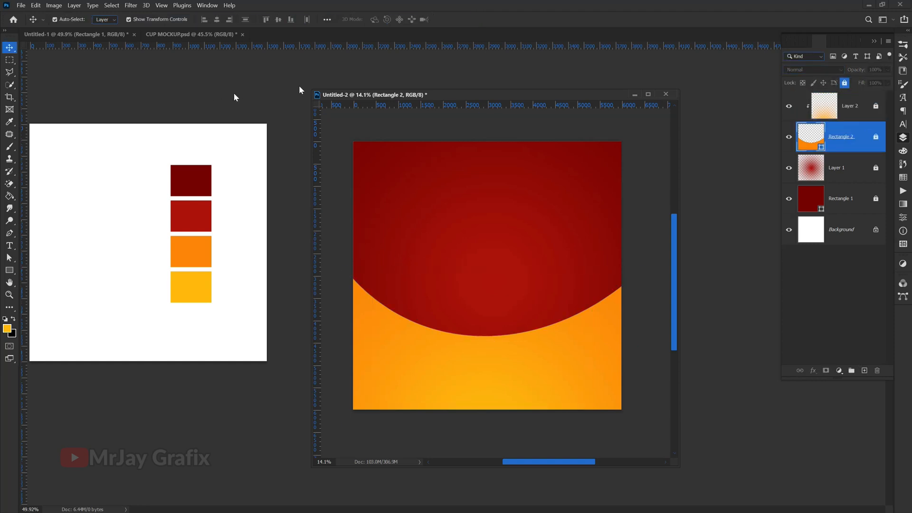
# Dock the floating flyer document alongside the other open documents and fit the whole canvas in view
pyautogui.moveTo(376, 96); pyautogui.dragTo(299, 38)
pyautogui.scroll(3, 450, 316)
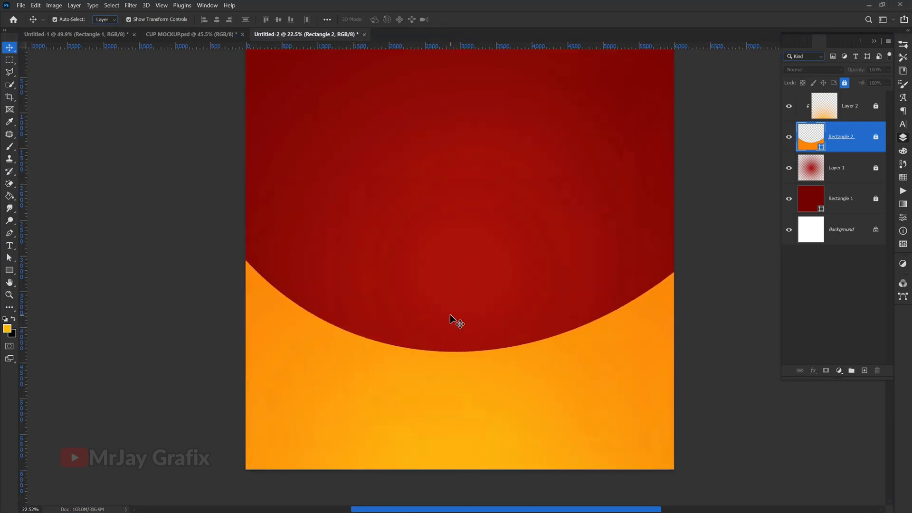
pyautogui.scroll(-1, 449, 315)
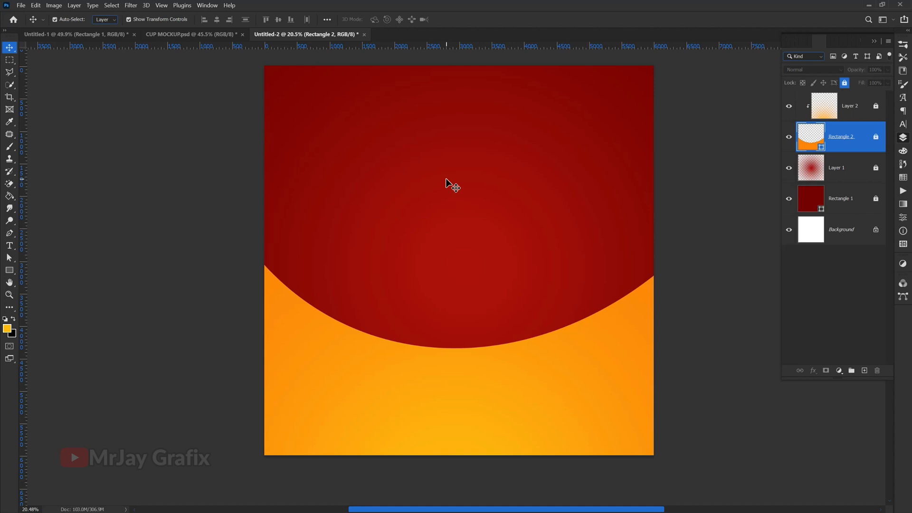
# Bring the two-mug layer from CUP MOCKUP.psd into the flyer as the topmost layer and release it from the clipping group
pyautogui.click(167, 37)
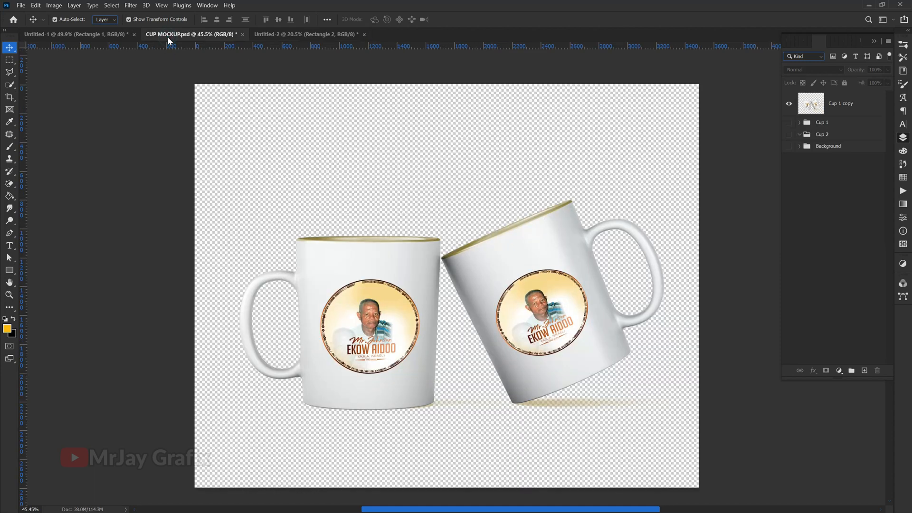
pyautogui.click(380, 257)
pyautogui.moveTo(537, 243); pyautogui.dragTo(430, 304)
pyautogui.moveTo(854, 140); pyautogui.dragTo(822, 97)
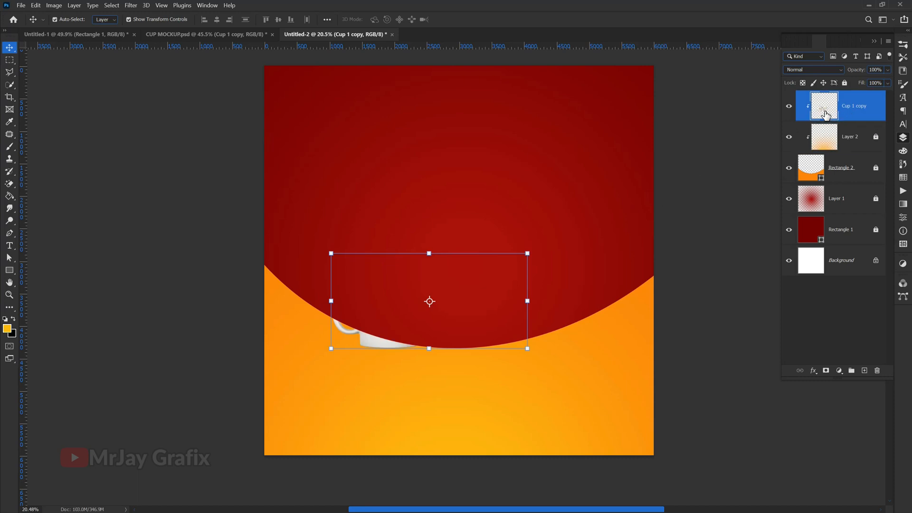
pyautogui.moveTo(821, 92)
pyautogui.mouseDown()
pyautogui.moveTo(825, 220)
pyautogui.moveTo(805, 76)
pyautogui.moveTo(811, 98)
pyautogui.mouseUp()
# Enlarge the two mugs proportionally to about 169% across the curved edge, apply the transform and deselect the layer
pyautogui.moveTo(527, 300); pyautogui.dragTo(609, 338)
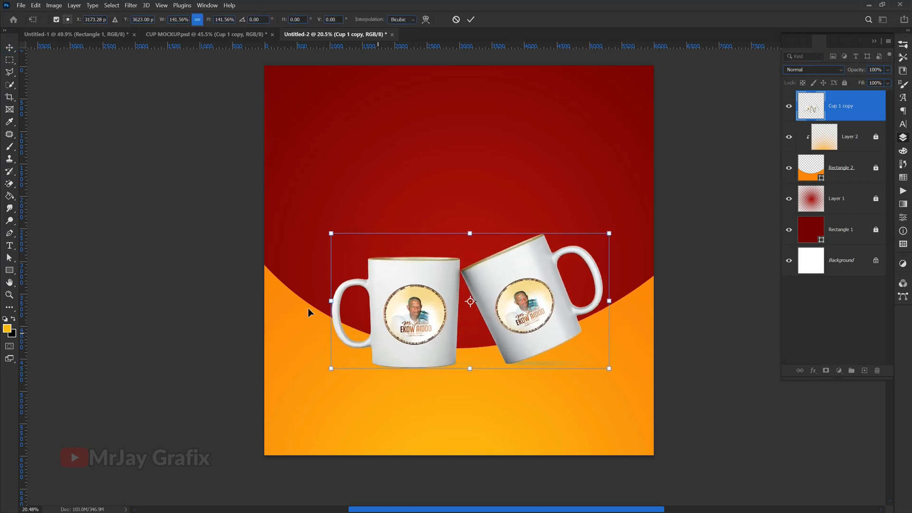
pyautogui.moveTo(328, 304); pyautogui.dragTo(311, 310)
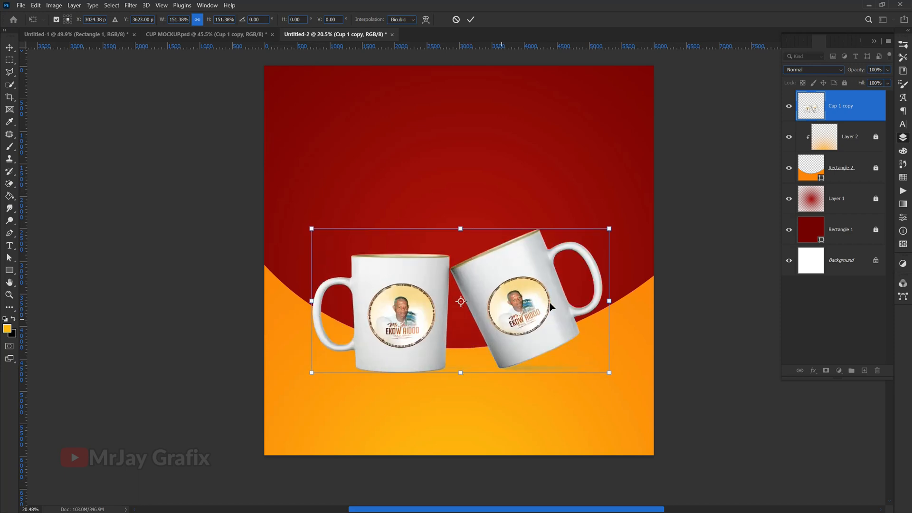
pyautogui.moveTo(608, 228); pyautogui.dragTo(623, 214)
pyautogui.moveTo(315, 218); pyautogui.dragTo(295, 213)
pyautogui.press('Return')
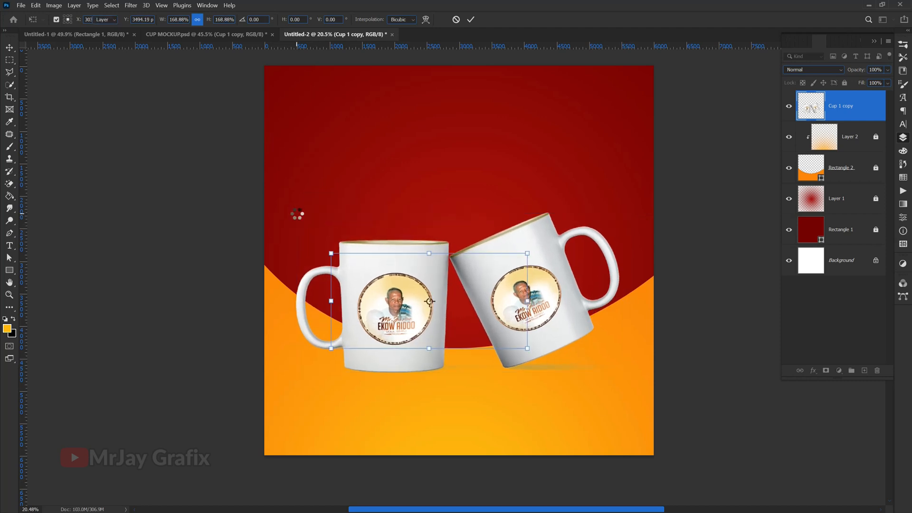
pyautogui.click(148, 223)
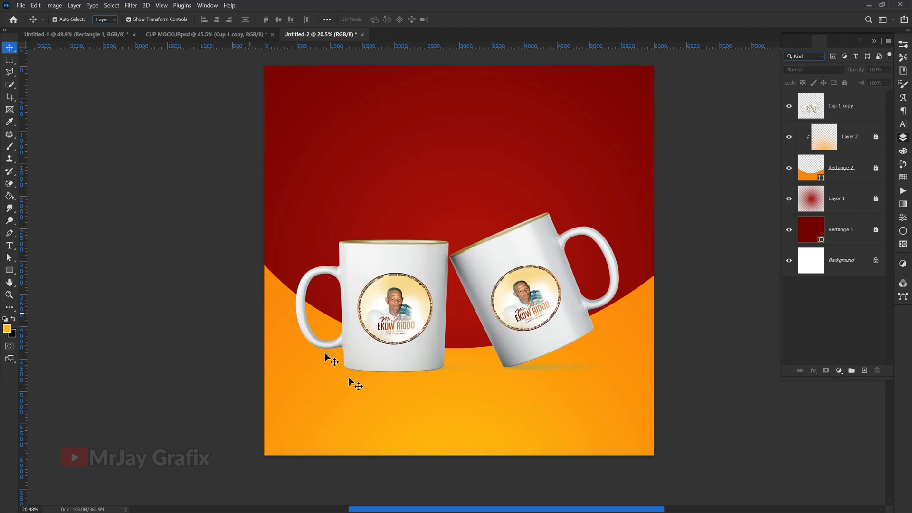
# Try to change the Type tool's text color to a light tone, sampling #f0f1f2 from the mug
pyautogui.scroll(-1, 347, 374)
pyautogui.scroll(1, 411, 338)
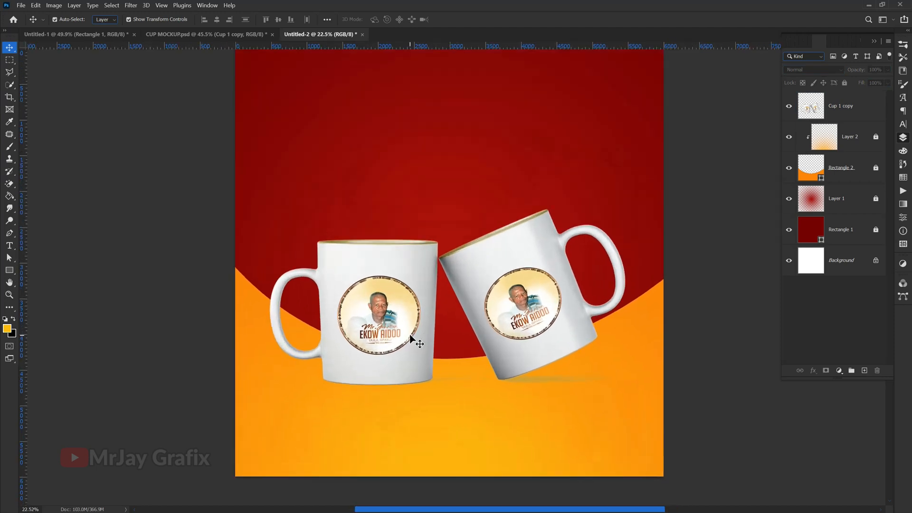
pyautogui.scroll(-1, 382, 336)
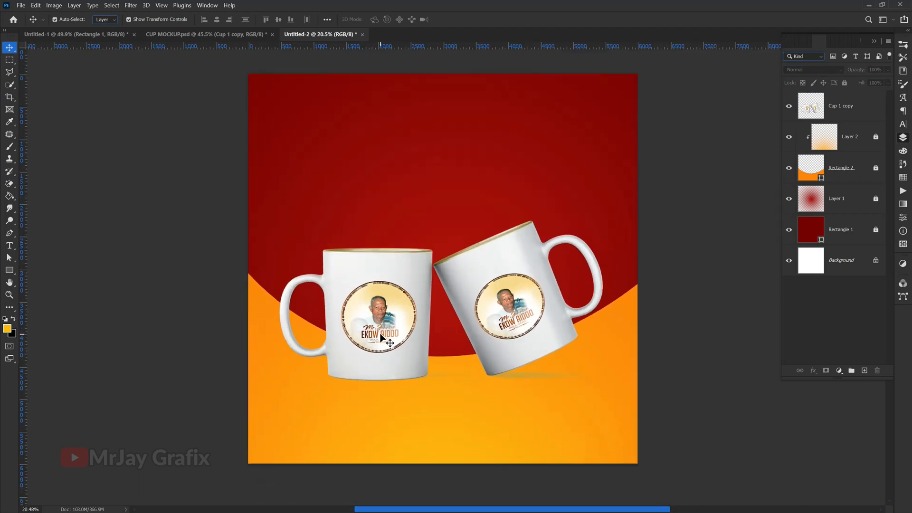
pyautogui.press('t')
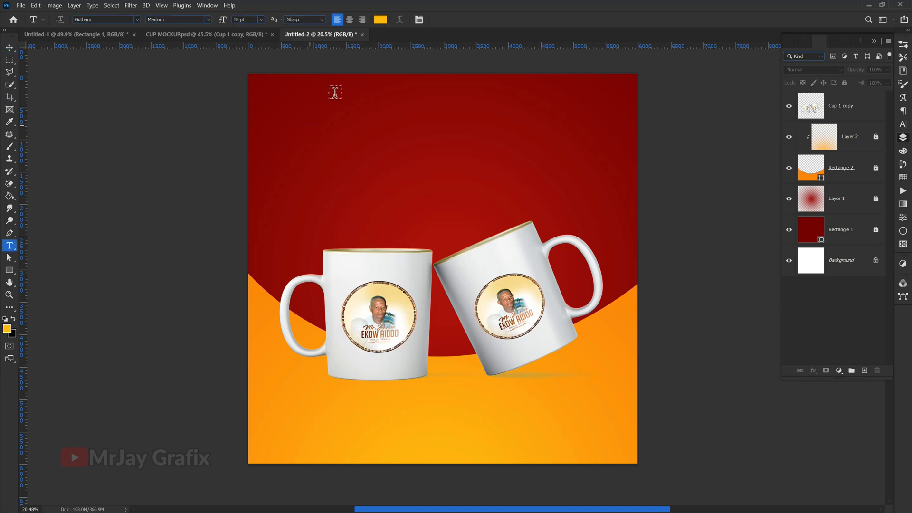
pyautogui.click(380, 20)
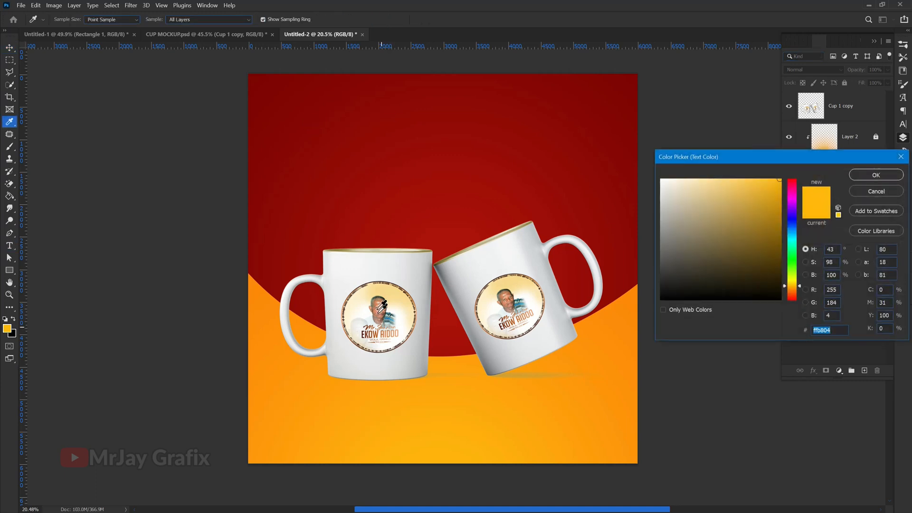
pyautogui.click(369, 273)
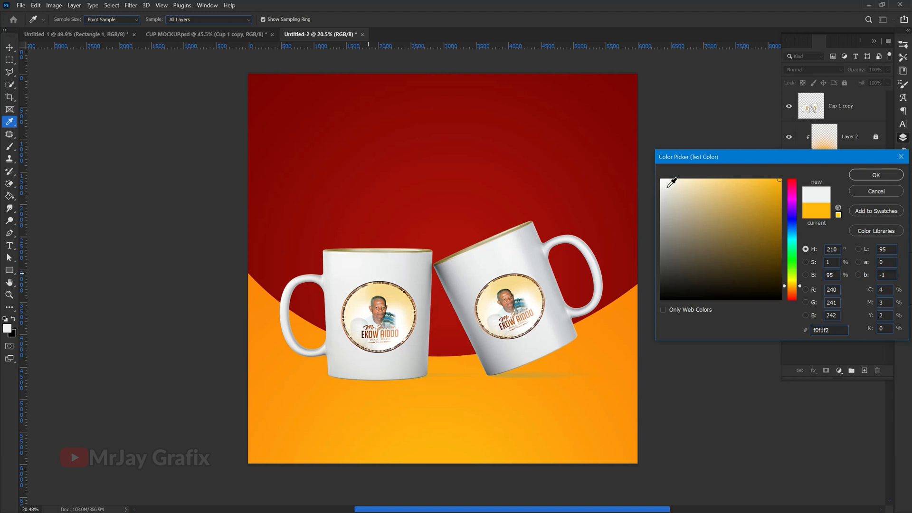
pyautogui.click(872, 175)
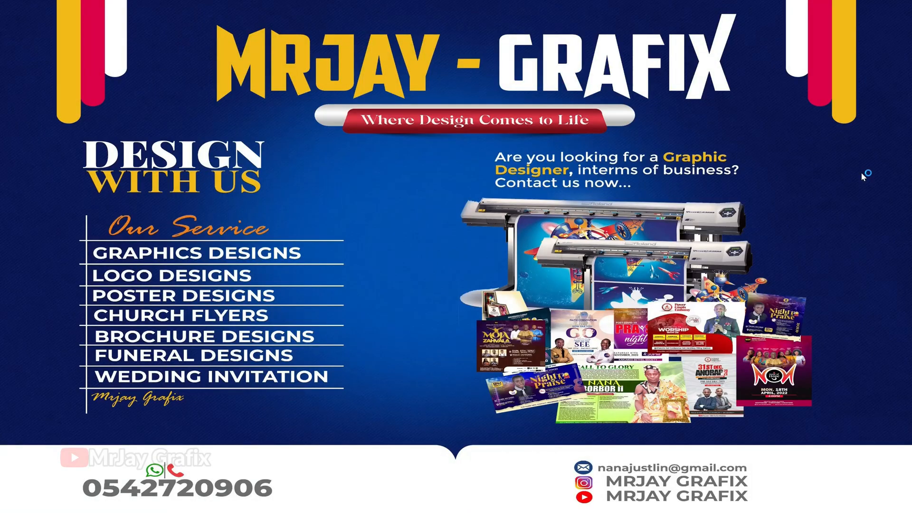
# Relaunch Photoshop and quit the Creative Cloud repair dialog without repairing
pyautogui.moveTo(481, 499)
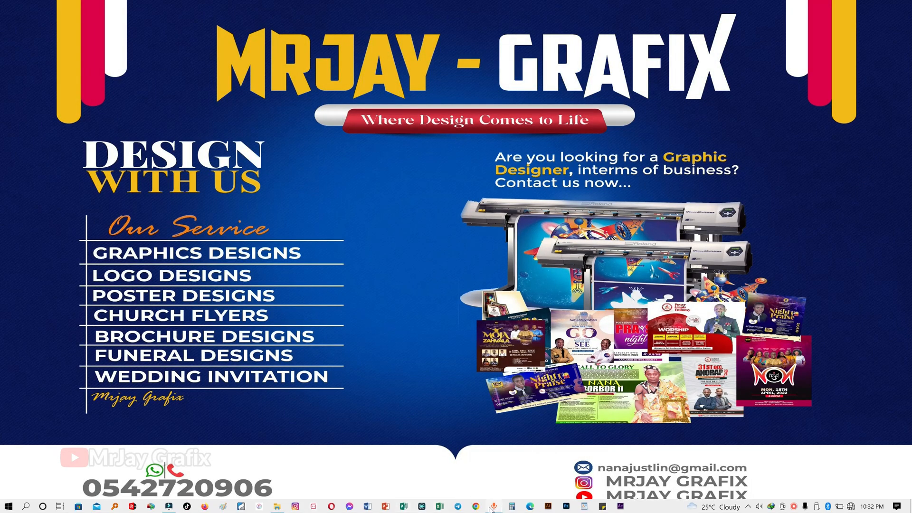
pyautogui.click(567, 507)
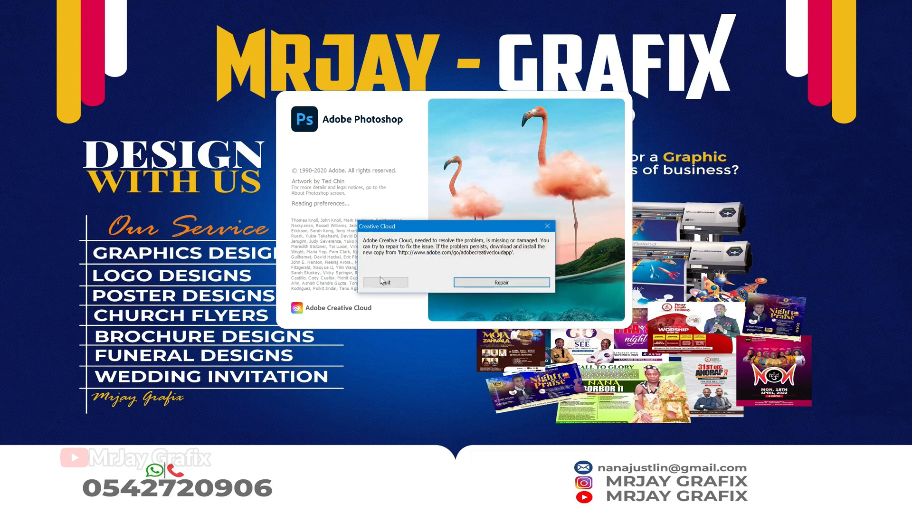
pyautogui.click(381, 285)
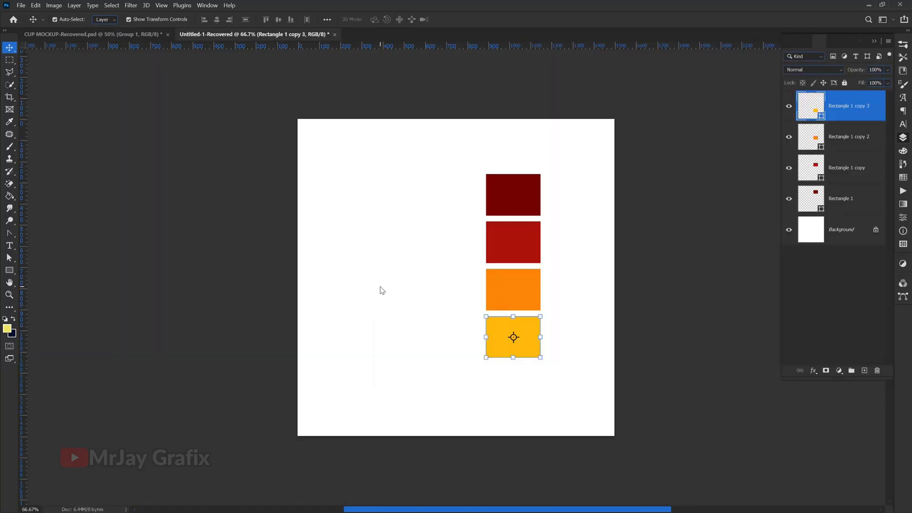
# Review the recovered color palette and mug mockup documents, leaving the mug mockup open with nothing selected
pyautogui.click(226, 206)
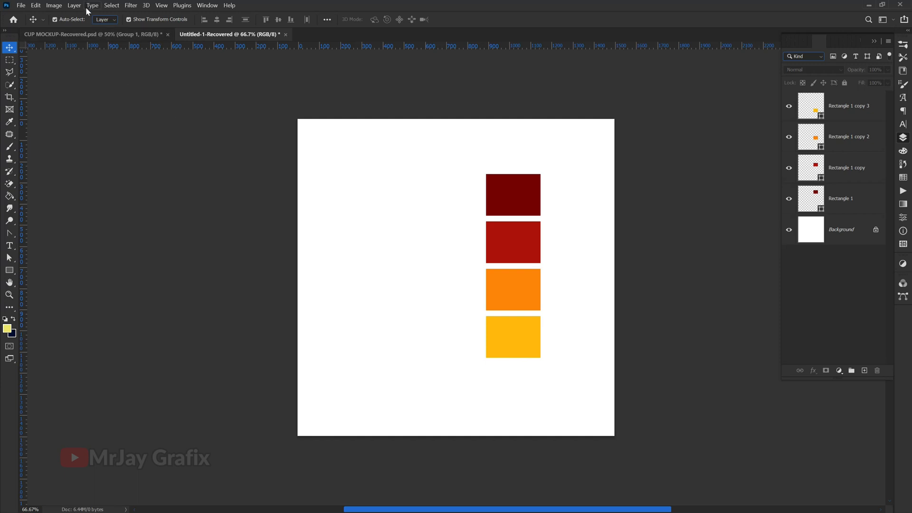
pyautogui.click(96, 38)
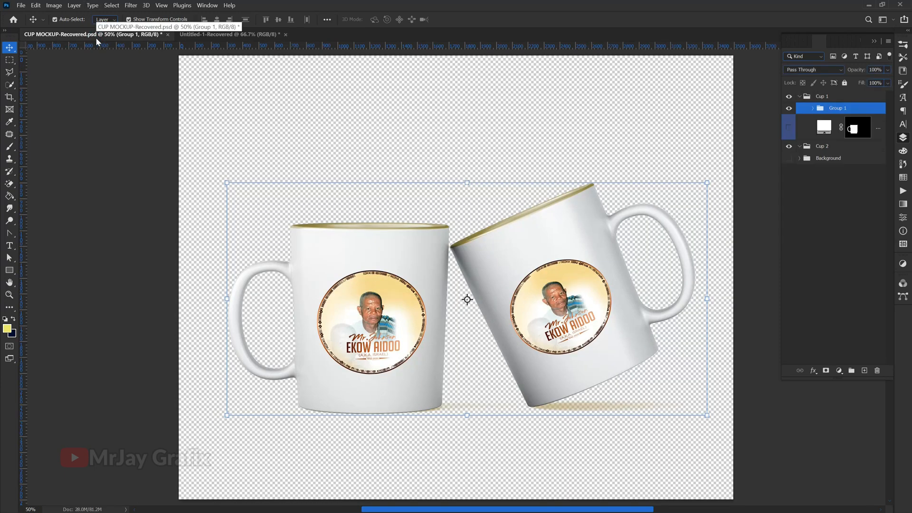
pyautogui.click(180, 35)
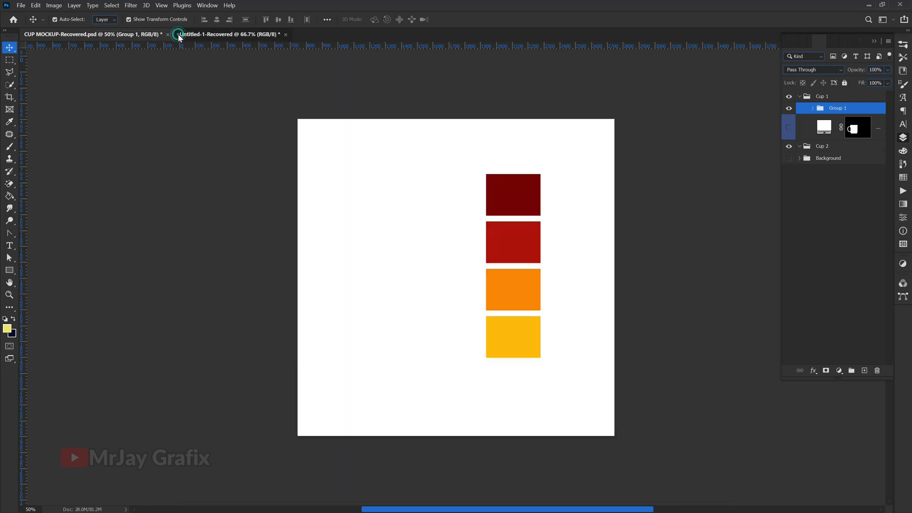
pyautogui.click(122, 31)
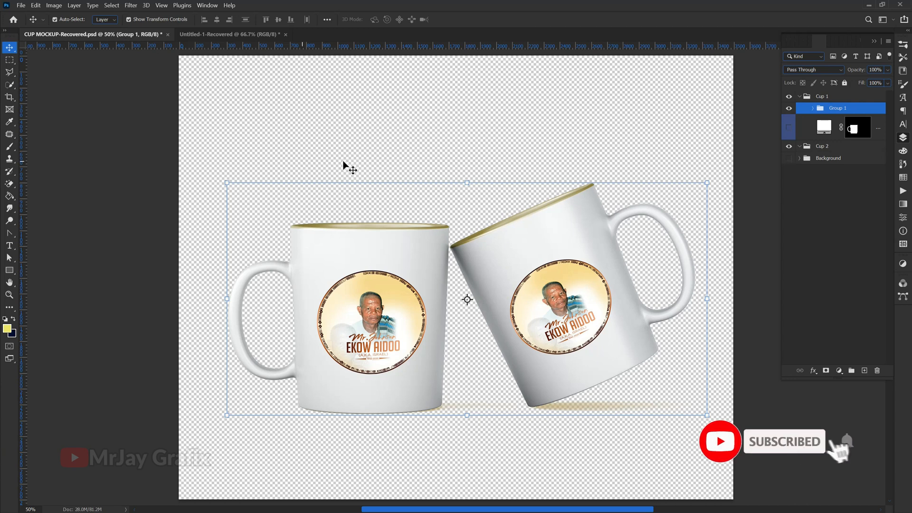
pyautogui.scroll(-1, 346, 166)
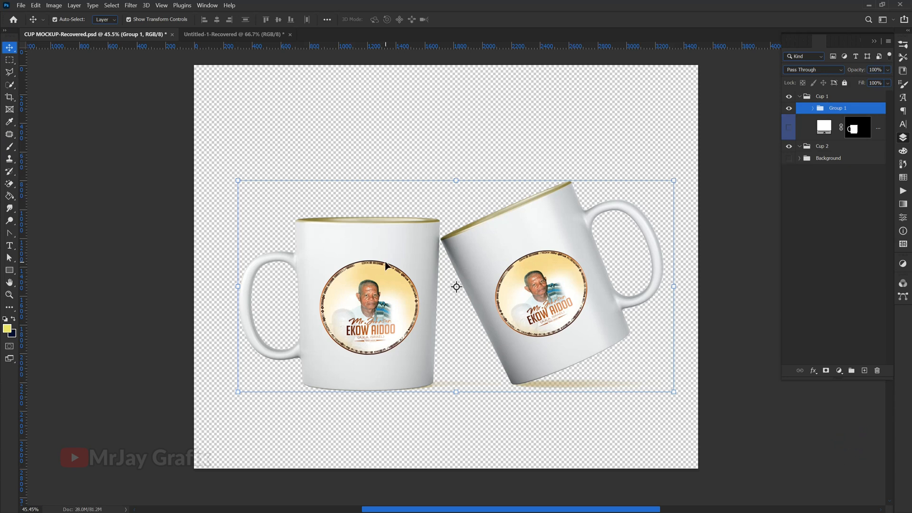
pyautogui.scroll(-2, 383, 260)
pyautogui.scroll(2, 390, 221)
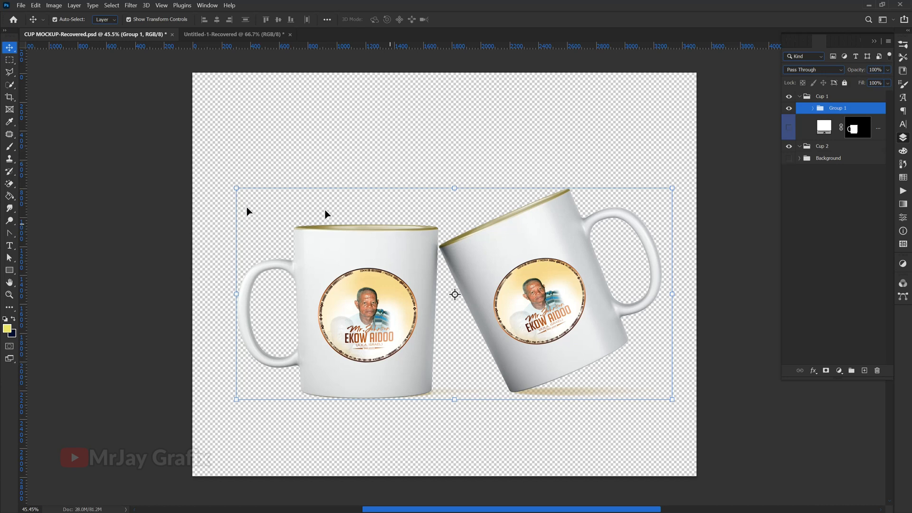
pyautogui.click(159, 180)
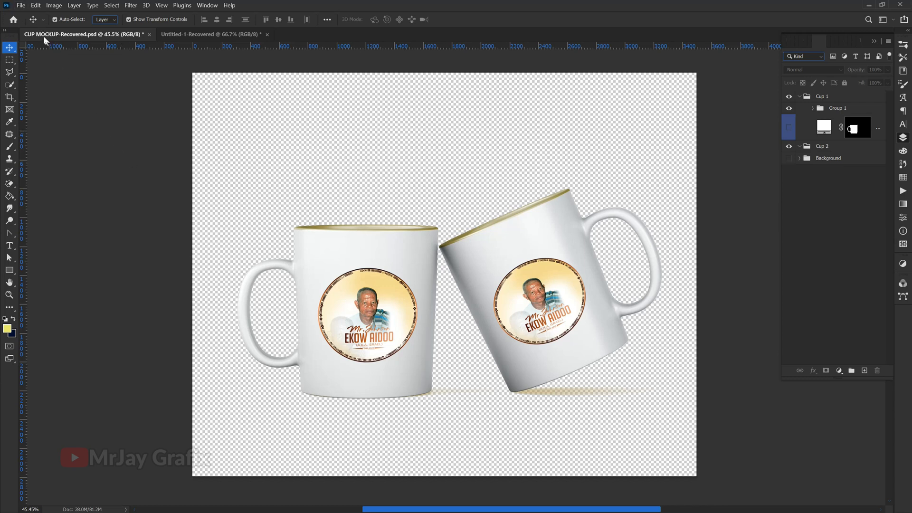
# Create a new blank print document, 20 x 20 inches at 300 pixels/inch, in RGB Color with a white background
pyautogui.click(21, 5)
pyautogui.click(28, 17)
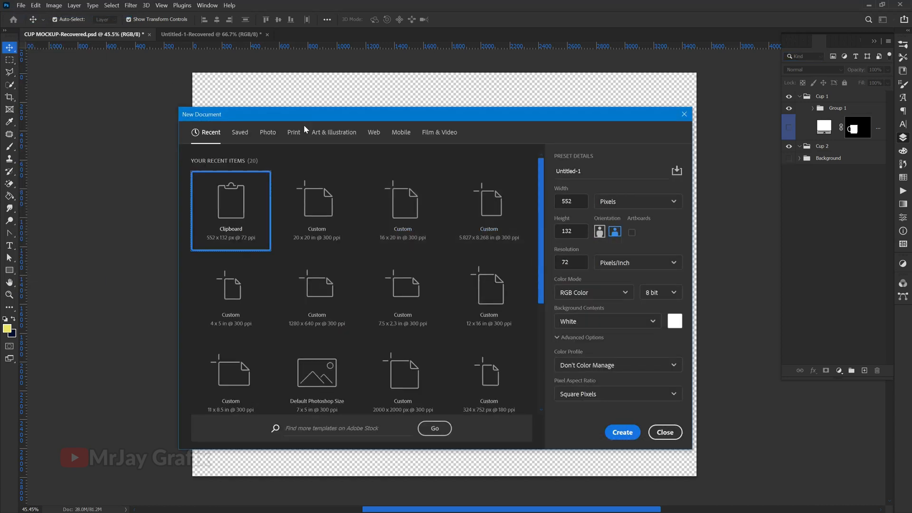
pyautogui.click(292, 134)
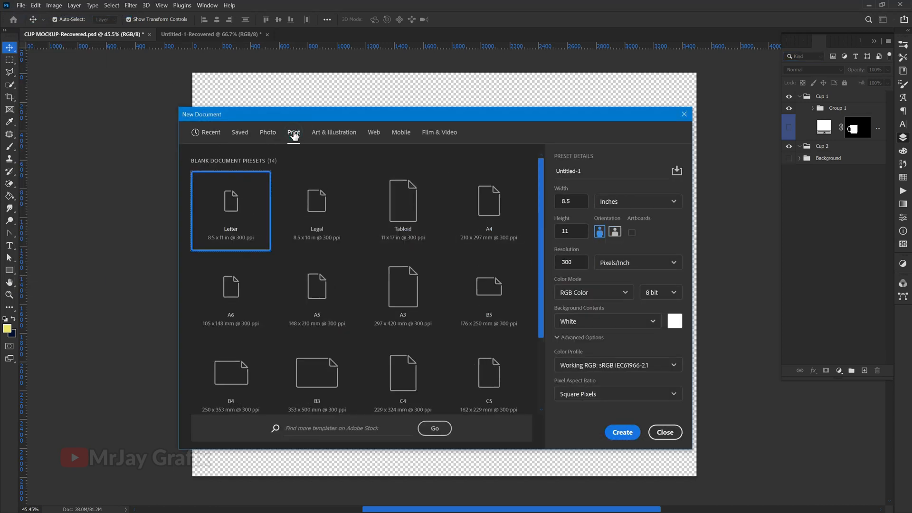
pyautogui.doubleClick(574, 205)
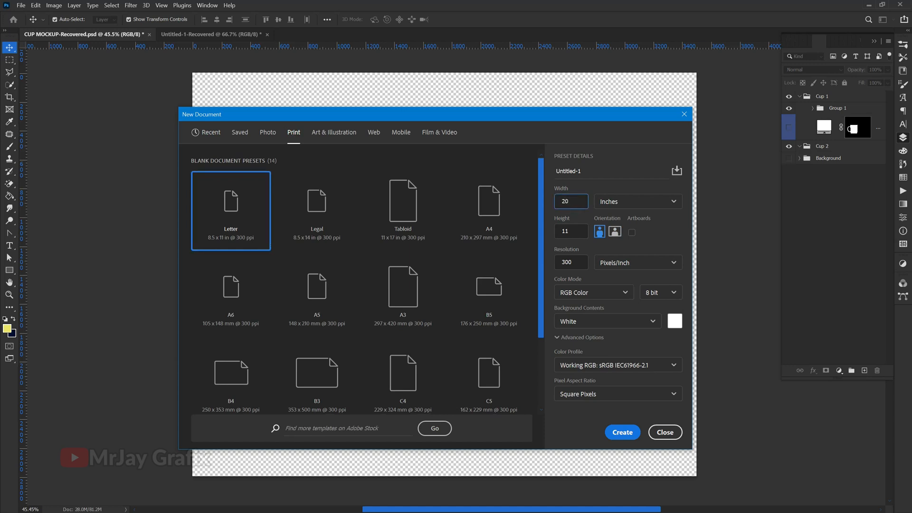
pyautogui.press('Tab')
pyautogui.press('Tab')
pyautogui.press('Tab')
pyautogui.hotkey('shift', 'Tab')
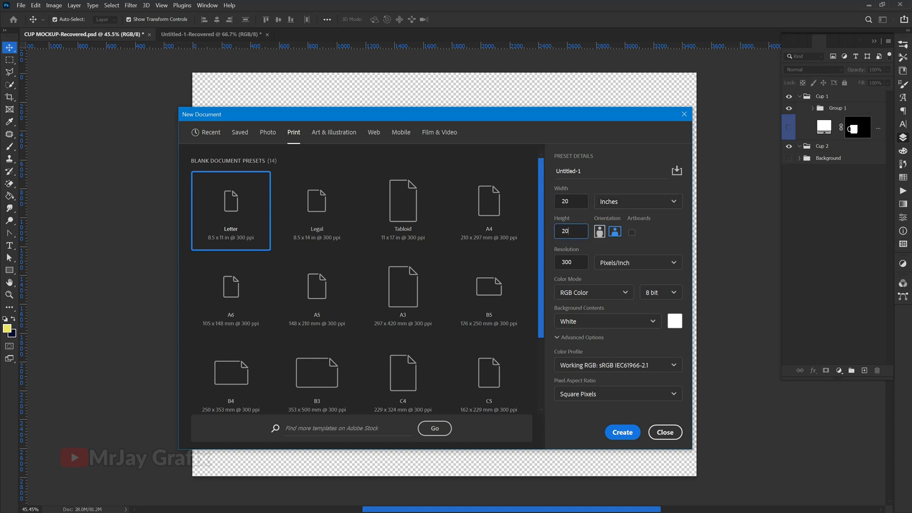
pyautogui.press('Return')
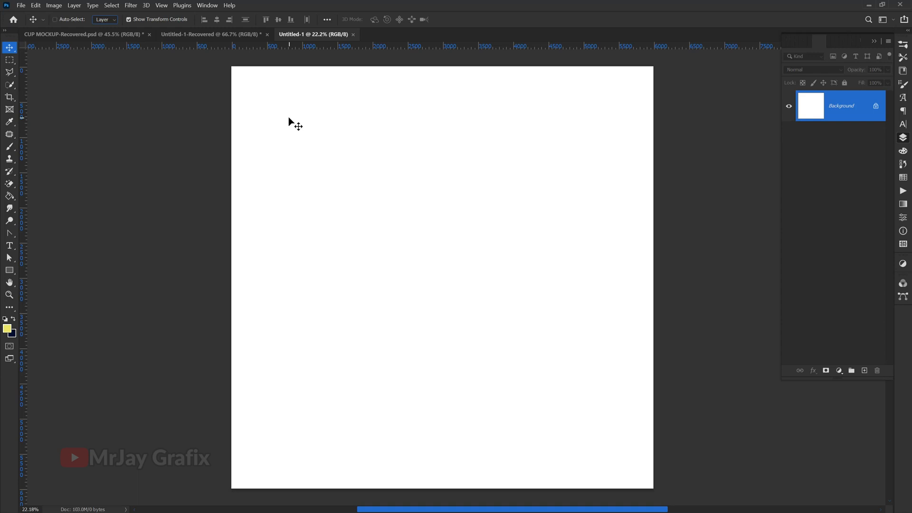
# Save the document on the computer as MOCKUP ADS in the PSD folder inside TUTORIALS WORKS
pyautogui.click(20, 7)
pyautogui.click(48, 115)
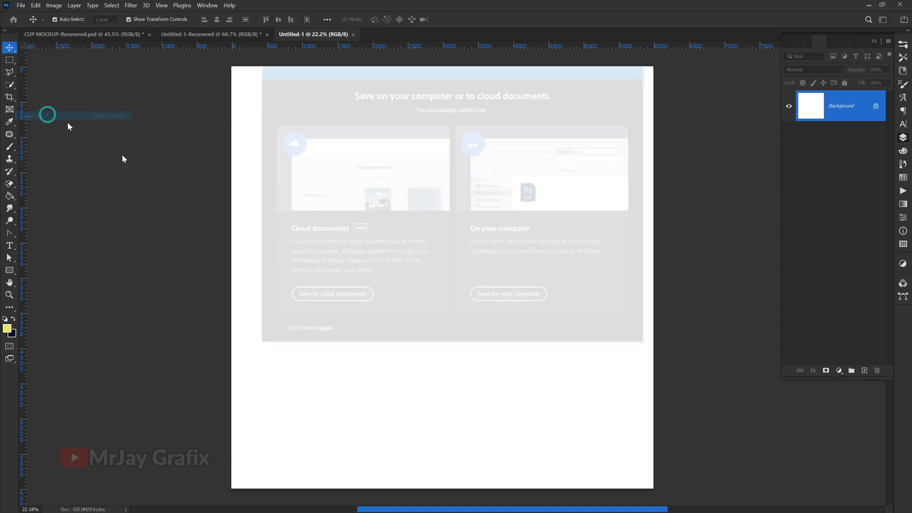
pyautogui.click(514, 298)
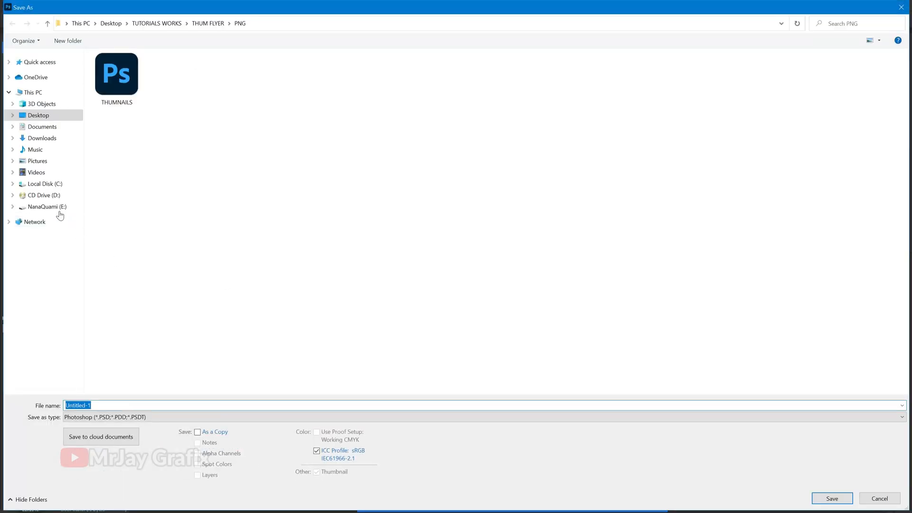
pyautogui.click(47, 24)
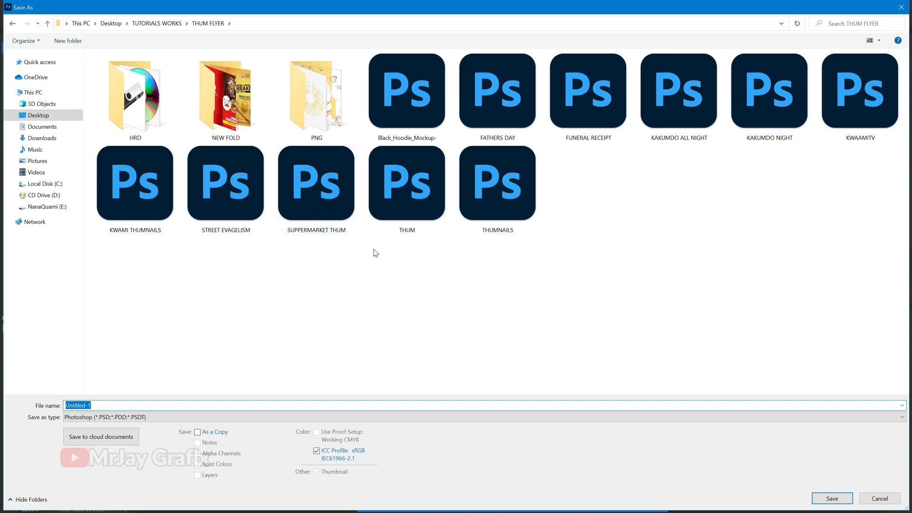
pyautogui.click(48, 24)
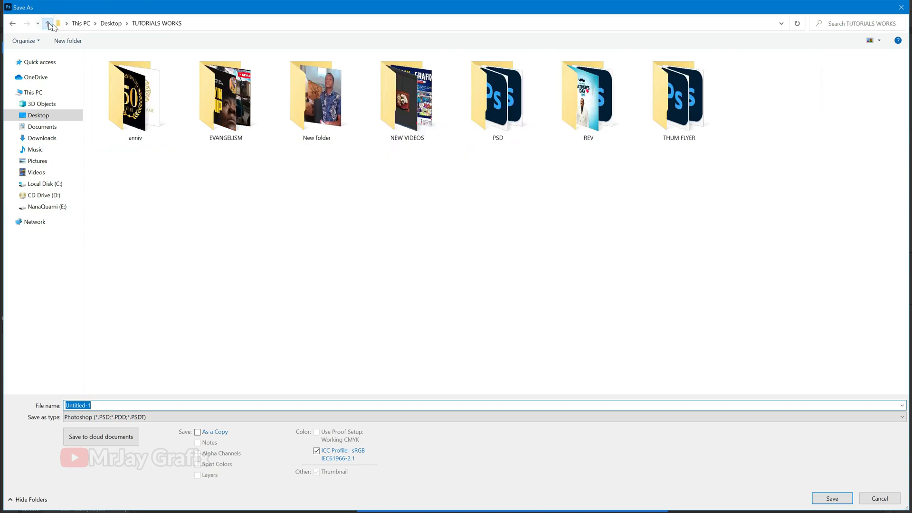
pyautogui.doubleClick(503, 114)
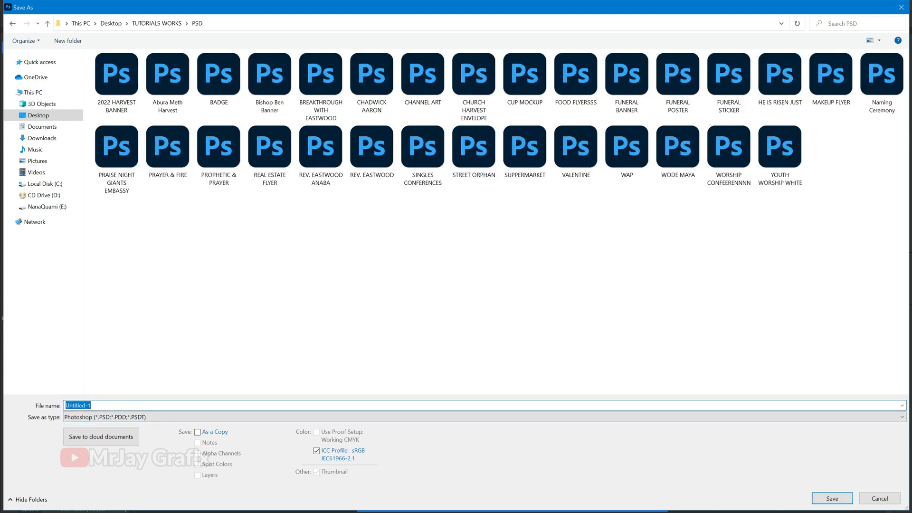
pyautogui.write('MO')
pyautogui.press('Return')
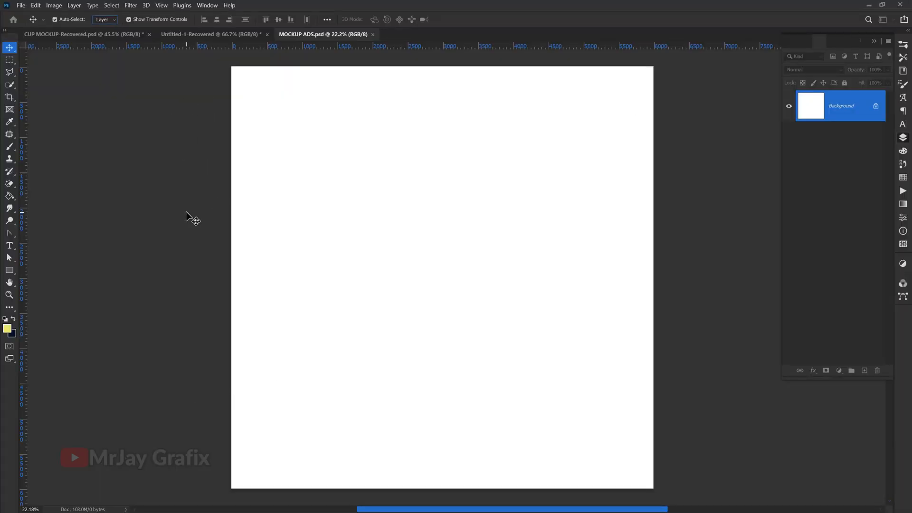
# Draw a yellow rectangle of about 6243 x 6150 px that covers the whole canvas and slightly overlaps its edges
pyautogui.click(8, 273)
pyautogui.scroll(-1, 345, 211)
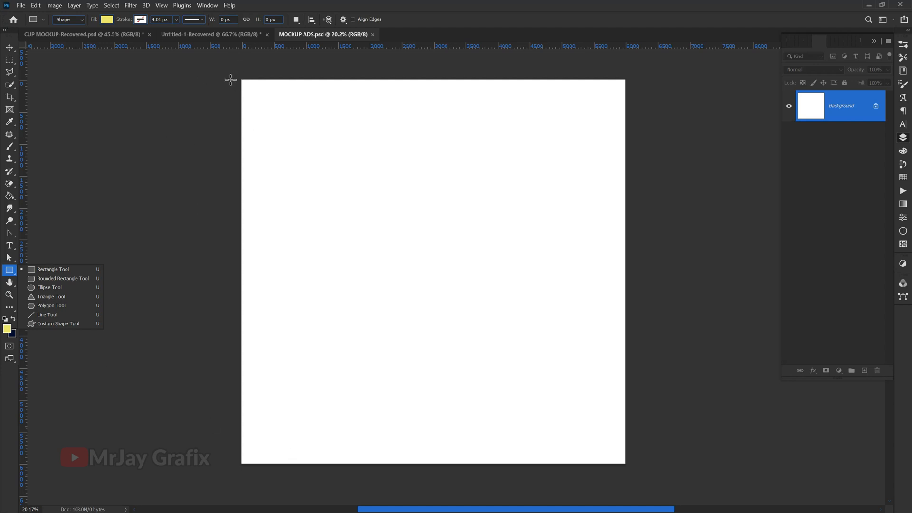
pyautogui.moveTo(233, 73); pyautogui.dragTo(631, 467)
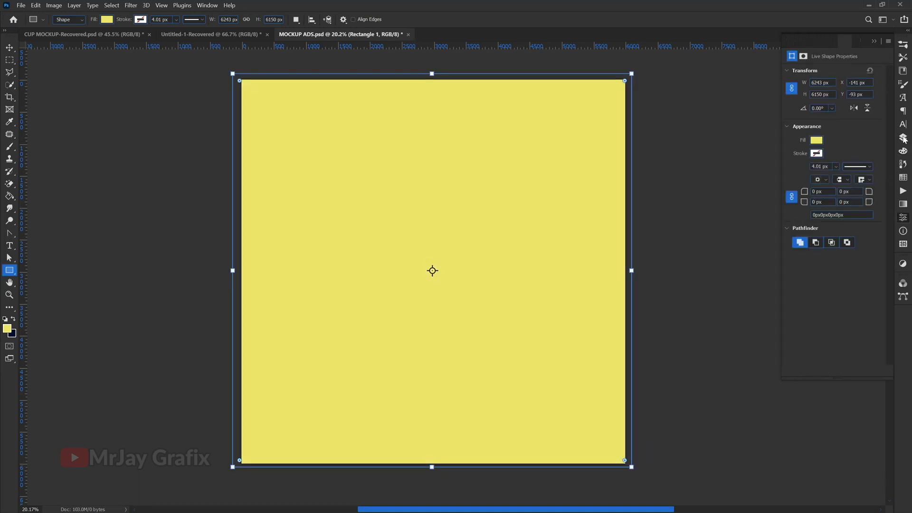
# Float the recovered color palette document in its own window and bring MOCKUP ADS up behind it
pyautogui.click(98, 34)
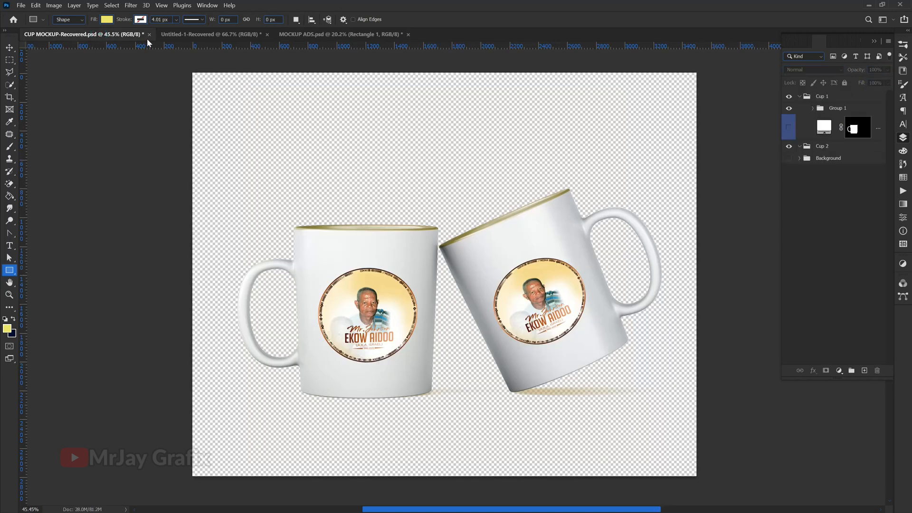
pyautogui.click(166, 34)
pyautogui.moveTo(173, 39); pyautogui.dragTo(170, 86)
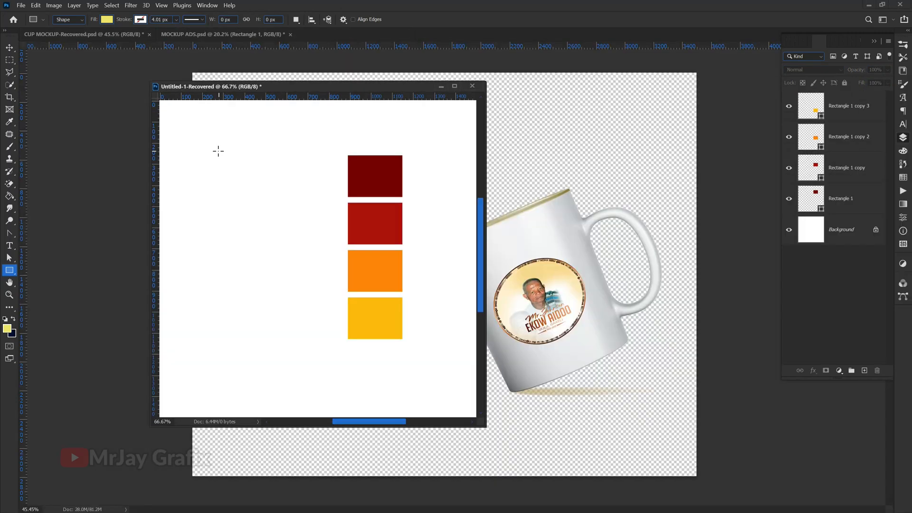
pyautogui.moveTo(270, 89); pyautogui.dragTo(177, 119)
pyautogui.click(220, 35)
pyautogui.scroll(-4, 589, 308)
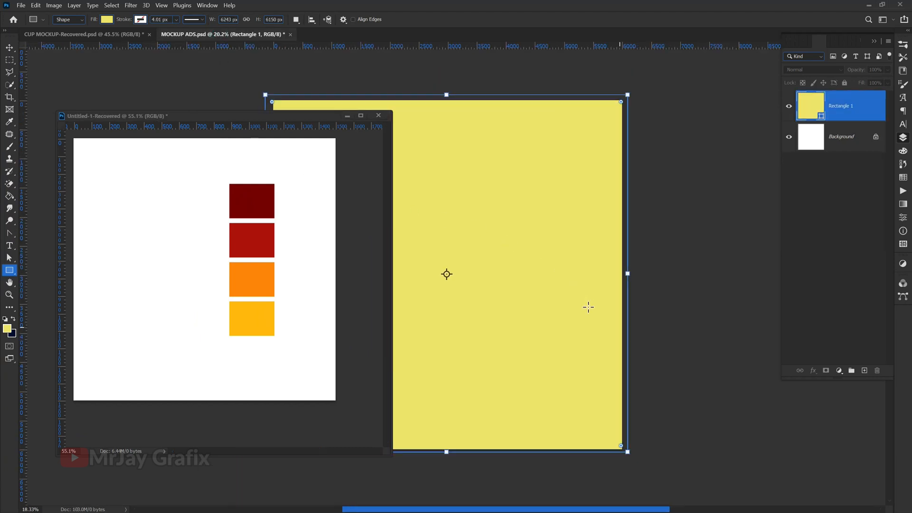
# Narrow the floating palette window and place it beside the MOCKUP ADS canvas so its swatches can be sampled
pyautogui.scroll(3, 246, 327)
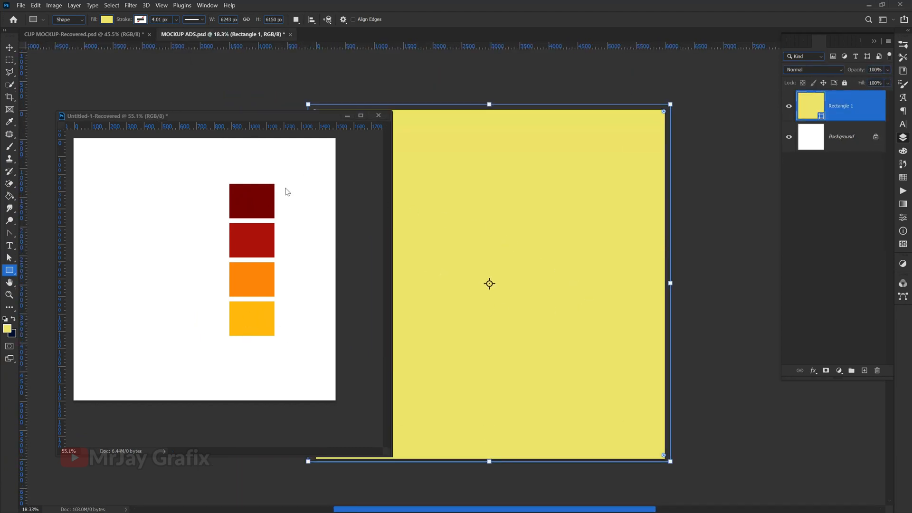
pyautogui.click(122, 309)
pyautogui.scroll(-4, 119, 304)
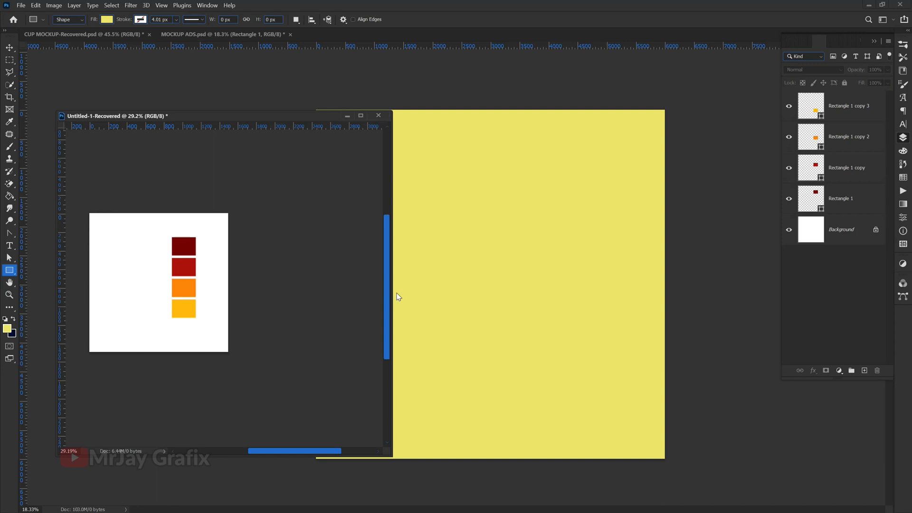
pyautogui.moveTo(391, 295); pyautogui.dragTo(239, 304)
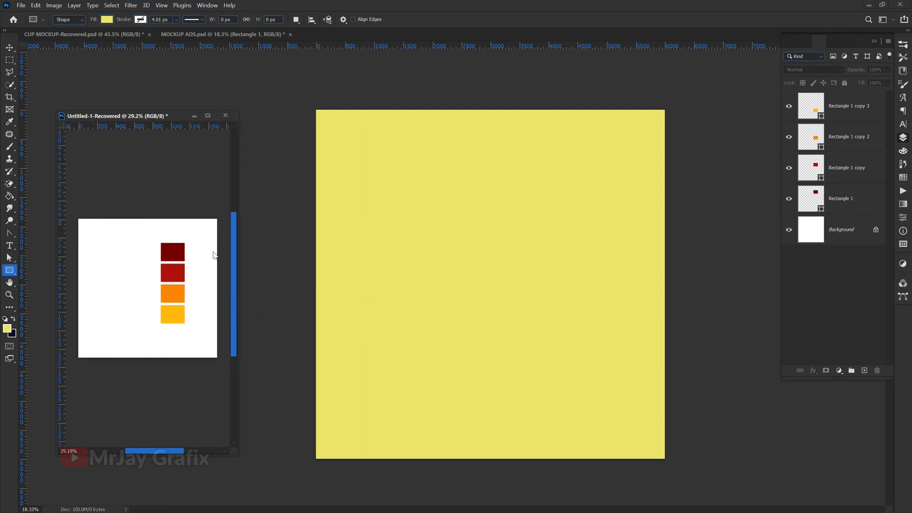
pyautogui.moveTo(135, 118); pyautogui.dragTo(180, 94)
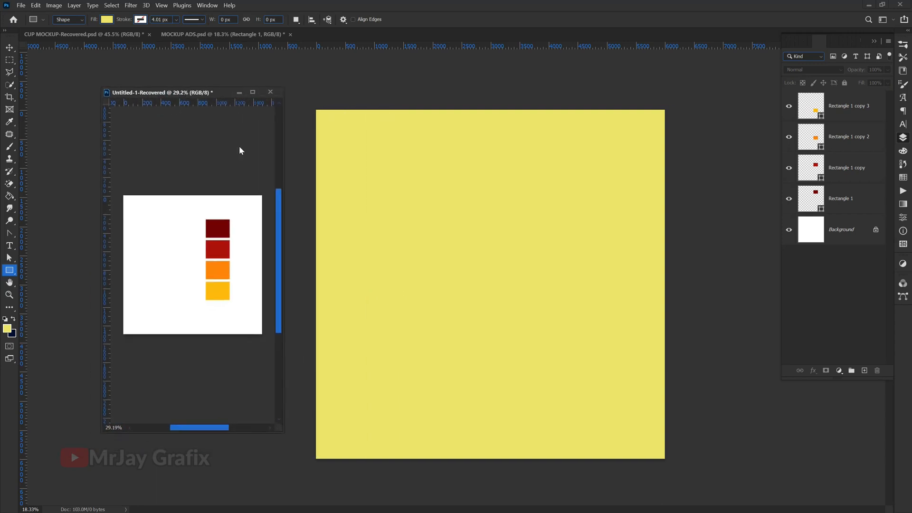
pyautogui.scroll(2, 317, 257)
pyautogui.click(356, 262)
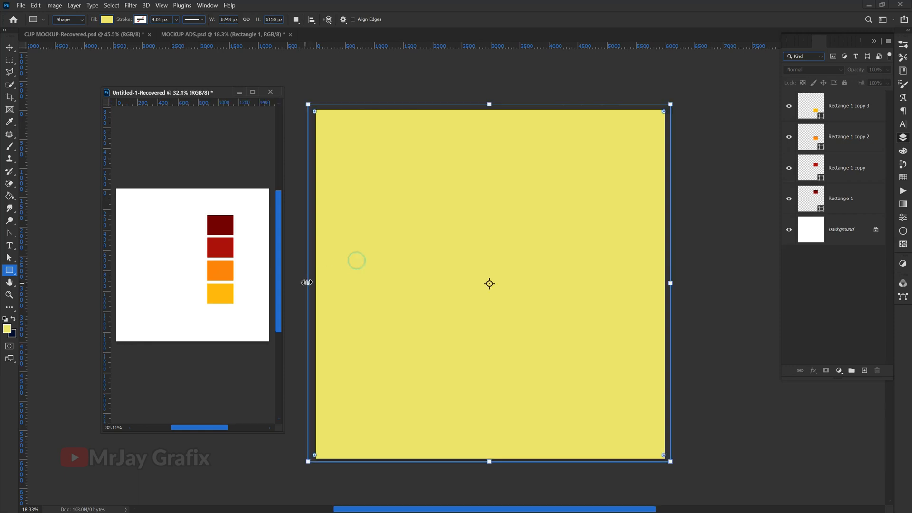
pyautogui.scroll(1, 308, 283)
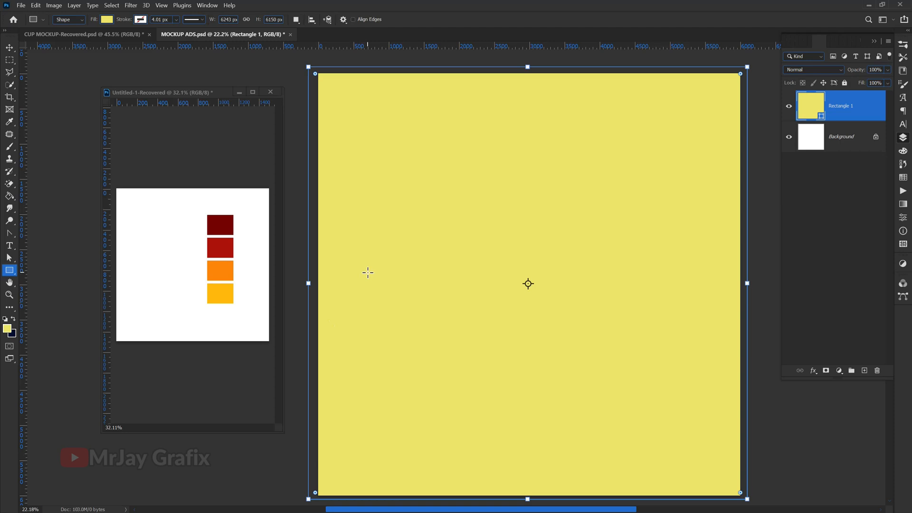
# Change the full-canvas rectangle's fill to the dark red sampled from the palette's top swatch
pyautogui.press('v')
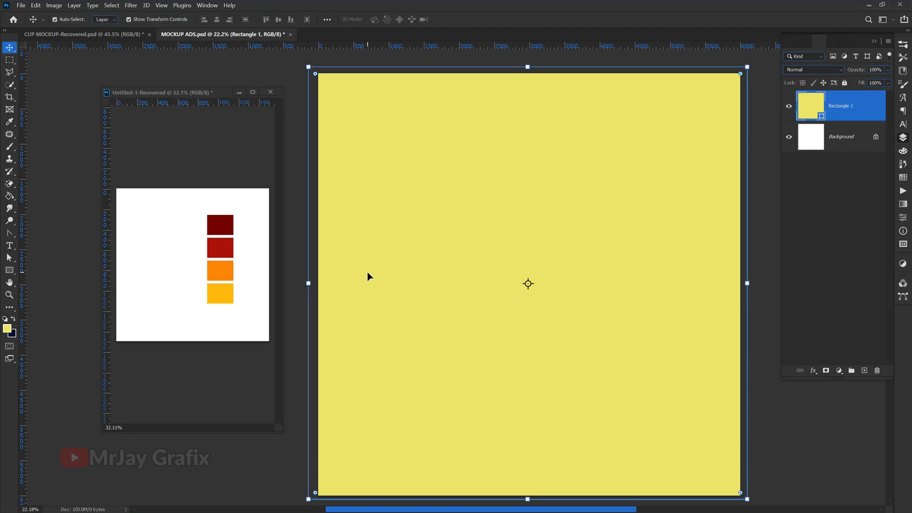
pyautogui.doubleClick(822, 119)
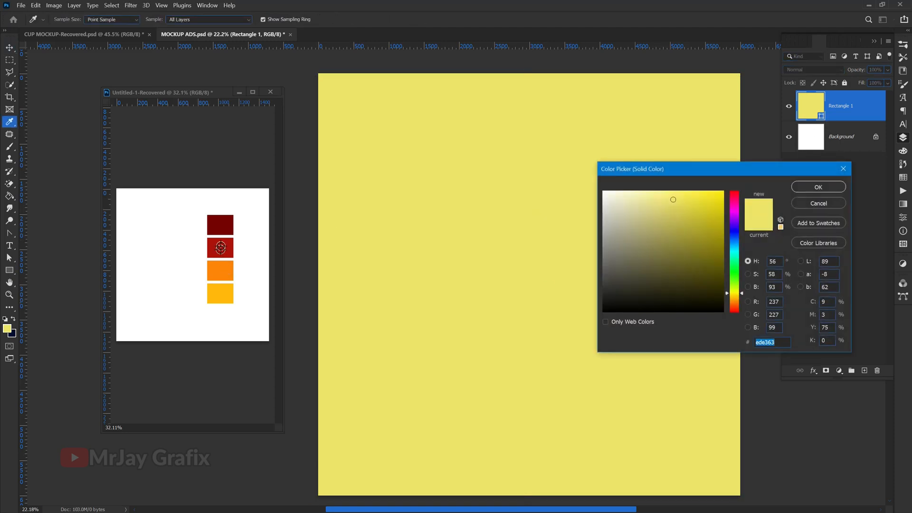
pyautogui.click(217, 227)
pyautogui.press('Return')
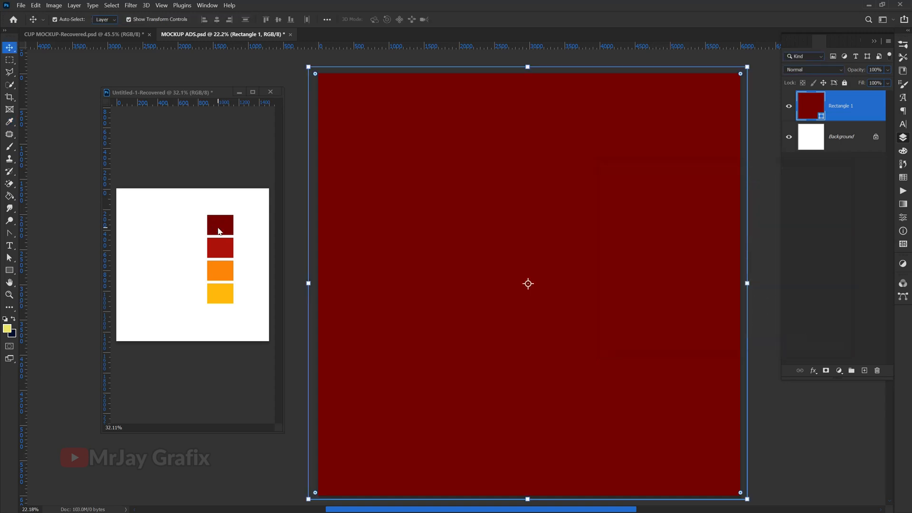
# On a new layer, paint a single soft 4000 px brush dab at the canvas center in the palette's brighter red
pyautogui.click(864, 370)
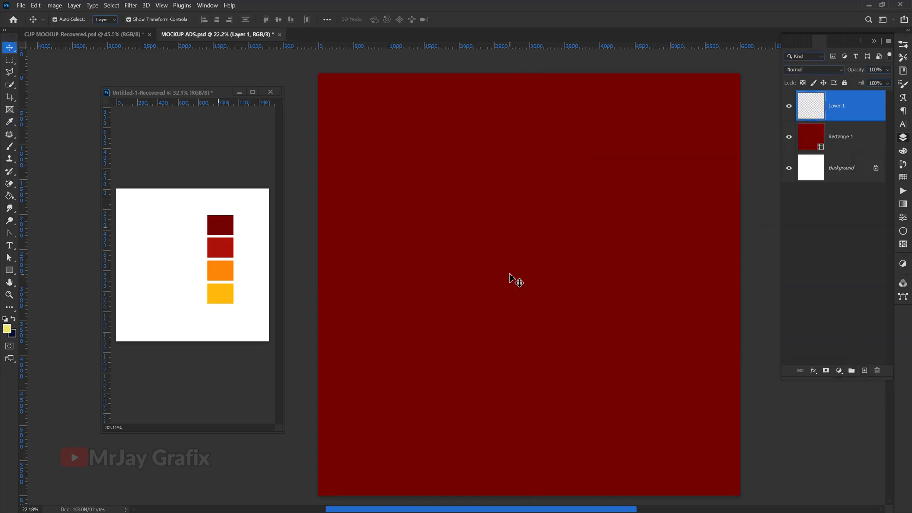
pyautogui.press('b')
pyautogui.press(']')
pyautogui.press(']')
pyautogui.press(']')
pyautogui.press(']')
pyautogui.press(']')
pyautogui.press(']')
pyautogui.press(']')
pyautogui.press(']')
pyautogui.press(']')
pyautogui.press(']')
pyautogui.press(']')
pyautogui.press(']')
pyautogui.press(']')
pyautogui.press(']')
pyautogui.press(']')
pyautogui.press(']')
pyautogui.press(']')
pyautogui.press(']')
pyautogui.press(']')
pyautogui.press(']')
pyautogui.press(']')
pyautogui.press(']')
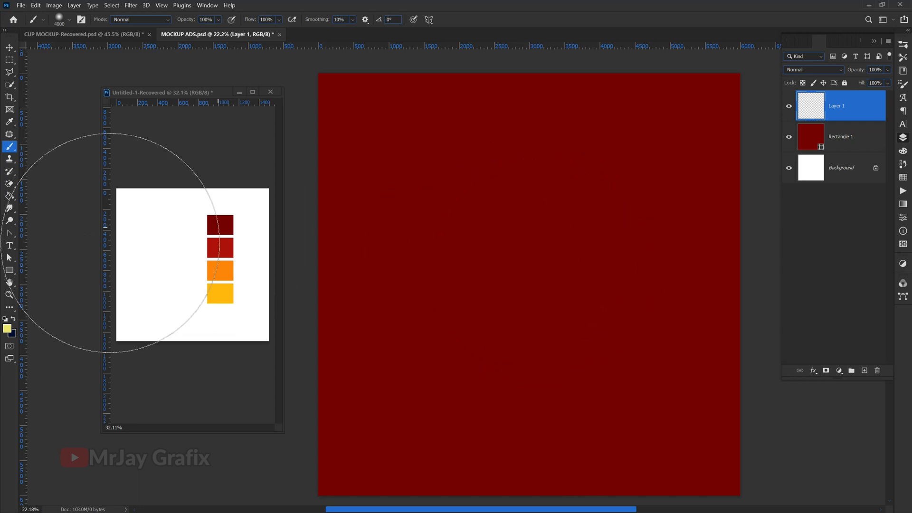
pyautogui.click(7, 328)
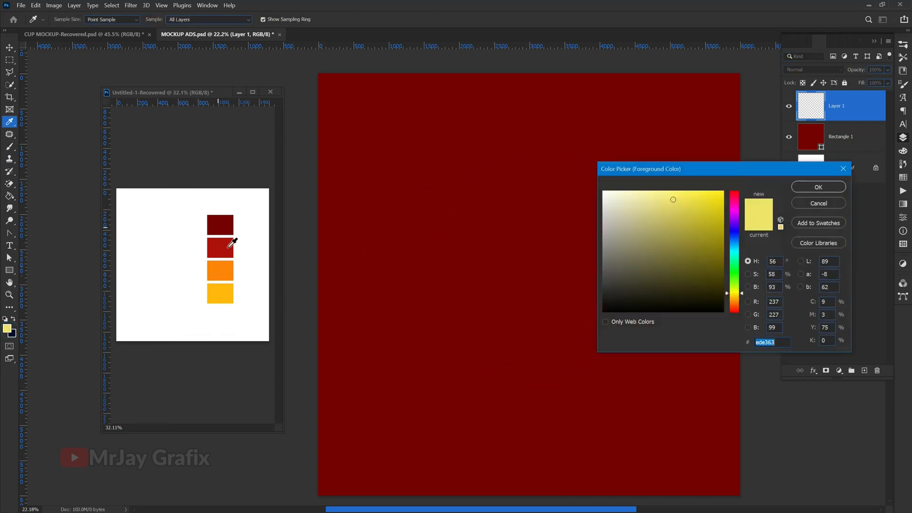
pyautogui.click(220, 246)
pyautogui.press('Return')
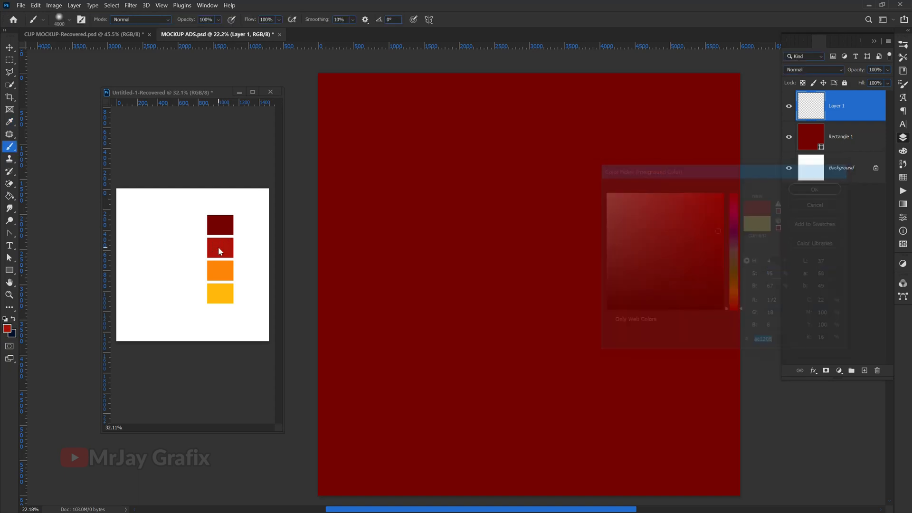
pyautogui.click(529, 288)
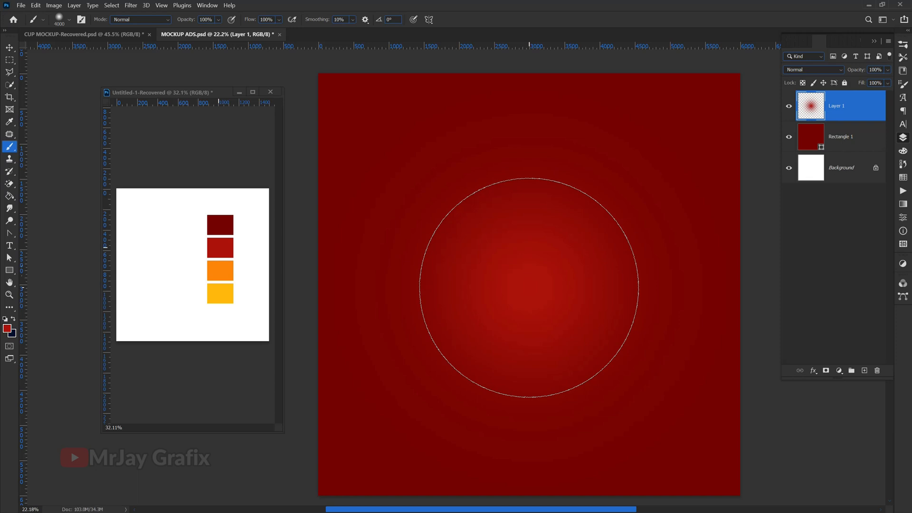
# Scale the red glow layer proportionally to 168% and lock the layer
pyautogui.hotkey('ctrl', 'd')
pyautogui.press('v')
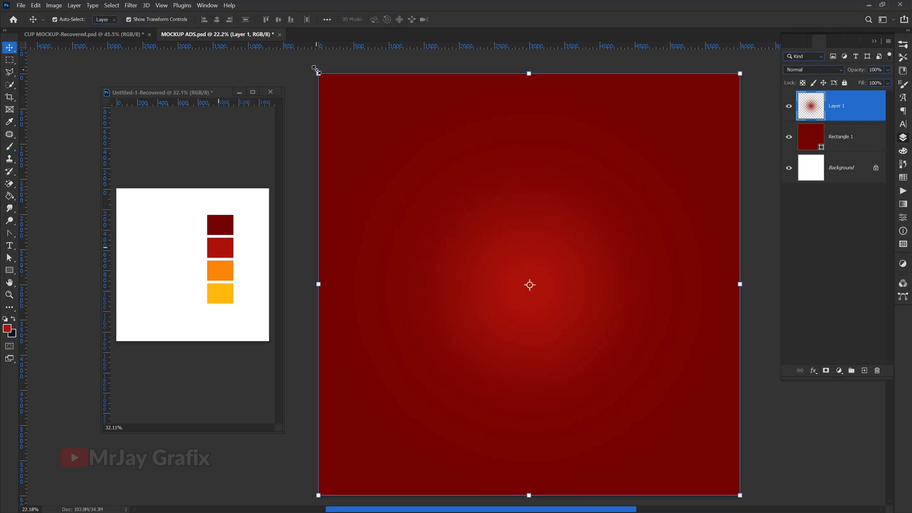
pyautogui.hotkey('ctrl', 't')
pyautogui.moveTo(208, 21); pyautogui.dragTo(239, 25)
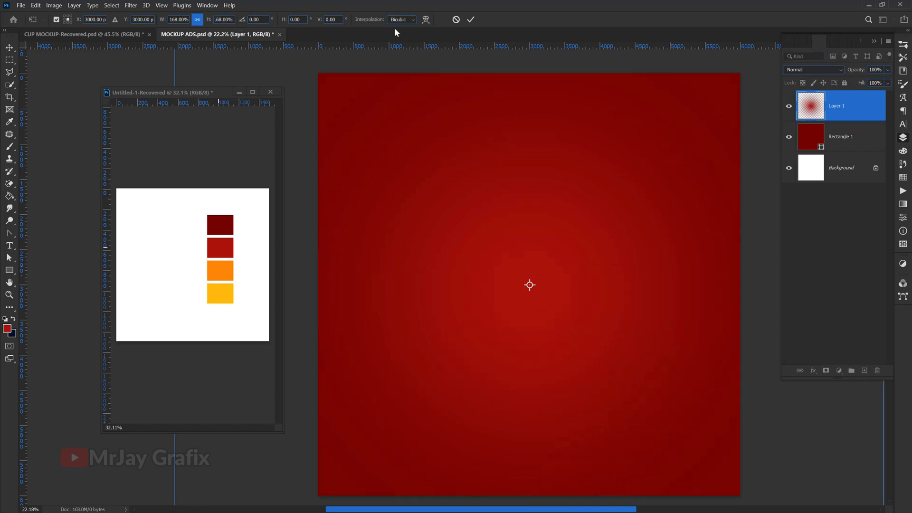
pyautogui.click(471, 19)
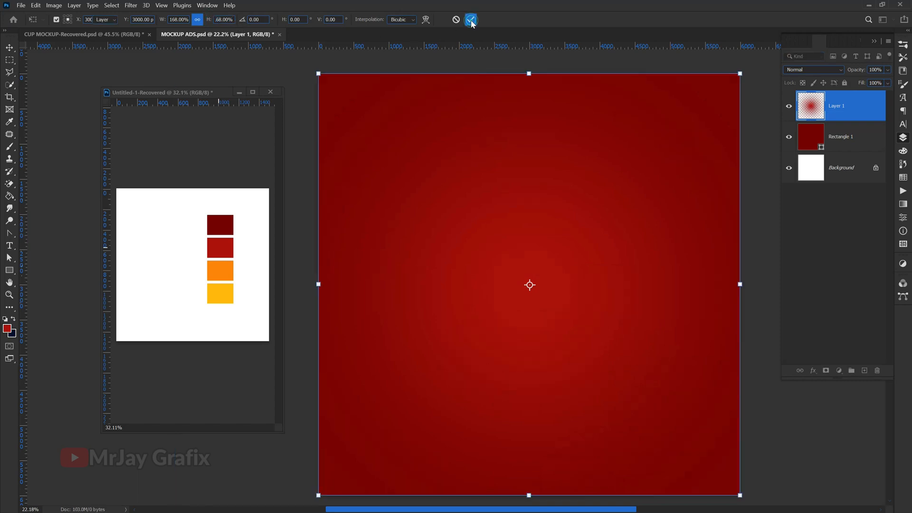
pyautogui.click(845, 83)
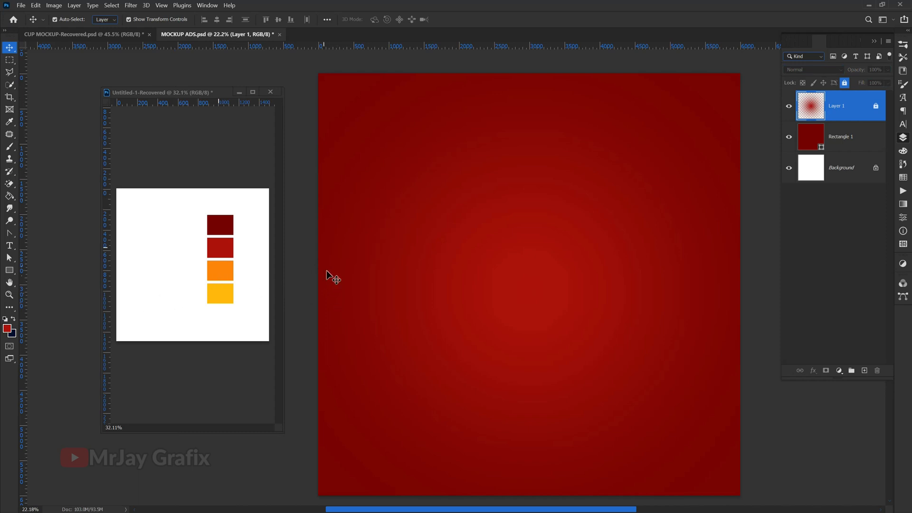
# Draw a rectangle of about 6360 x 3456 px over the canvas's lower half in the palette's orange, #fc8301
pyautogui.scroll(-1, 326, 271)
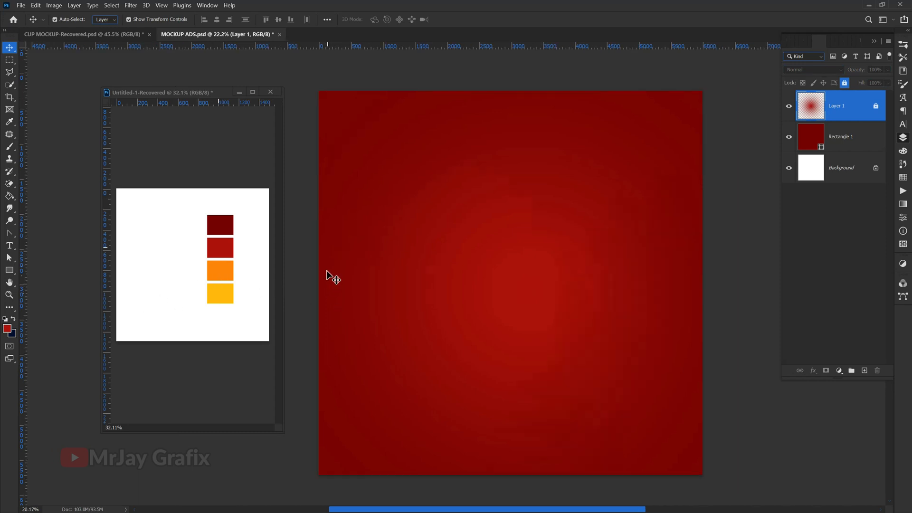
pyautogui.click(9, 272)
pyautogui.click(7, 329)
pyautogui.click(219, 273)
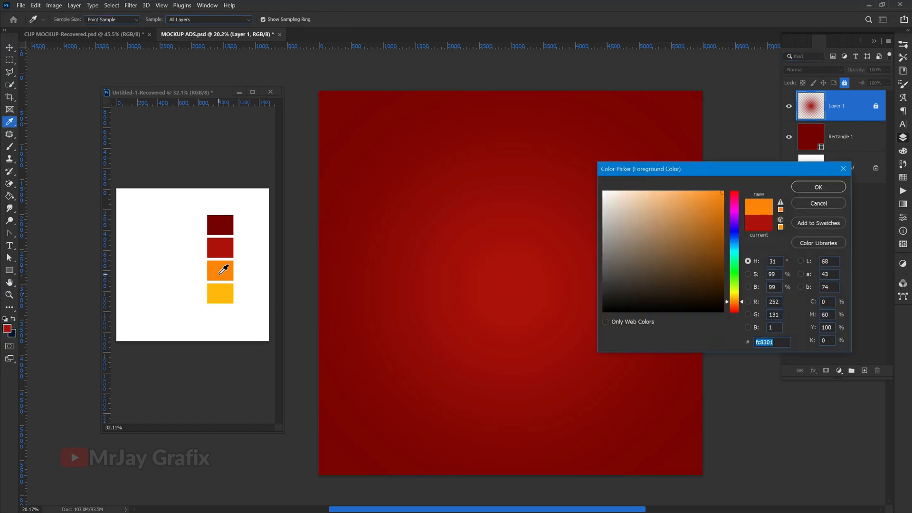
pyautogui.press('Return')
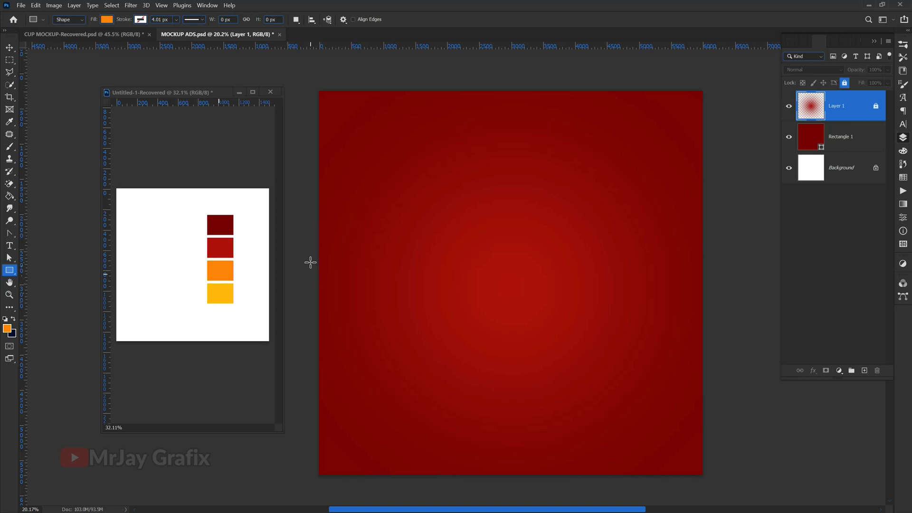
pyautogui.moveTo(310, 262); pyautogui.dragTo(717, 483)
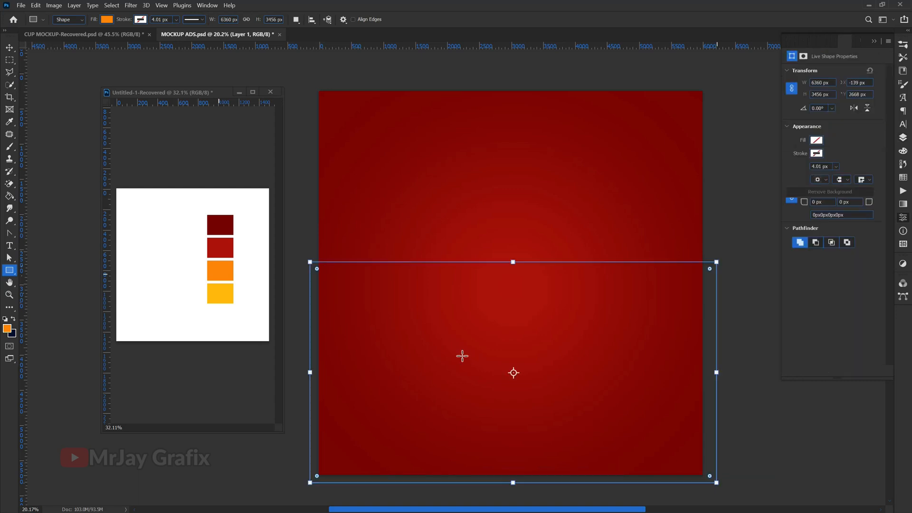
# Stretch the orange rectangle's left edge outward to a width of about 6439 px
pyautogui.press('v')
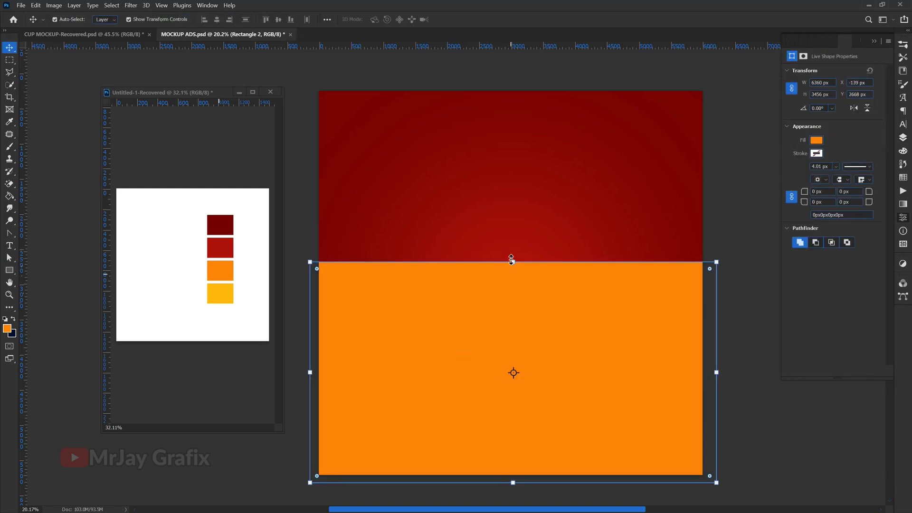
pyautogui.moveTo(308, 373); pyautogui.dragTo(302, 376)
pyautogui.press('Return')
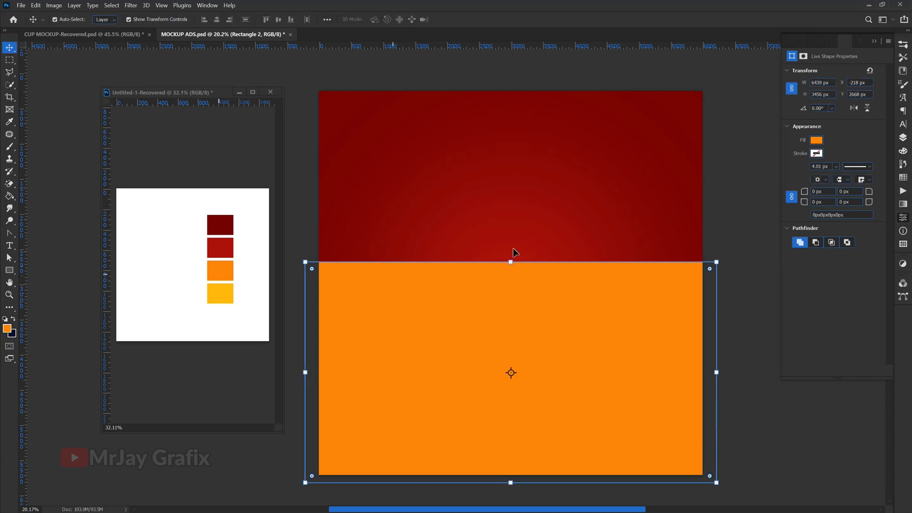
# Warp the orange rectangle's top edge into a smooth, deep downward curve that dips at the canvas's horizontal center
pyautogui.click(510, 261)
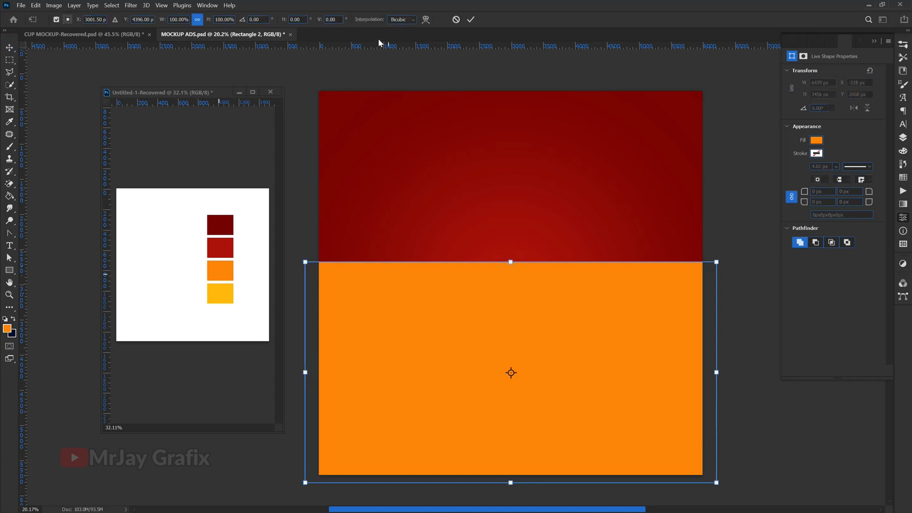
pyautogui.click(426, 20)
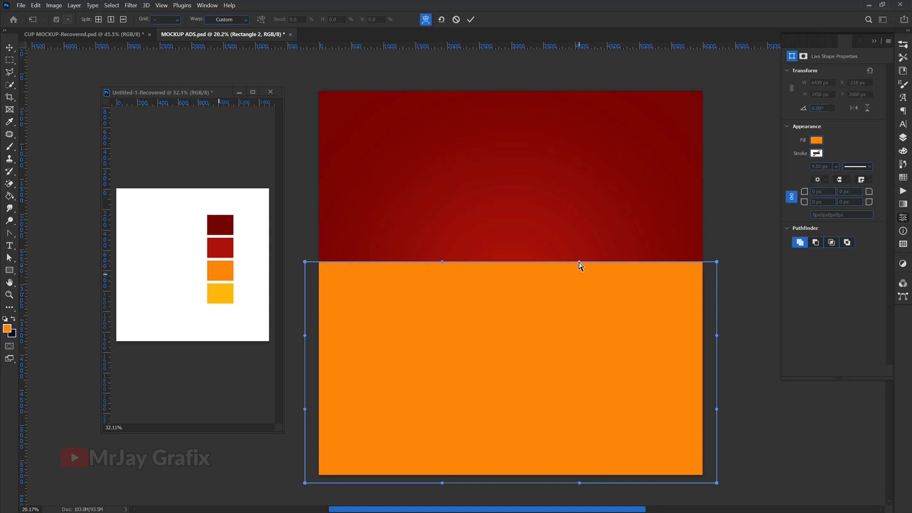
pyautogui.moveTo(572, 339); pyautogui.dragTo(562, 373)
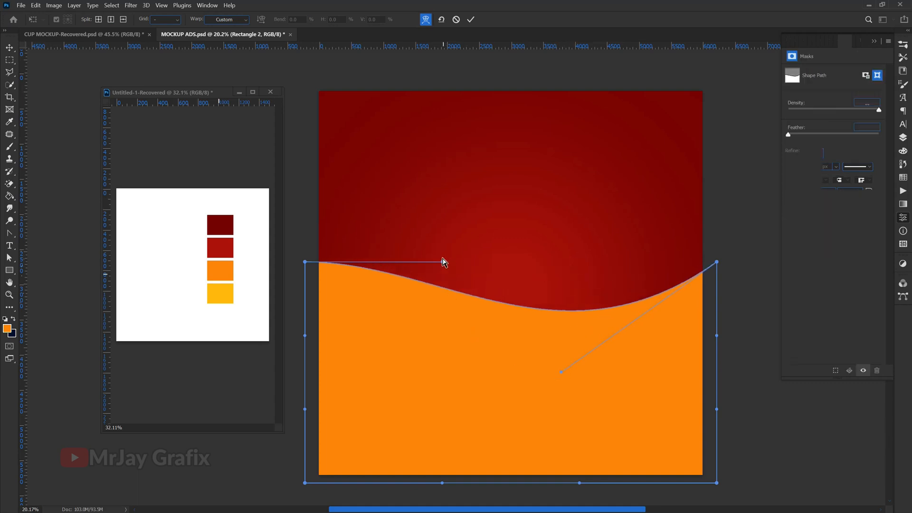
pyautogui.moveTo(442, 261); pyautogui.dragTo(392, 370)
pyautogui.moveTo(563, 371); pyautogui.dragTo(596, 375)
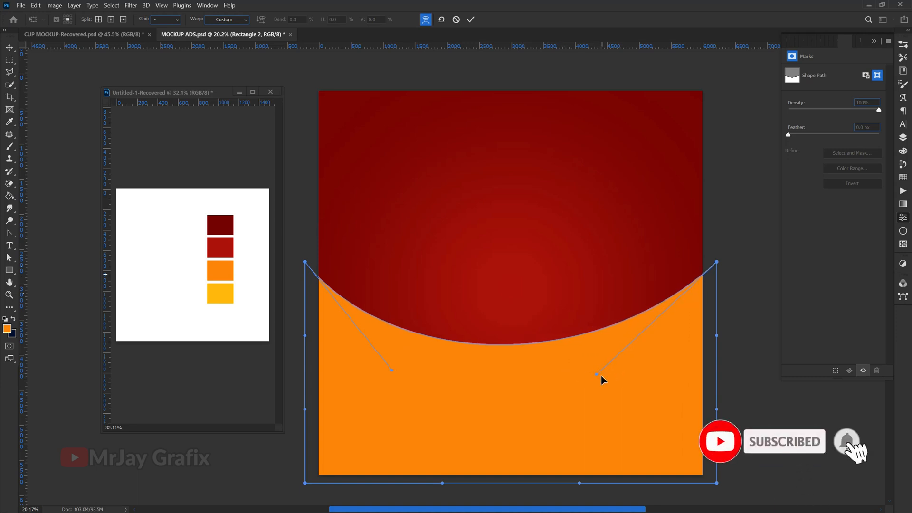
pyautogui.moveTo(597, 374); pyautogui.dragTo(597, 396)
pyautogui.moveTo(392, 370)
pyautogui.mouseDown()
pyautogui.moveTo(389, 380)
pyautogui.moveTo(401, 386)
pyautogui.mouseUp()
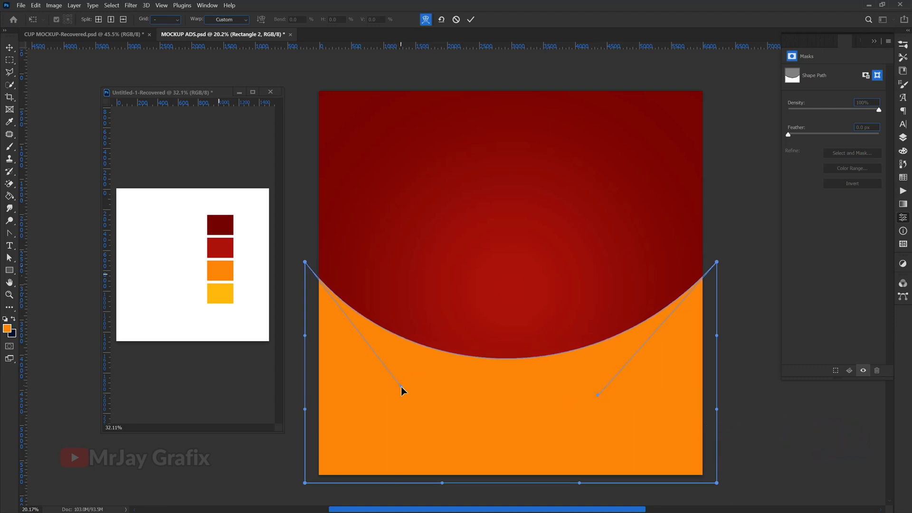
pyautogui.click(471, 19)
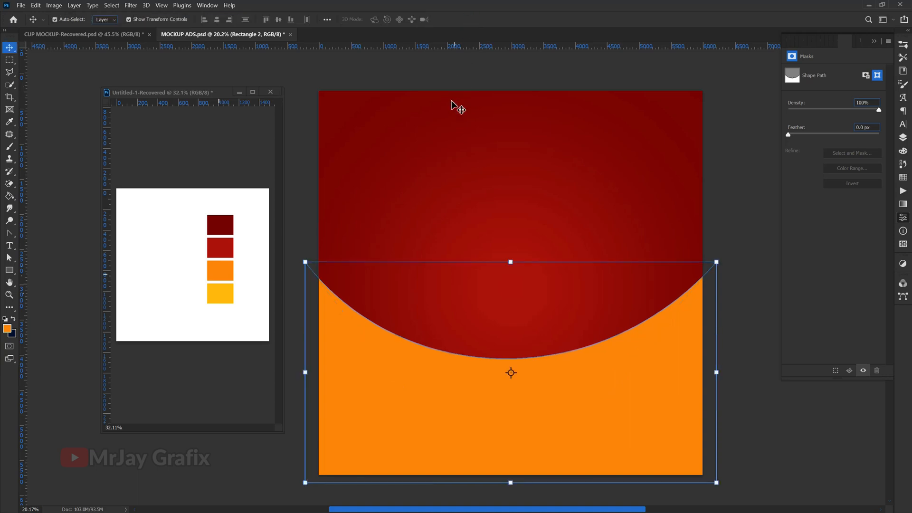
# On a new layer, paint one soft 4000 px brush dab in the palette's yellow at the orange area's center and clip it to the orange shape
pyautogui.click(903, 138)
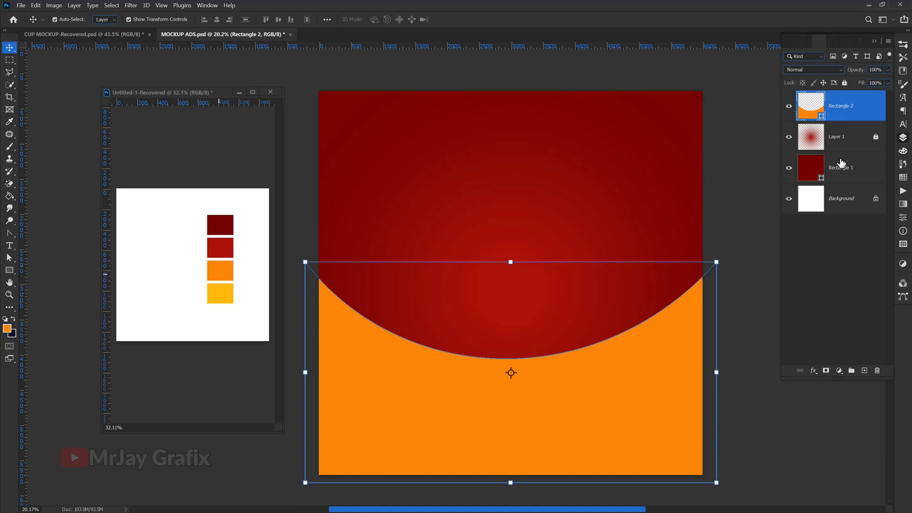
pyautogui.click(865, 370)
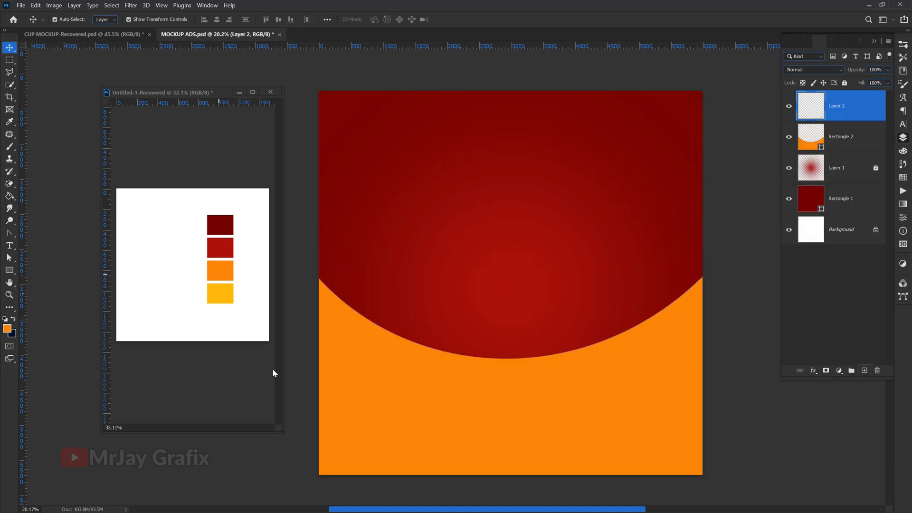
pyautogui.click(7, 328)
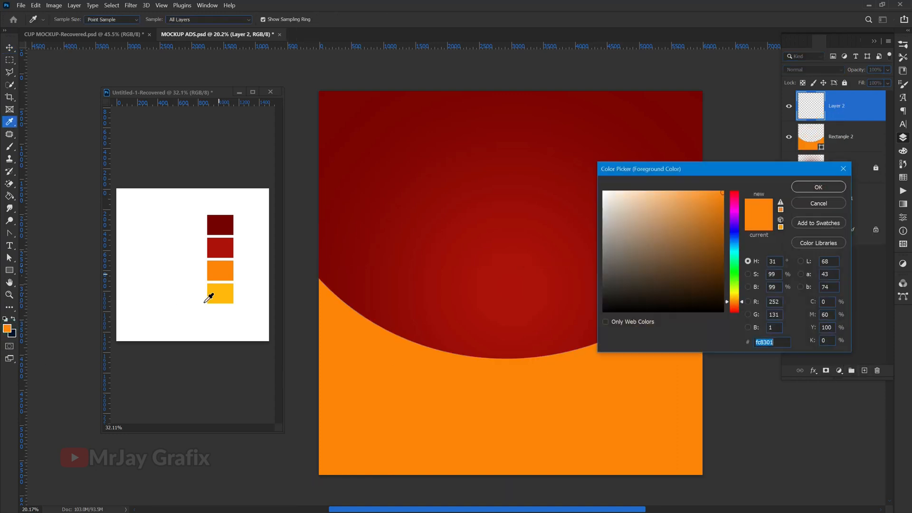
pyautogui.click(225, 293)
pyautogui.press('Return')
pyautogui.press('v')
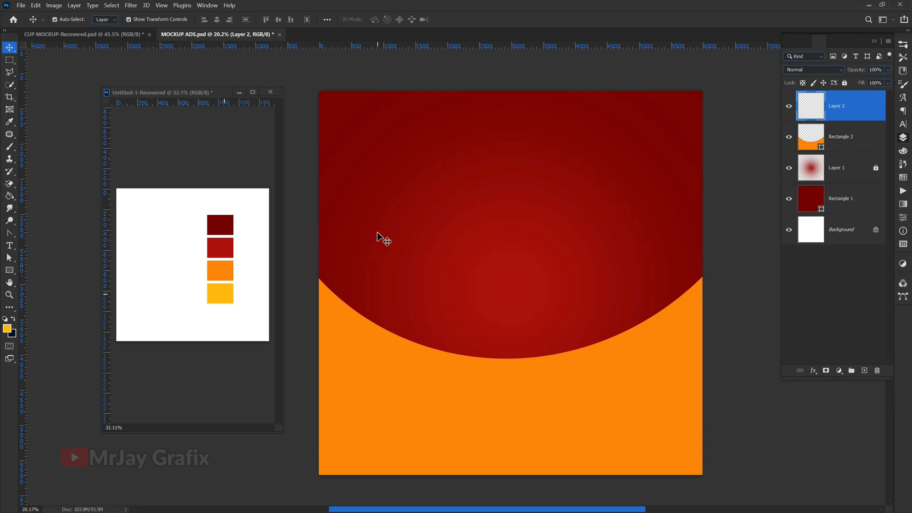
pyautogui.press('b')
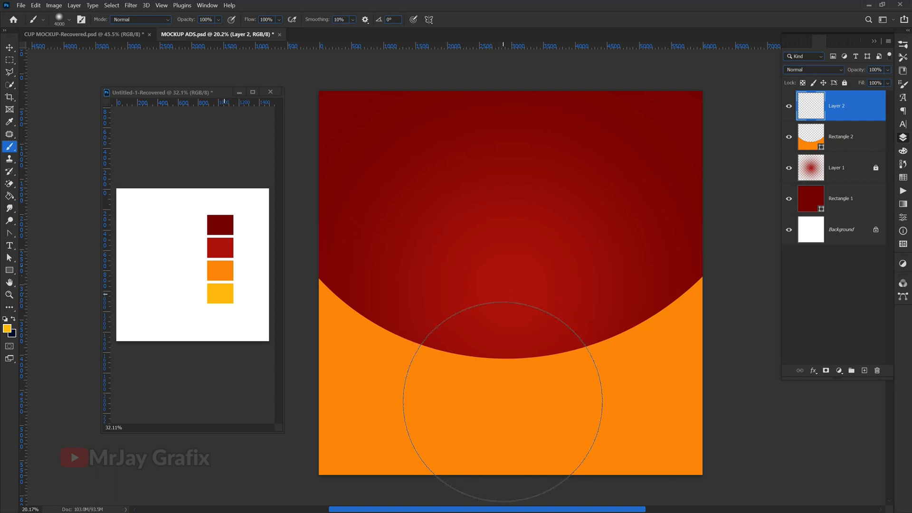
pyautogui.click(502, 402)
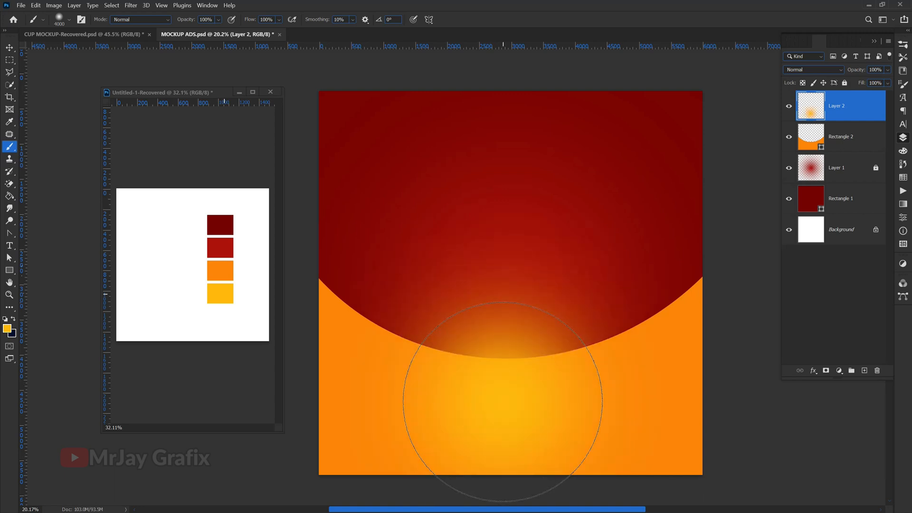
pyautogui.press('v')
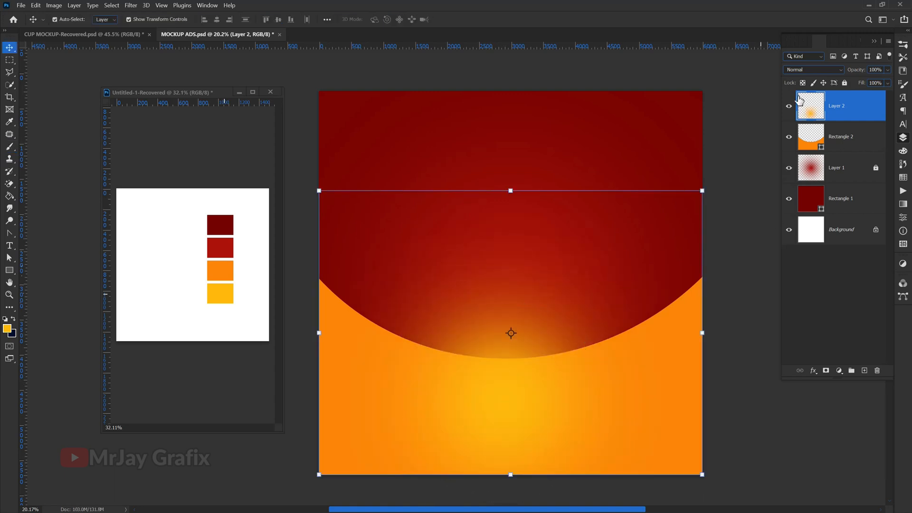
pyautogui.keyDown('alt'); pyautogui.click(807, 119); pyautogui.keyUp('alt')
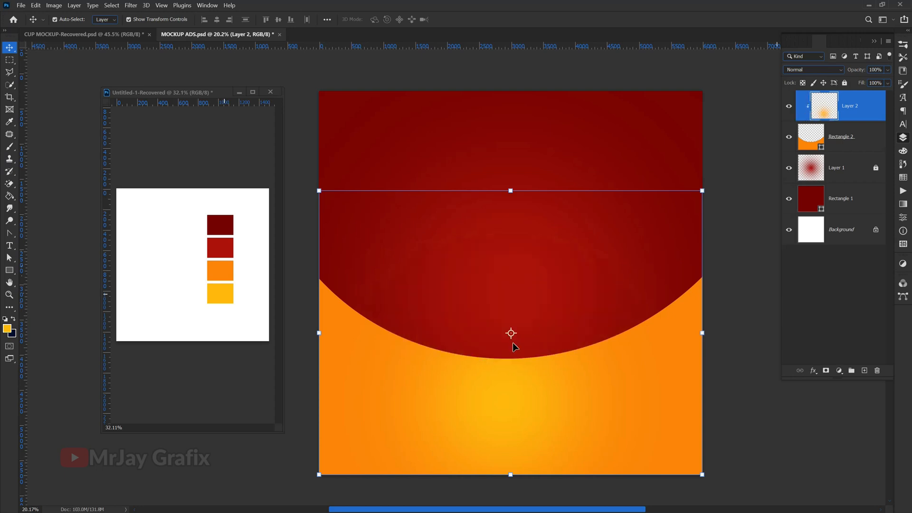
# Enlarge the yellow glow proportionally, shift it slightly right, and lock it together with the orange and dark red rectangle layers
pyautogui.click(515, 192)
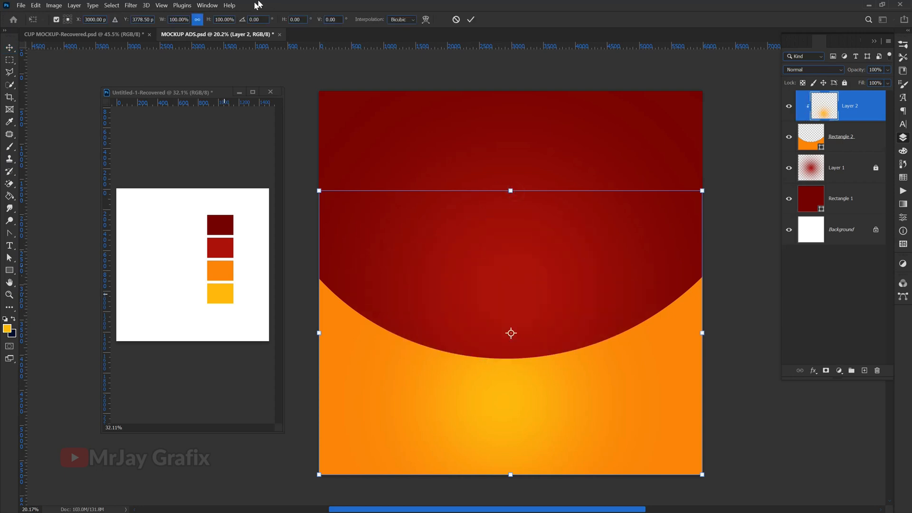
pyautogui.moveTo(209, 22); pyautogui.dragTo(238, 29)
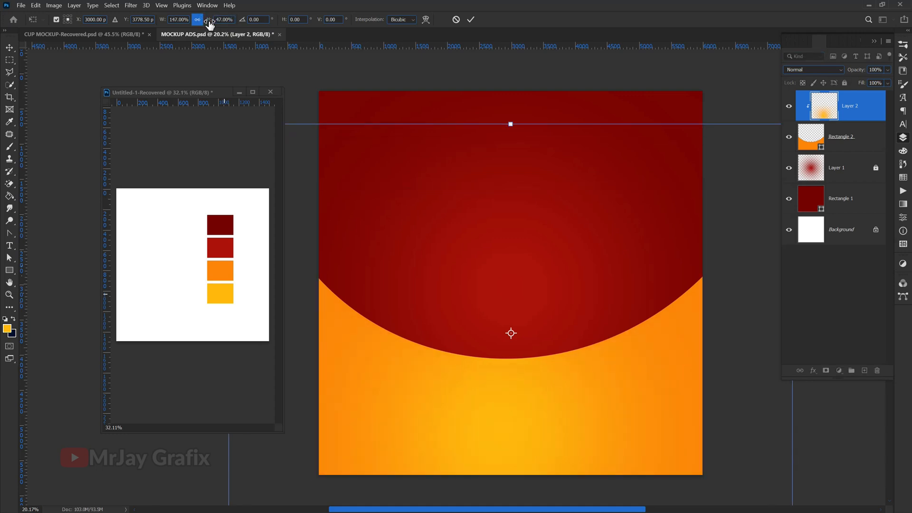
pyautogui.moveTo(209, 25); pyautogui.dragTo(222, 27)
pyautogui.moveTo(425, 380); pyautogui.dragTo(440, 380)
pyautogui.press('Return')
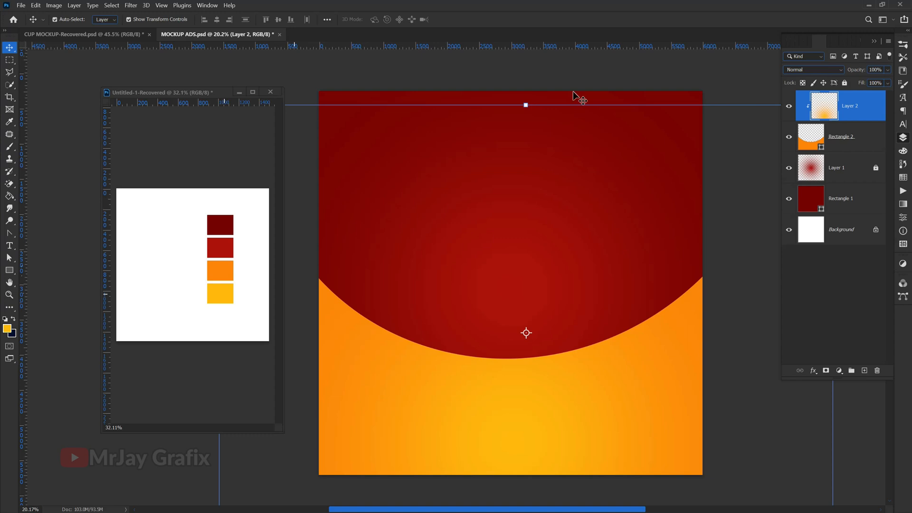
pyautogui.moveTo(732, 161); pyautogui.dragTo(478, 384)
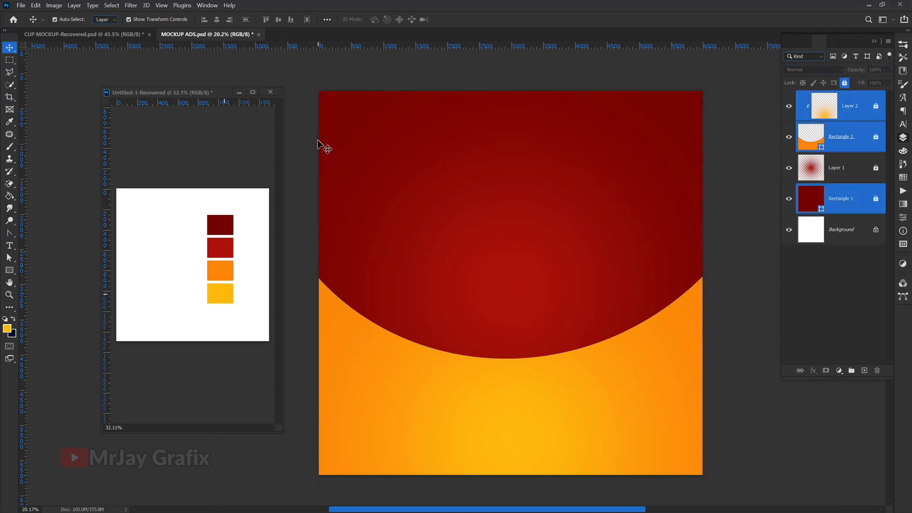
# Make a merged copy of the Cup 1 group in CUP MOCKUP-Recovered.psd and move it into the MOCKUP ADS document
pyautogui.click(92, 35)
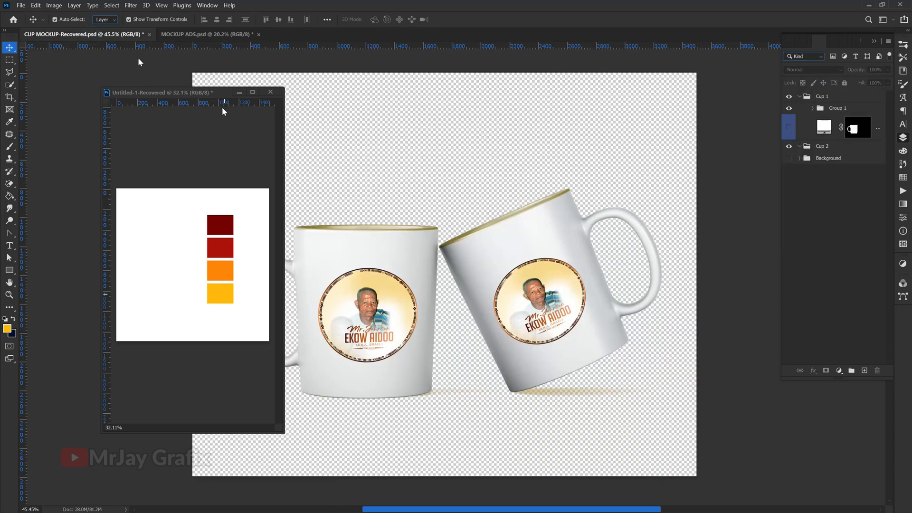
pyautogui.click(361, 230)
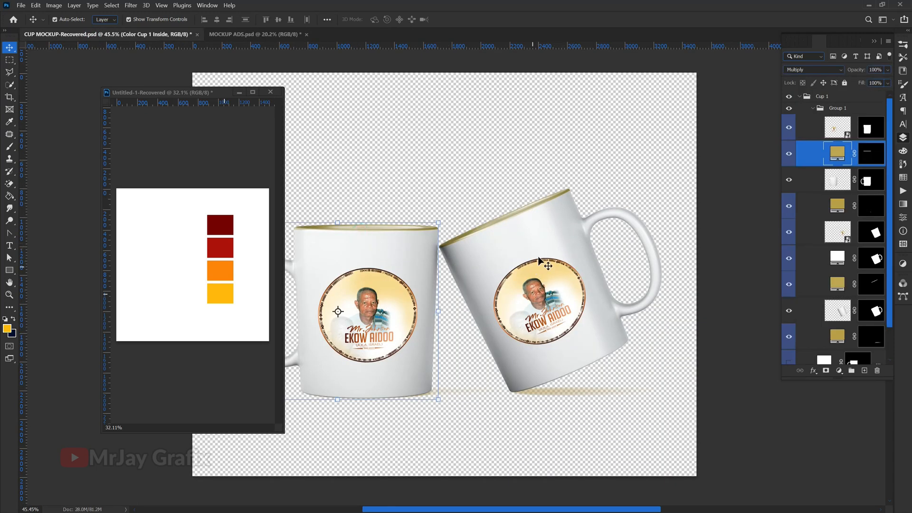
pyautogui.click(802, 97)
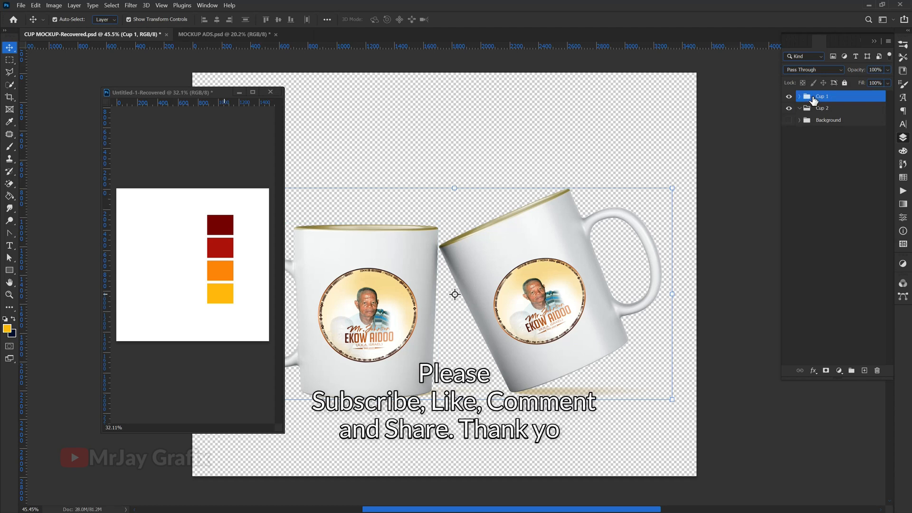
pyautogui.hotkey('ctrl', 'alt', 'e')
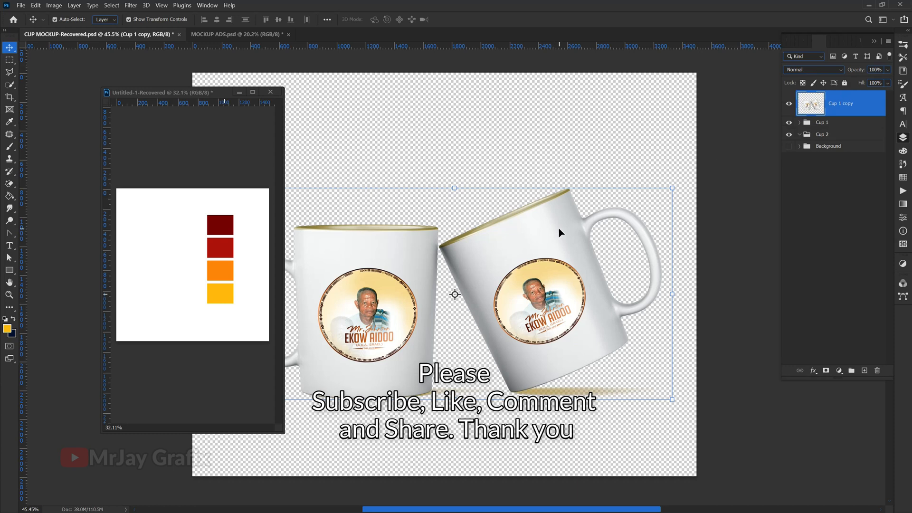
pyautogui.moveTo(564, 222); pyautogui.dragTo(503, 298)
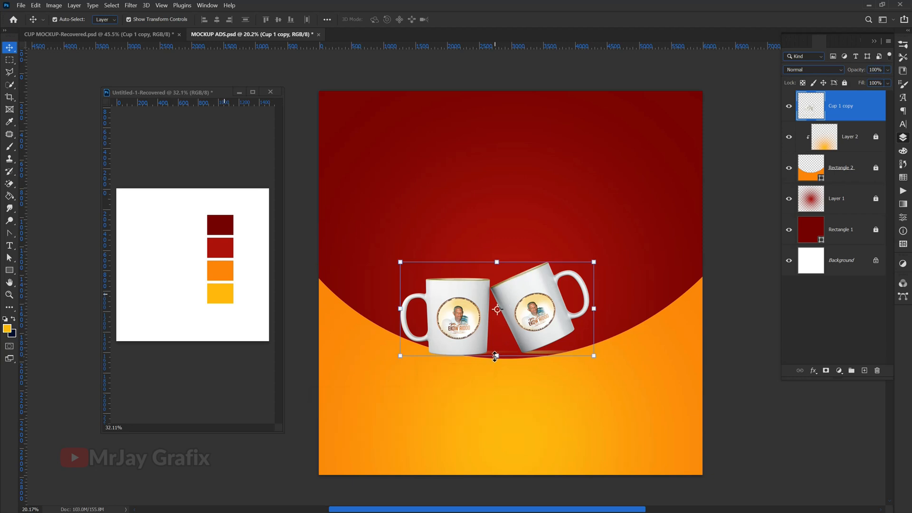
# Enlarge the two mugs proportionally to span most of the canvas width and position them centered over the curved orange edge
pyautogui.moveTo(495, 364); pyautogui.dragTo(498, 481)
pyautogui.moveTo(561, 355); pyautogui.dragTo(563, 317)
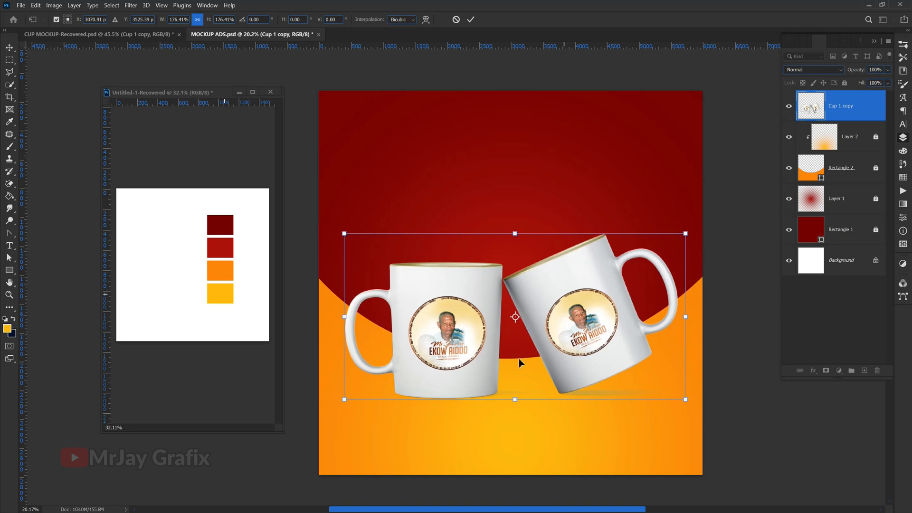
pyautogui.moveTo(513, 401); pyautogui.dragTo(514, 395)
pyautogui.press('Return')
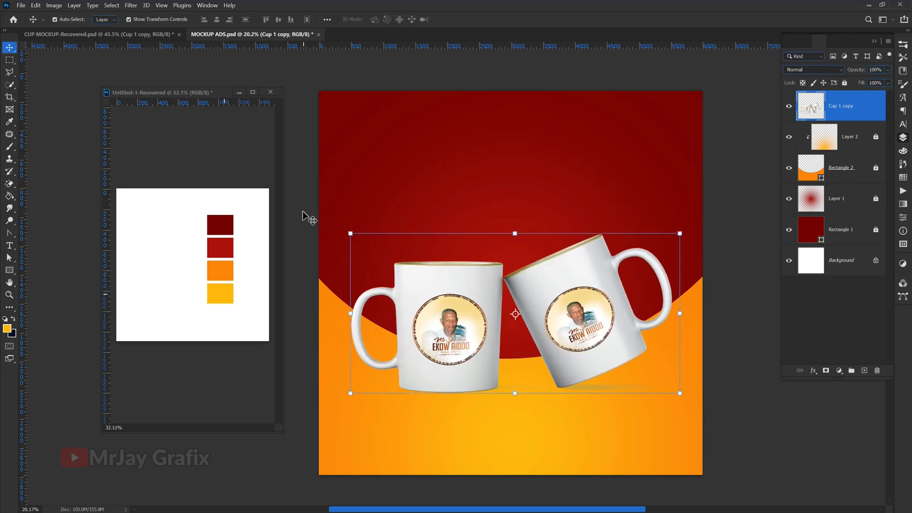
# Keep the floating Untitled-1-Recovered palette document open, dock it as a tab, and return to MOCKUP ADS
pyautogui.click(264, 90)
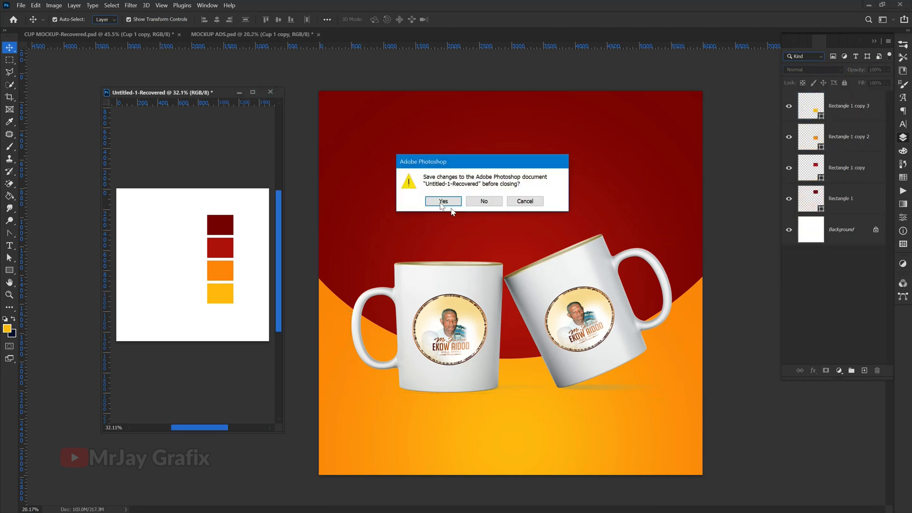
pyautogui.click(525, 201)
pyautogui.moveTo(215, 96); pyautogui.dragTo(243, 34)
pyautogui.click(244, 34)
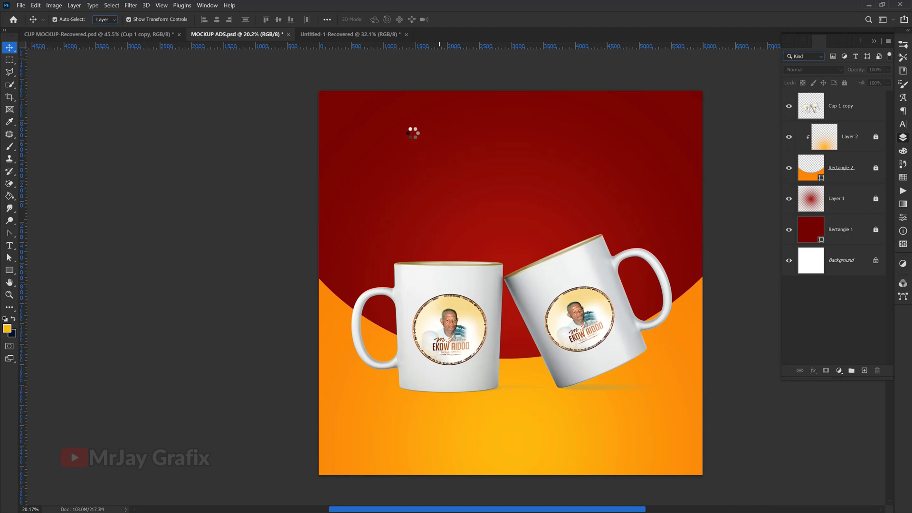
# Set the Type tool's text color to white and save the MOCKUP ADS document
pyautogui.press('t')
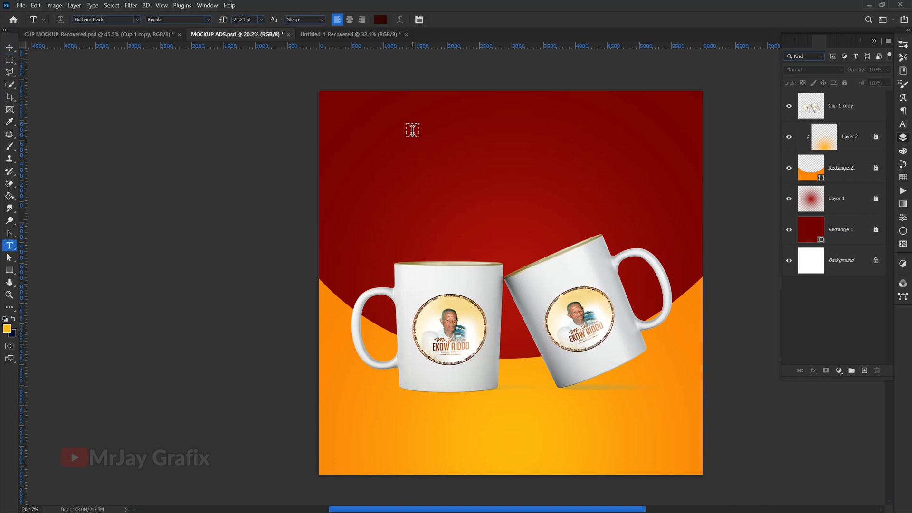
pyautogui.click(379, 20)
pyautogui.click(443, 273)
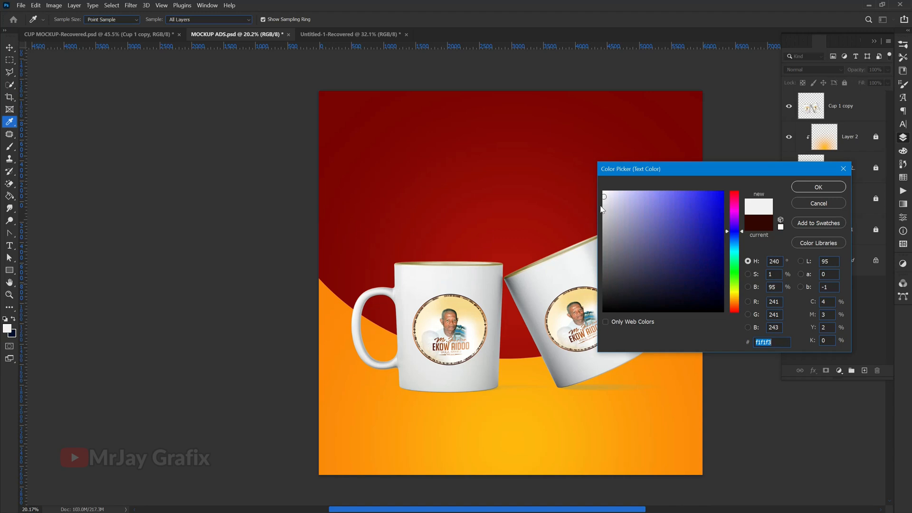
pyautogui.moveTo(612, 196); pyautogui.dragTo(599, 187)
pyautogui.press('Return')
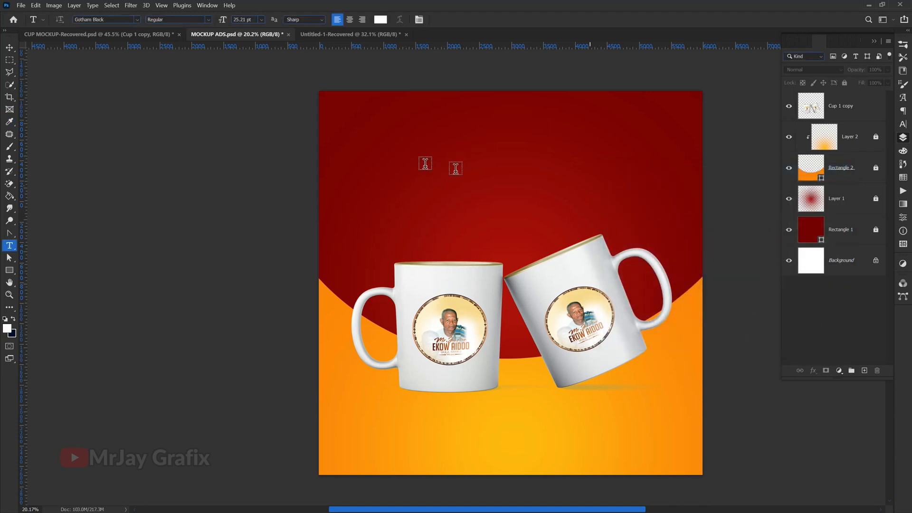
pyautogui.hotkey('ctrl', 's')
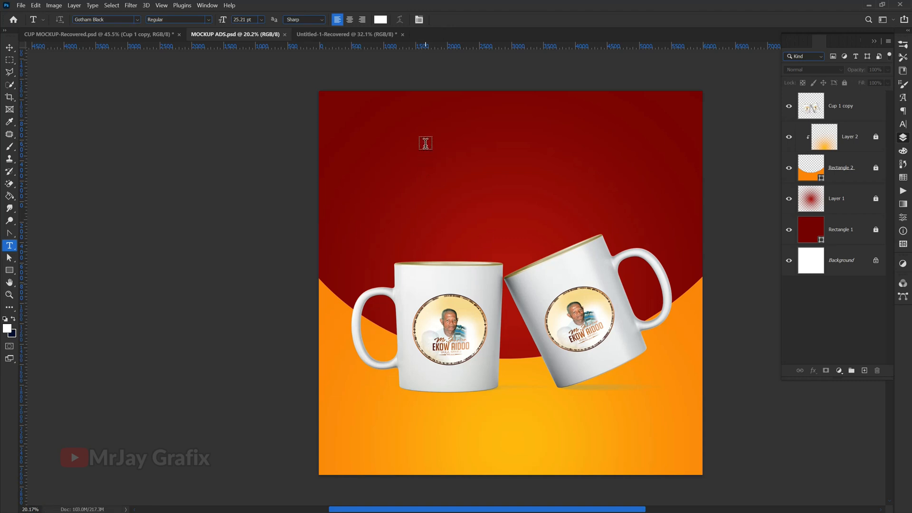
# Add the white headline "MRJAY GRAFIX" in Gotham Black at 133 pt and position it above the mugs
pyautogui.click(425, 144)
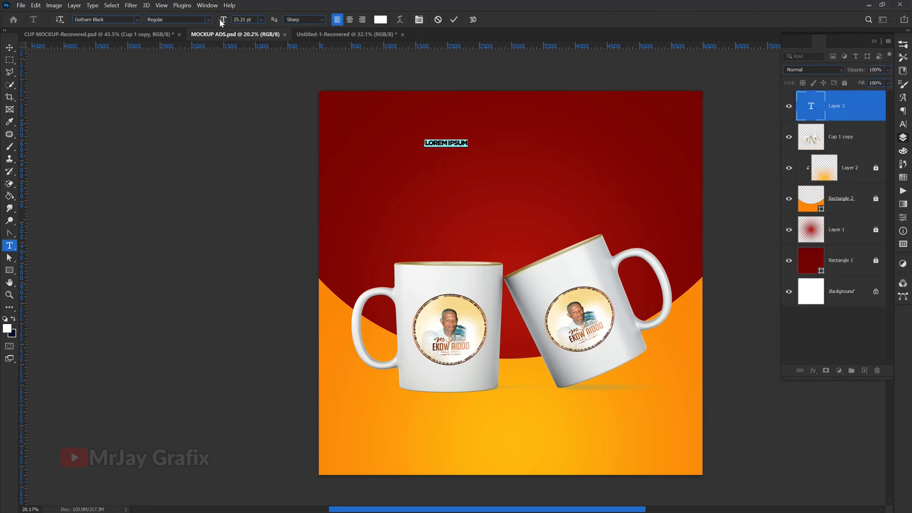
pyautogui.moveTo(221, 23); pyautogui.dragTo(275, 35)
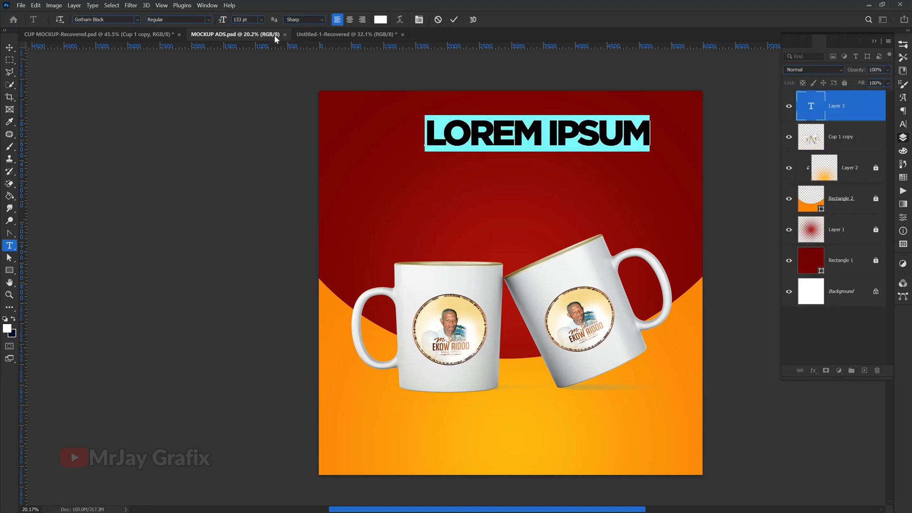
pyautogui.moveTo(414, 169); pyautogui.dragTo(390, 170)
pyautogui.write('MR')
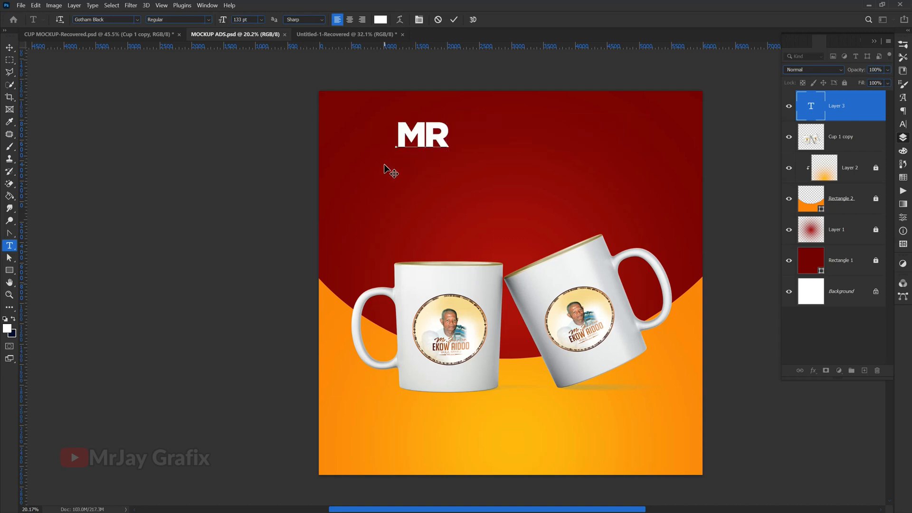
pyautogui.write('JAT')
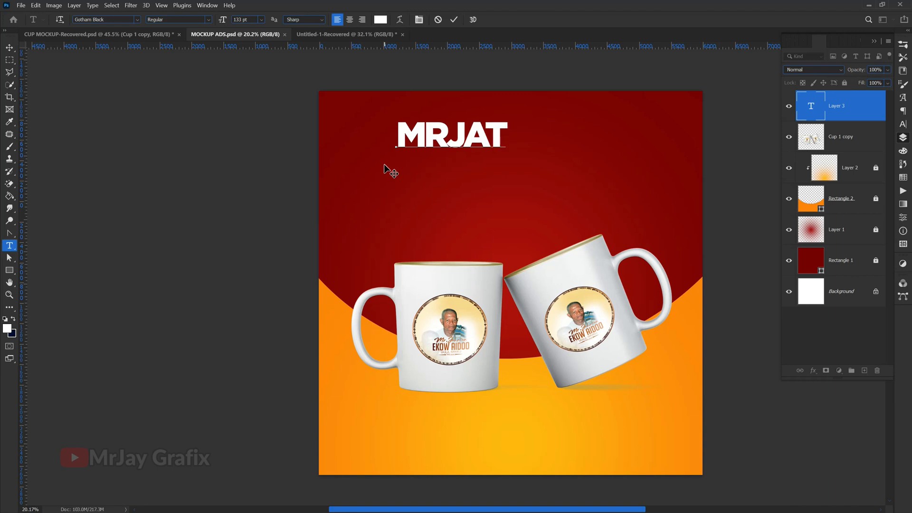
pyautogui.press('BackSpace')
pyautogui.write('Y GRAF')
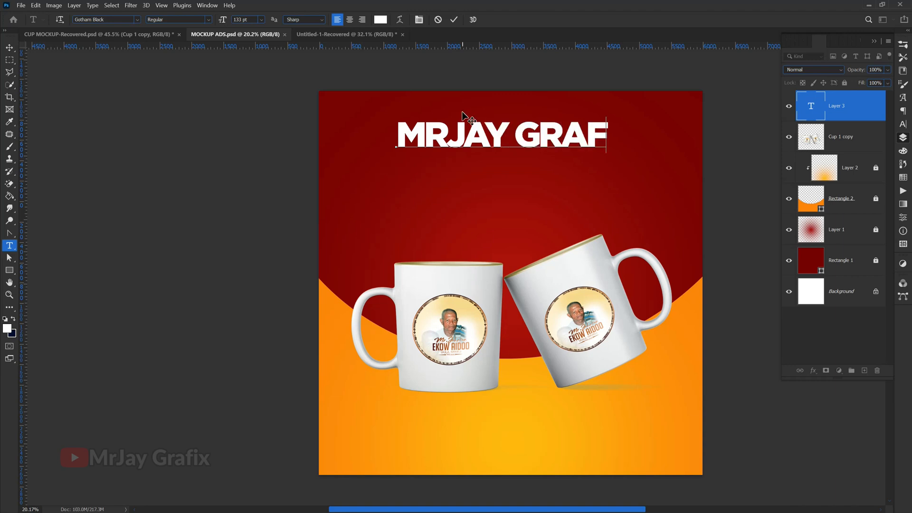
pyautogui.write('IX')
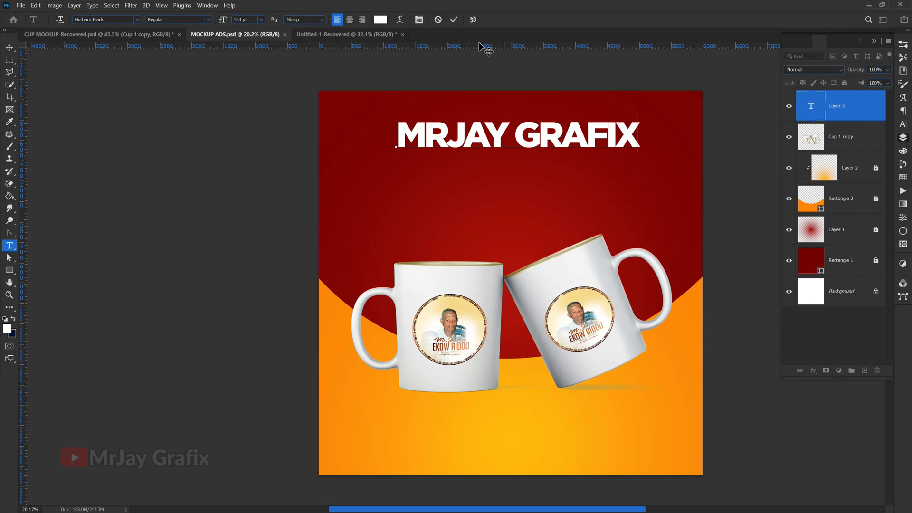
pyautogui.click(453, 20)
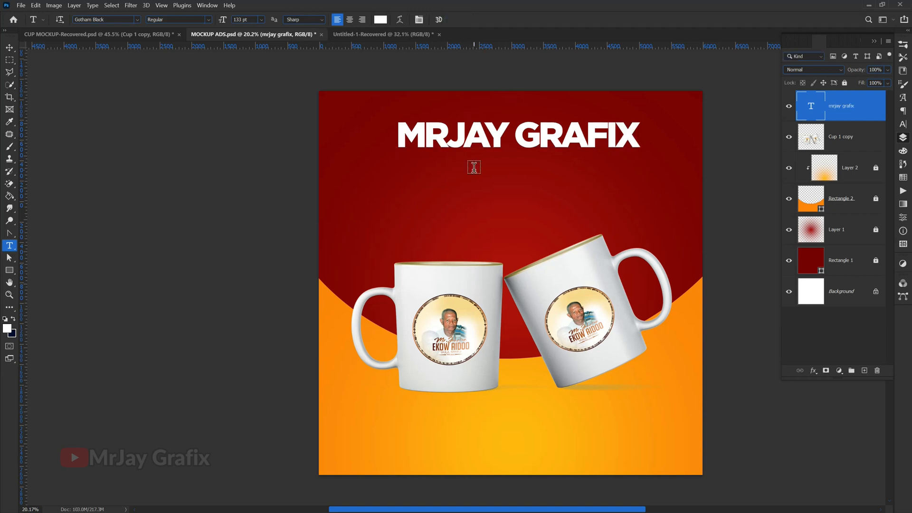
pyautogui.press('v')
pyautogui.moveTo(472, 140)
pyautogui.mouseDown()
pyautogui.moveTo(464, 163)
pyautogui.moveTo(471, 147)
pyautogui.moveTo(468, 154)
pyautogui.mouseUp()
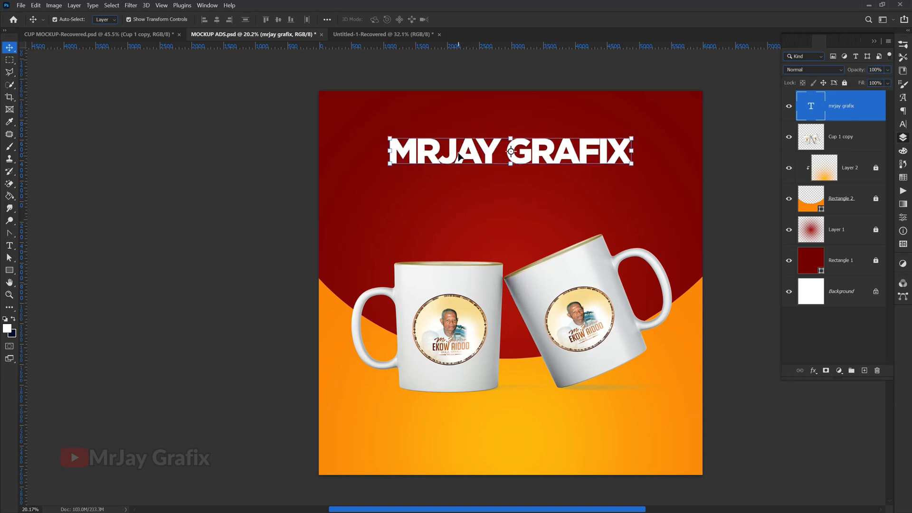
# Change the MRJAY GRAFIX headline's font to Capture it Regular
pyautogui.doubleClick(458, 151)
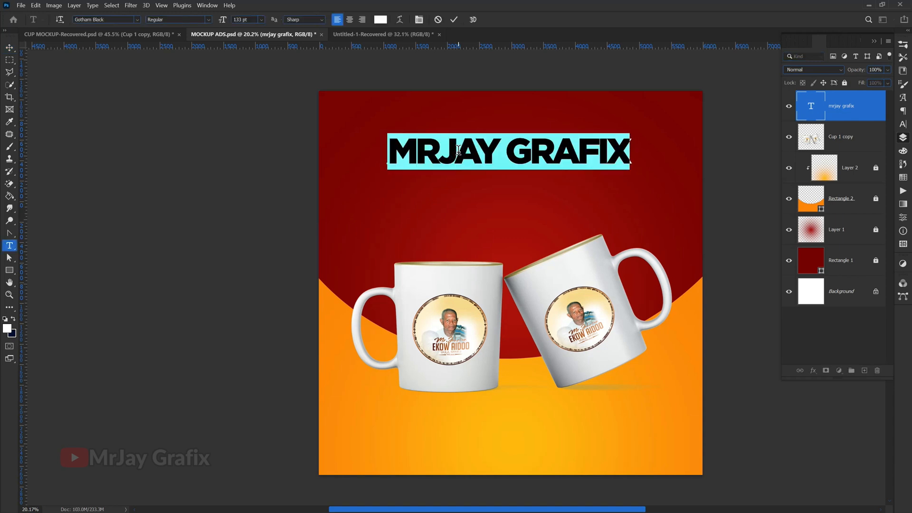
pyautogui.click(114, 19)
pyautogui.write('cap')
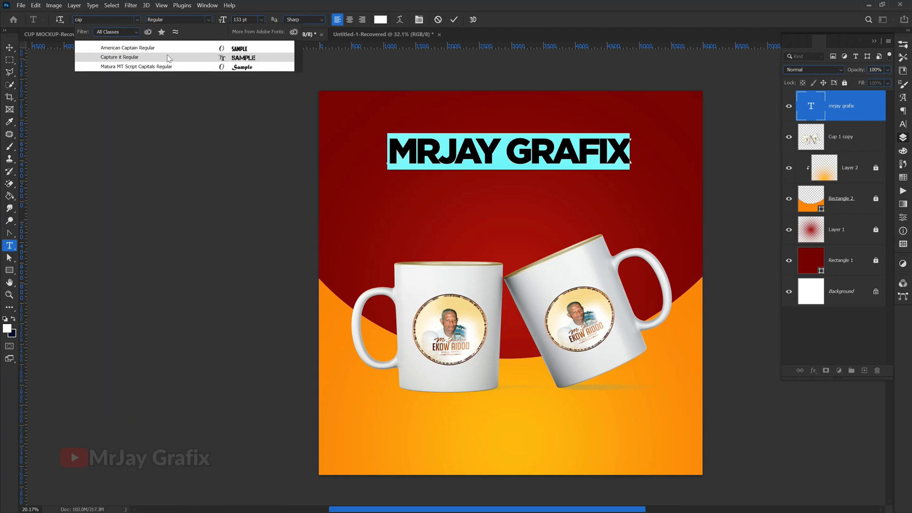
pyautogui.click(168, 57)
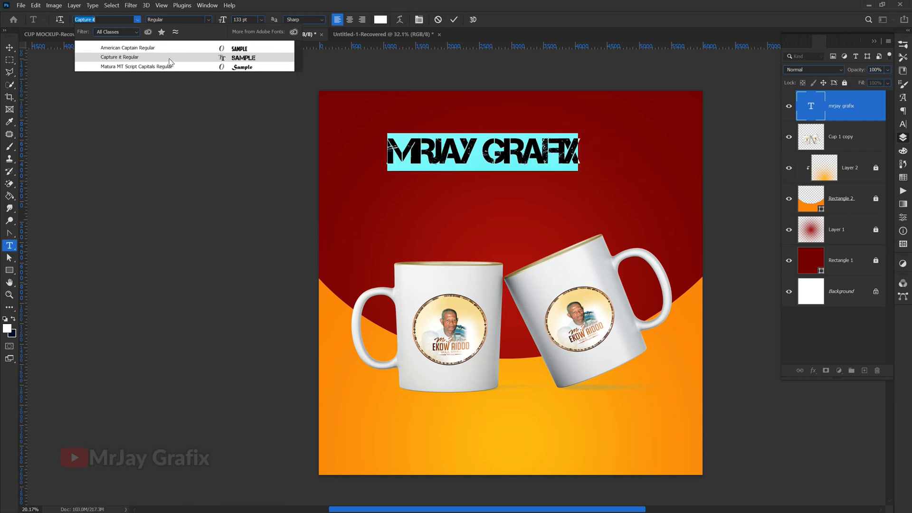
pyautogui.click(170, 58)
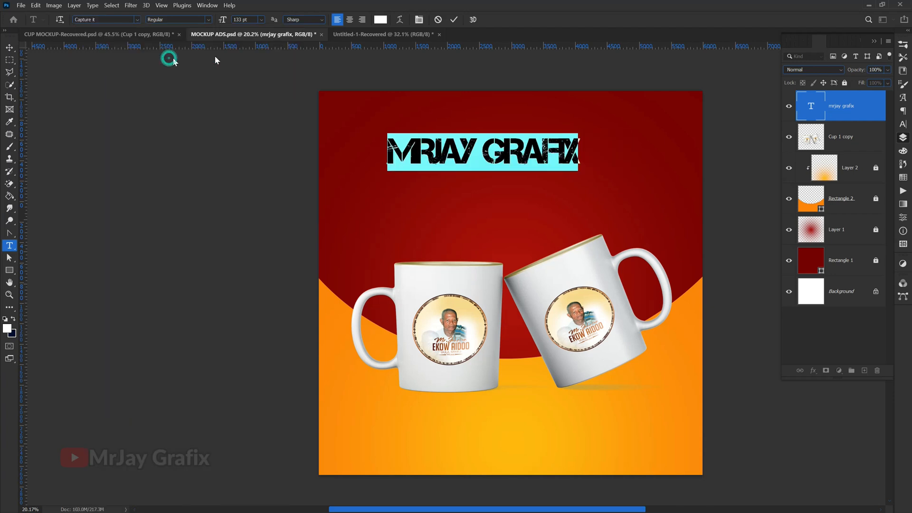
pyautogui.click(453, 19)
# Enlarge the MRJAY GRAFIX headline proportionally to about 138% and center it above the mugs
pyautogui.press('v')
pyautogui.moveTo(419, 151); pyautogui.dragTo(456, 133)
pyautogui.moveTo(507, 157); pyautogui.dragTo(505, 182)
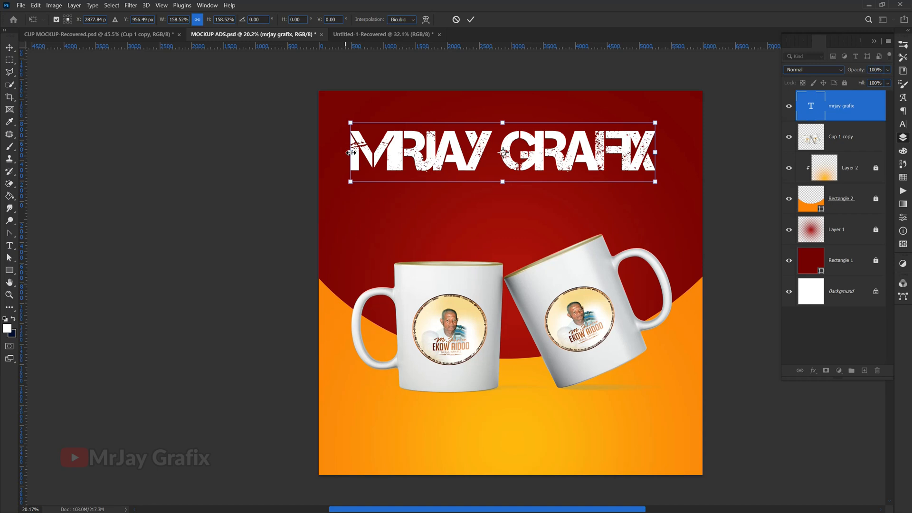
pyautogui.moveTo(350, 152); pyautogui.dragTo(391, 152)
pyautogui.press('Return')
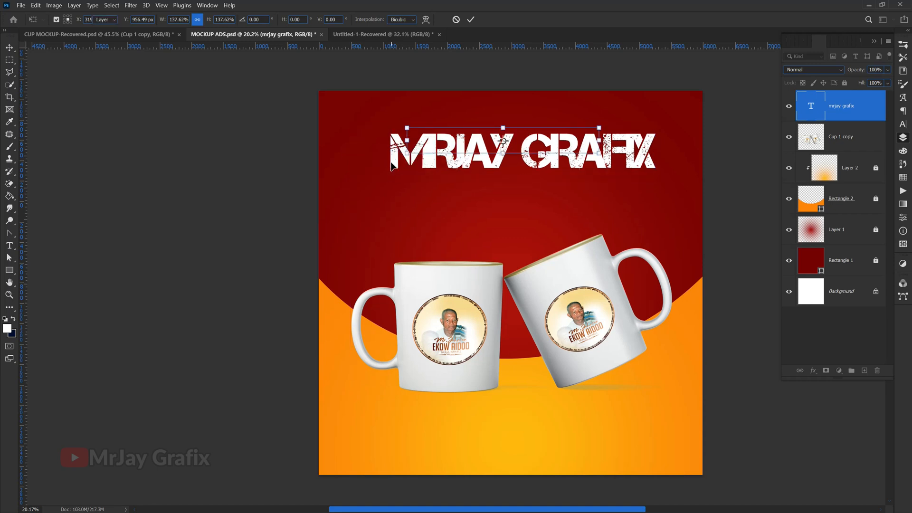
pyautogui.moveTo(445, 159); pyautogui.dragTo(439, 157)
pyautogui.click(116, 152)
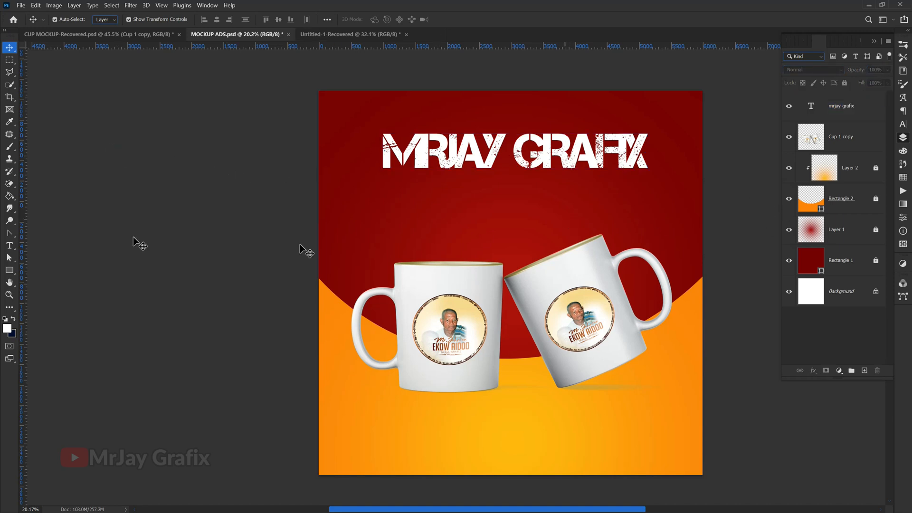
# Set the Custom Shape tool to the diagonal-stripe tile from the all shapes collection
pyautogui.click(9, 275)
pyautogui.click(48, 321)
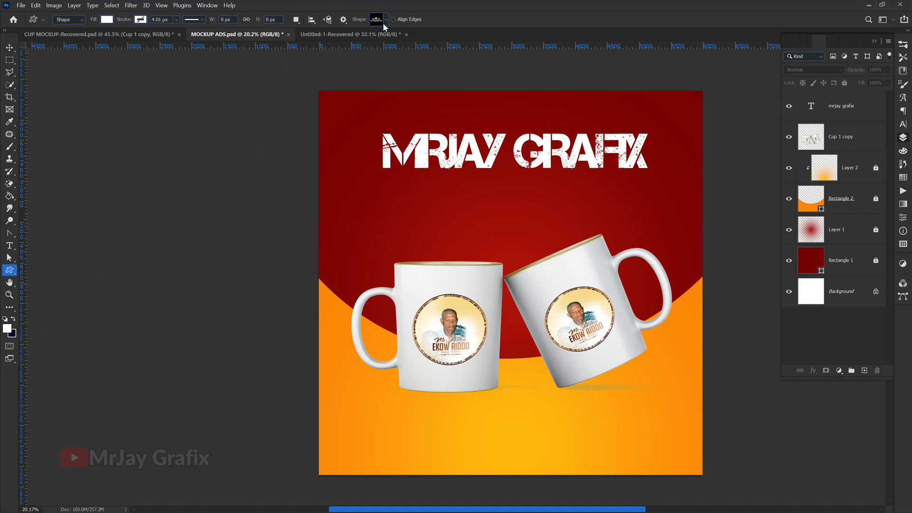
pyautogui.click(384, 21)
pyautogui.click(232, 95)
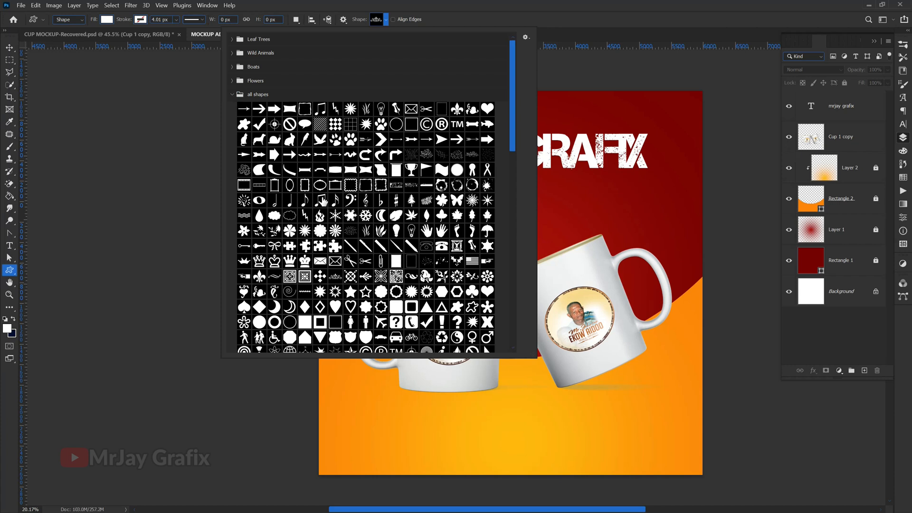
pyautogui.scroll(-2, 310, 240)
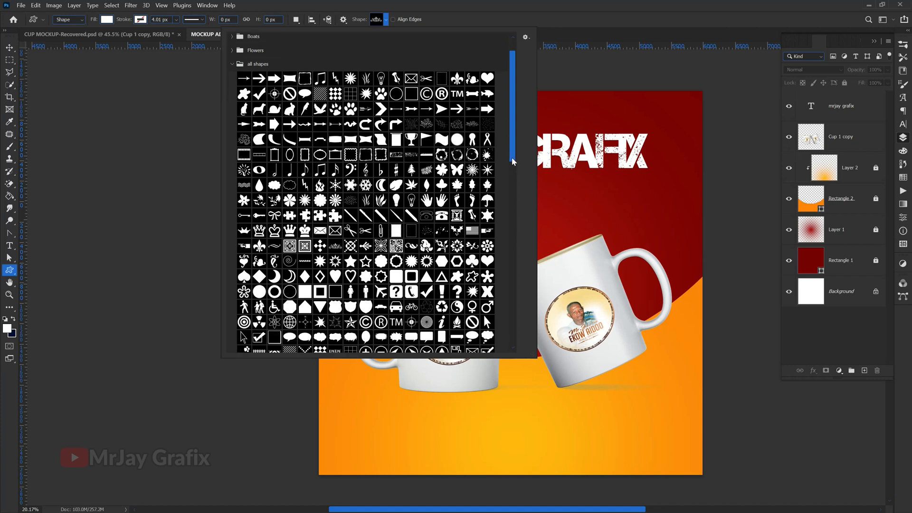
pyautogui.moveTo(512, 159); pyautogui.dragTo(511, 188)
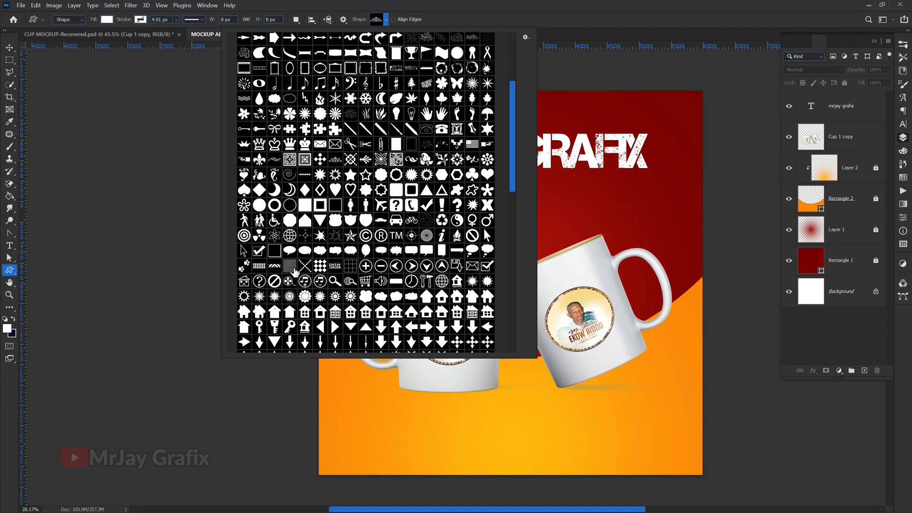
pyautogui.click(292, 266)
pyautogui.press('Return')
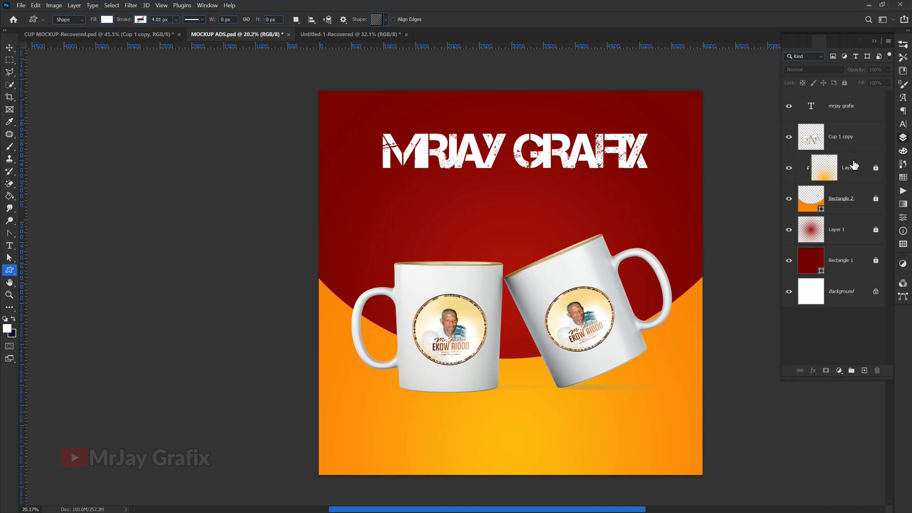
# Draw a white striped tile about 1015 px square in the canvas's upper-left corner, above Cup 1 copy, and shrink it to roughly two thirds
pyautogui.click(852, 146)
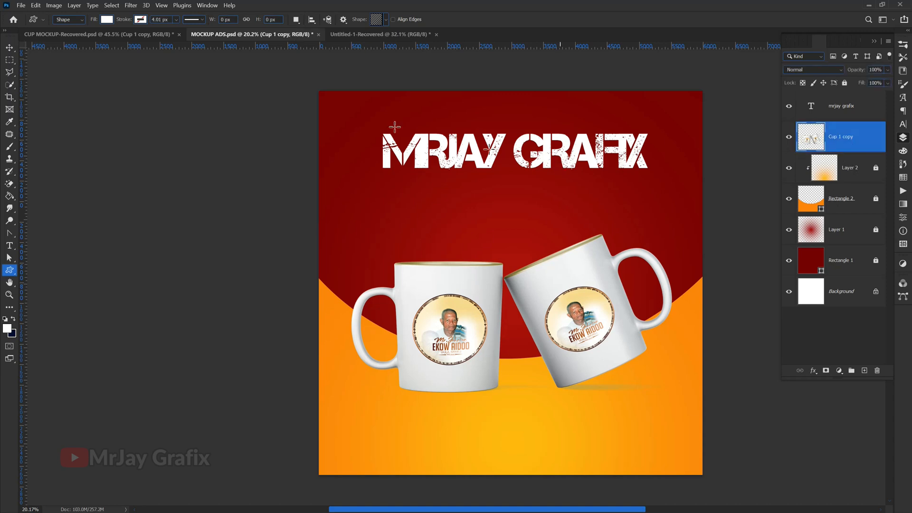
pyautogui.moveTo(319, 97); pyautogui.dragTo(387, 161)
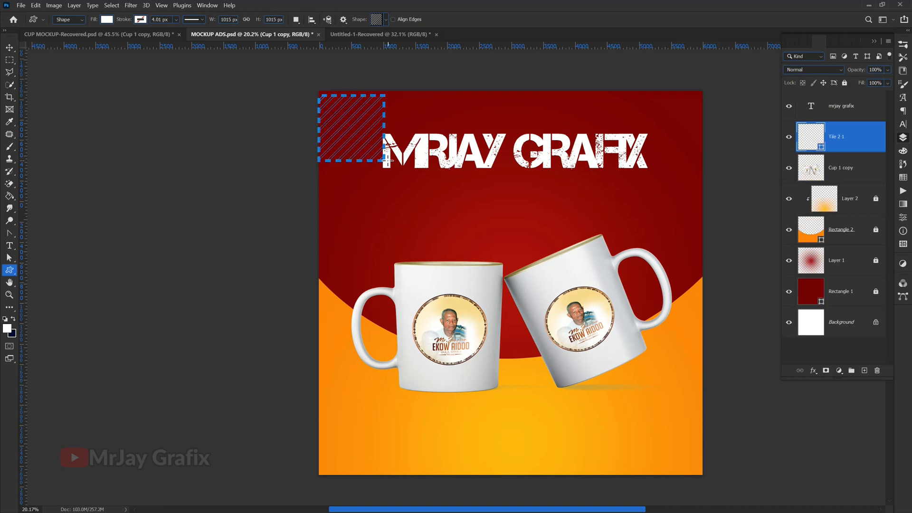
pyautogui.press('v')
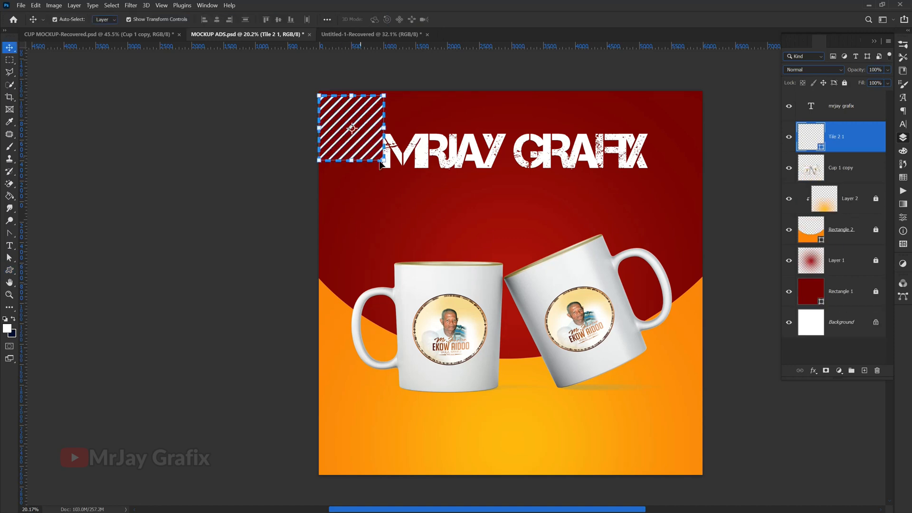
pyautogui.moveTo(385, 161); pyautogui.dragTo(362, 138)
pyautogui.press('Return')
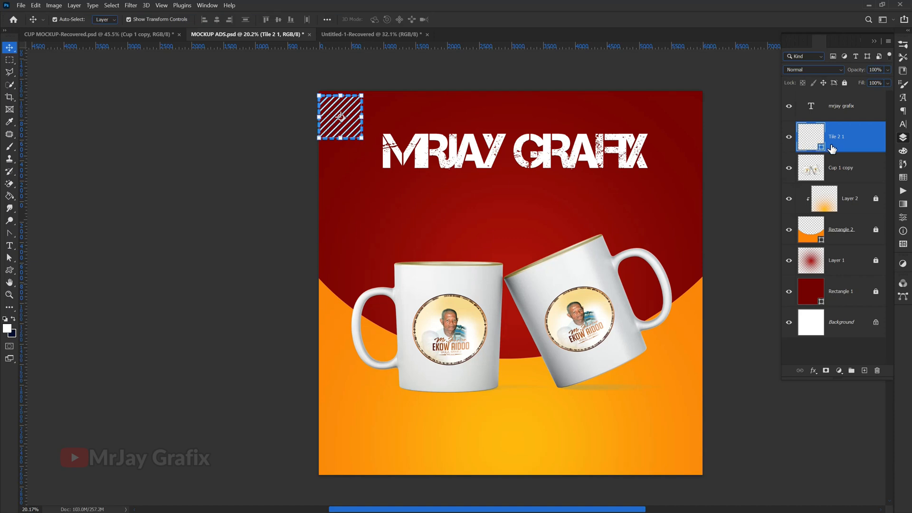
# Place the striped tile layer directly below Cup 1 copy and set its fill to 40%
pyautogui.moveTo(831, 151); pyautogui.dragTo(817, 179)
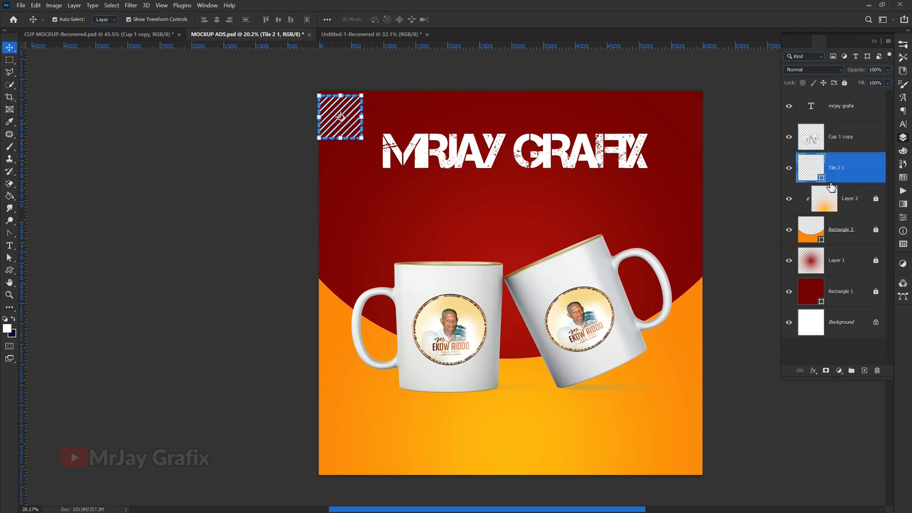
pyautogui.moveTo(862, 84); pyautogui.dragTo(841, 90)
pyautogui.click(240, 122)
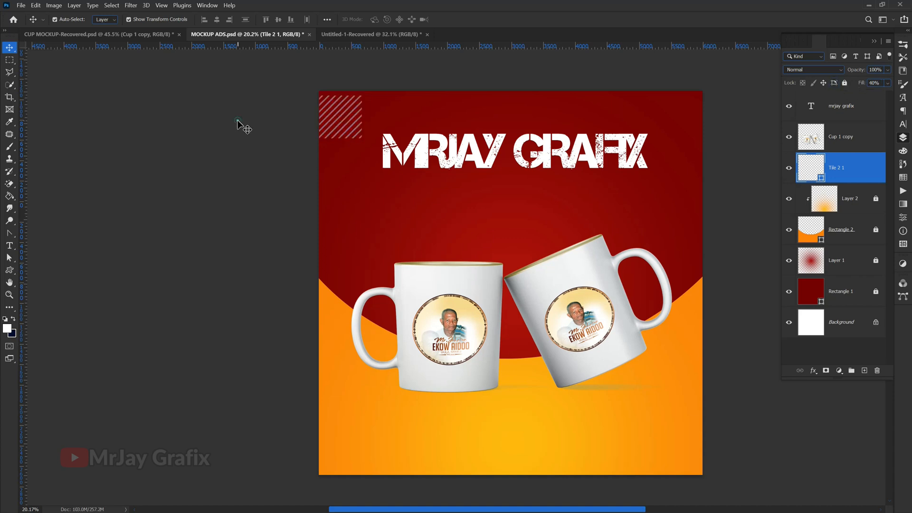
# Move the striped tile down the canvas's left edge to just below headline level, partly past the edge
pyautogui.click(333, 115)
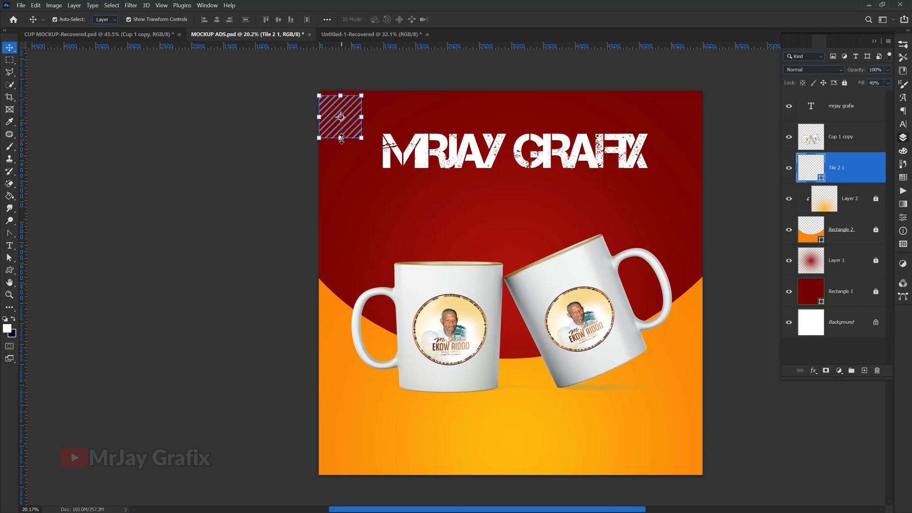
pyautogui.moveTo(335, 131); pyautogui.dragTo(320, 209)
pyautogui.click(240, 152)
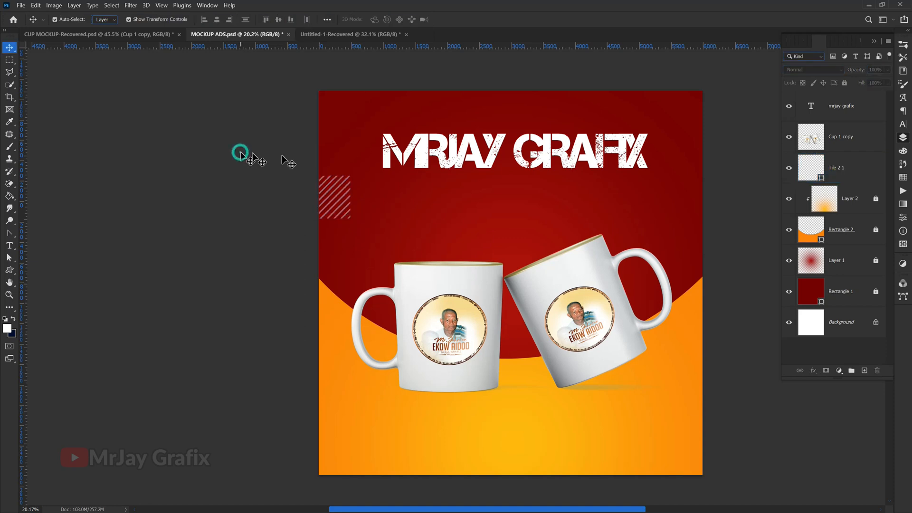
# Scale the MRJAY GRAFIX headline down proportionally about its center and set it slightly lower above the mugs
pyautogui.click(430, 154)
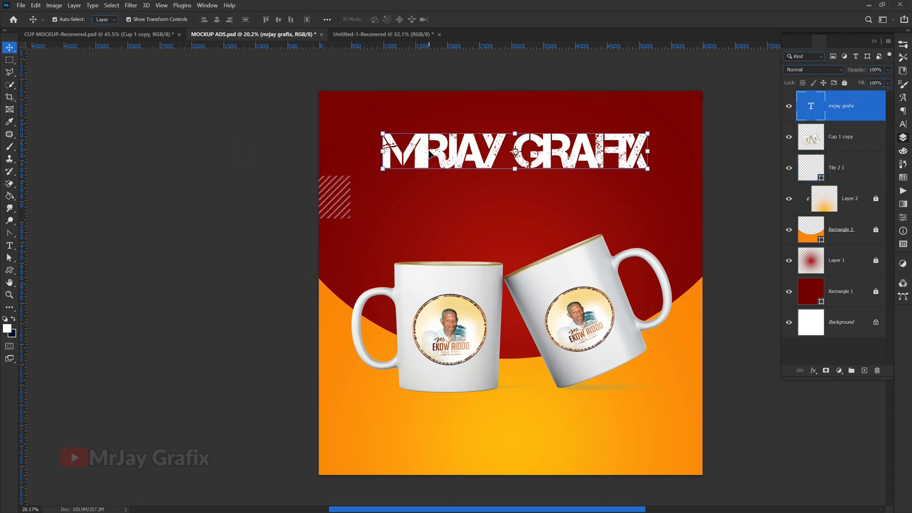
pyautogui.hotkey('ctrl', 't')
pyautogui.moveTo(383, 152); pyautogui.dragTo(448, 161)
pyautogui.press('Return')
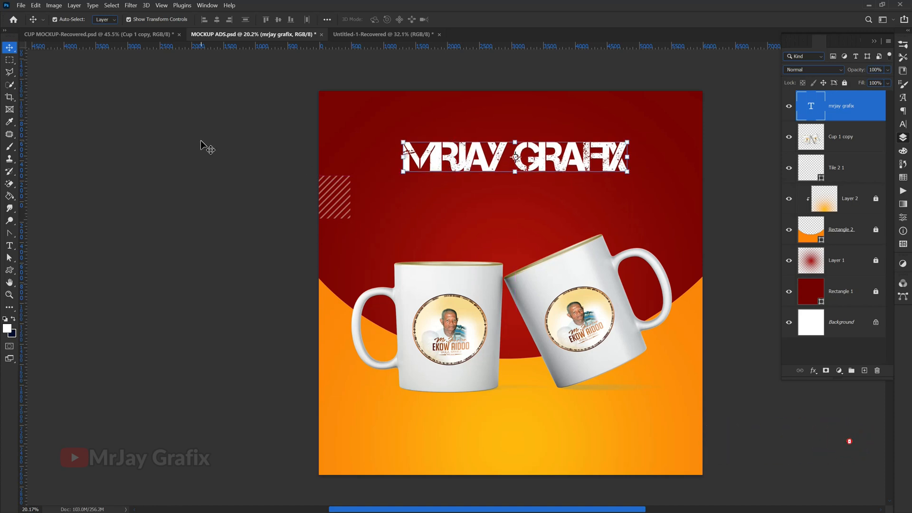
pyautogui.click(201, 143)
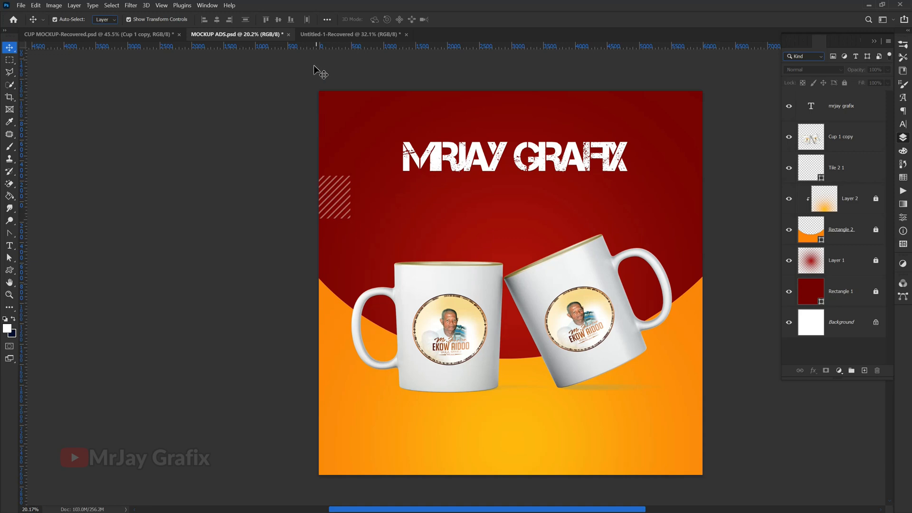
# Duplicate the MRJAY GRAFIX headline directly below itself and set the copy's font size to 58 pt
pyautogui.click(440, 168)
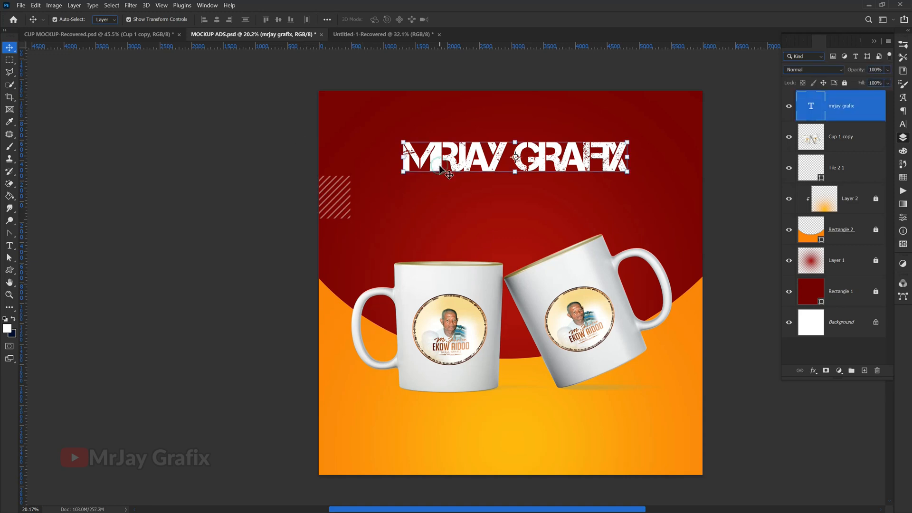
pyautogui.moveTo(437, 164); pyautogui.dragTo(440, 203)
pyautogui.doubleClick(440, 204)
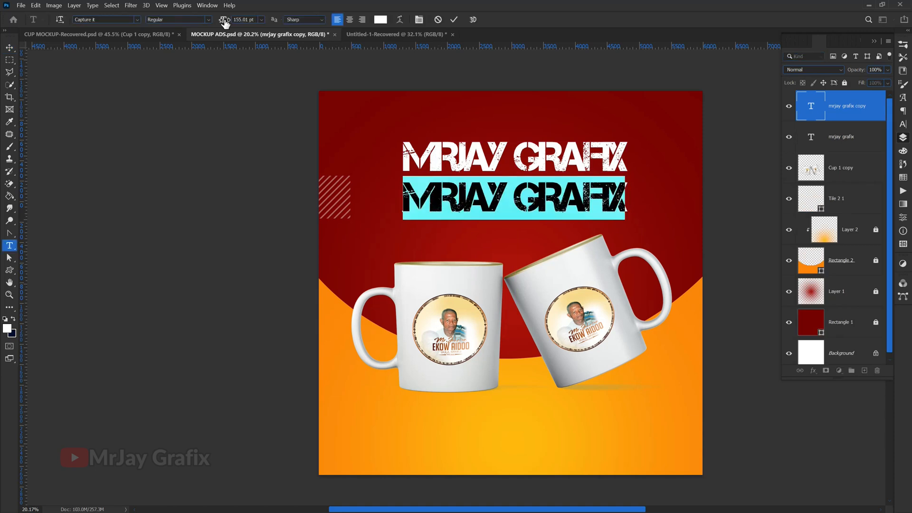
pyautogui.moveTo(224, 22); pyautogui.dragTo(220, 61)
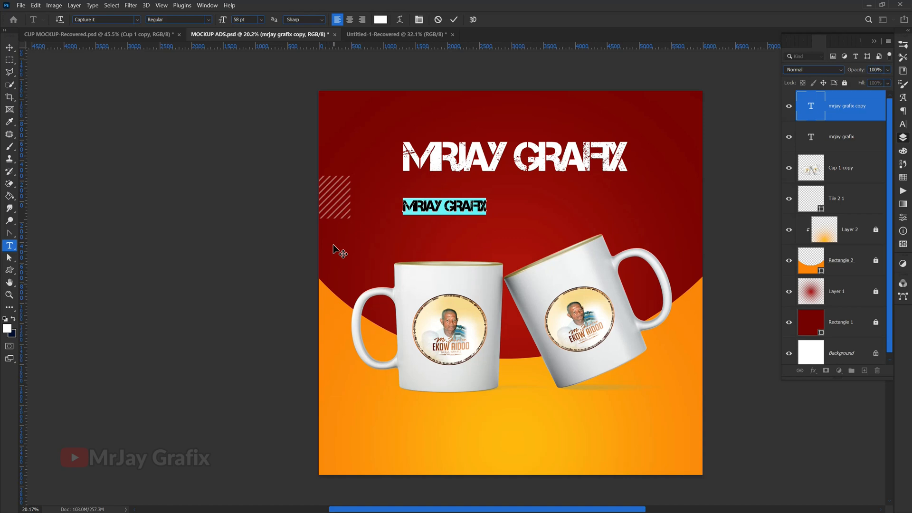
# Replace the copied headline's text with WHERE DESIGNS COME TO LIFE and set it in Gotham Book
pyautogui.write('WHERE')
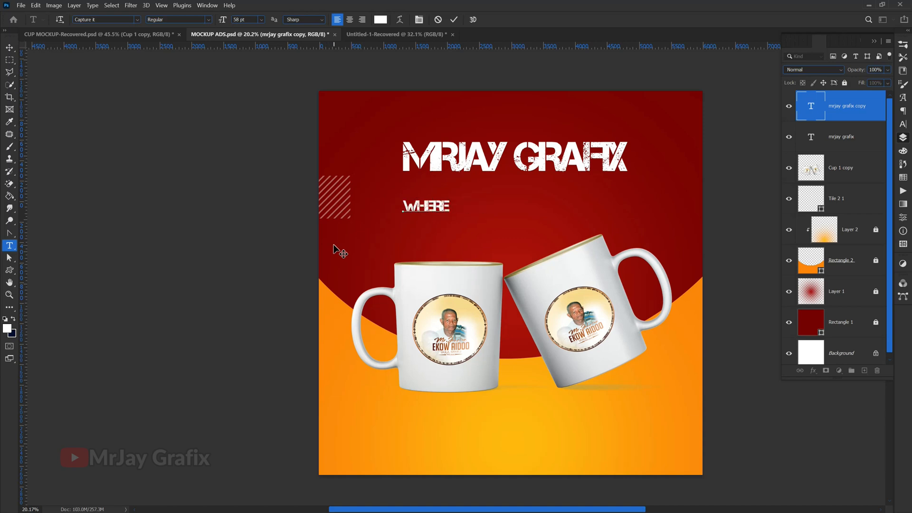
pyautogui.write(' DESIGNS COME T')
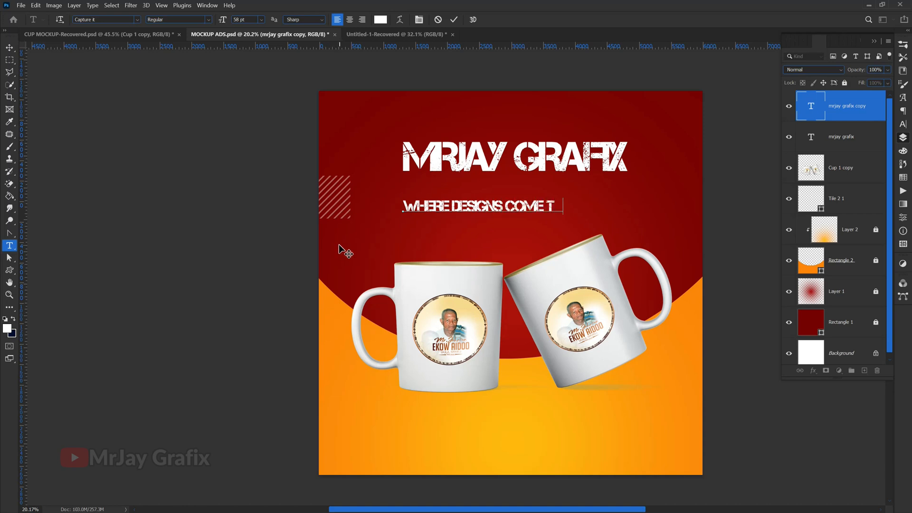
pyautogui.write('O LIFE')
pyautogui.click(402, 205)
pyautogui.moveTo(402, 204); pyautogui.dragTo(599, 206)
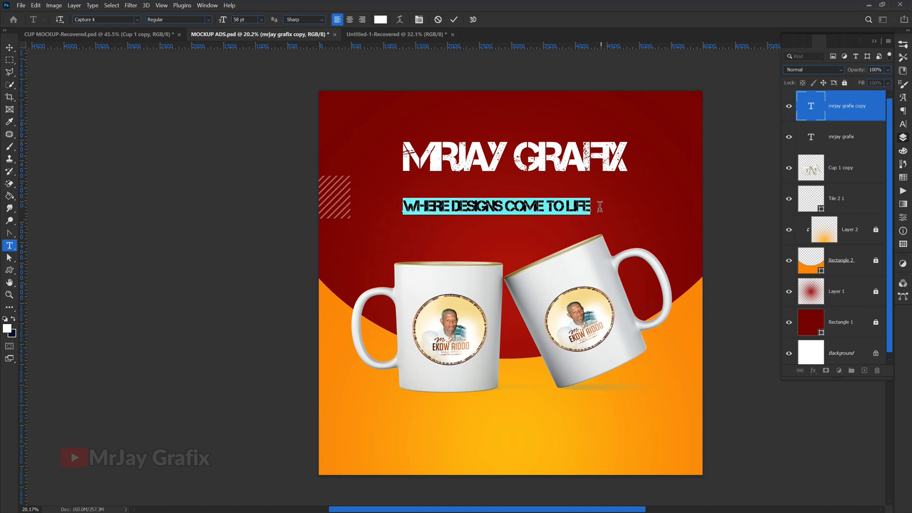
pyautogui.click(118, 19)
pyautogui.write('gotha')
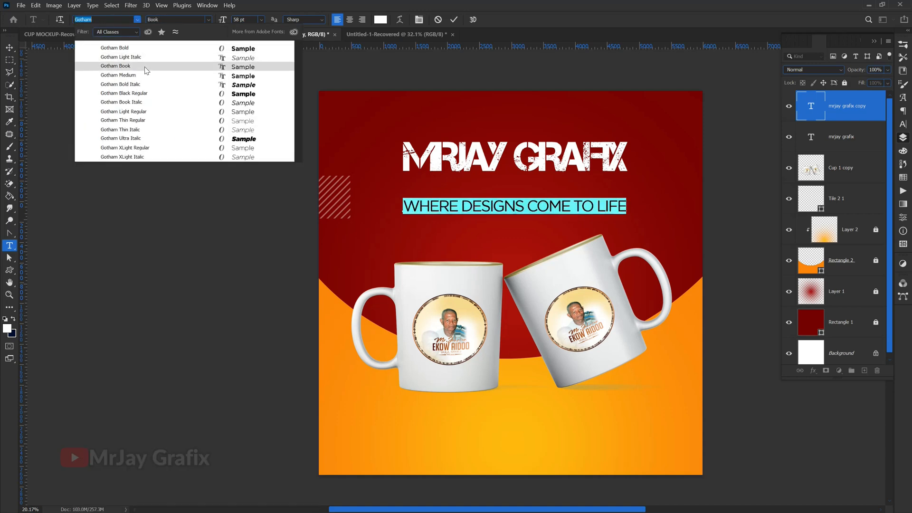
pyautogui.click(145, 67)
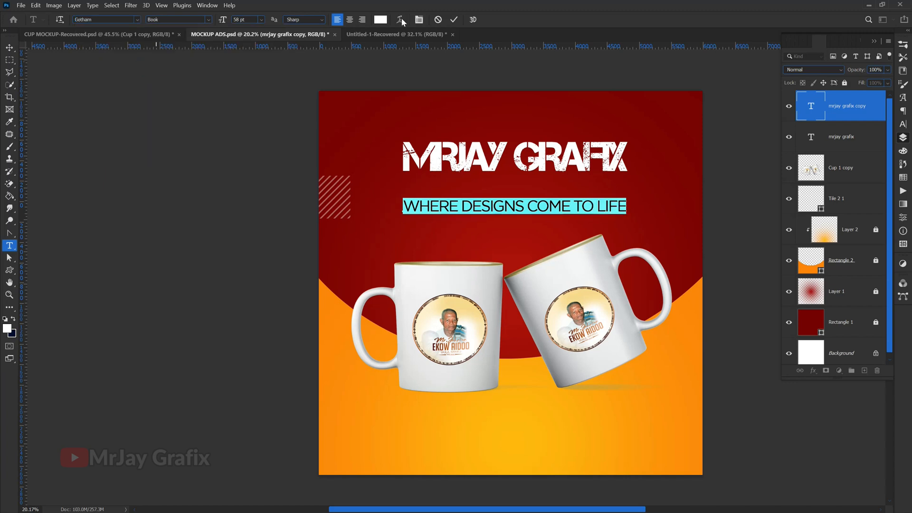
pyautogui.click(452, 20)
# Move the tagline up close beneath the headline and scale it down about its center to slightly narrower than the headline
pyautogui.press('v')
pyautogui.moveTo(494, 204); pyautogui.dragTo(488, 181)
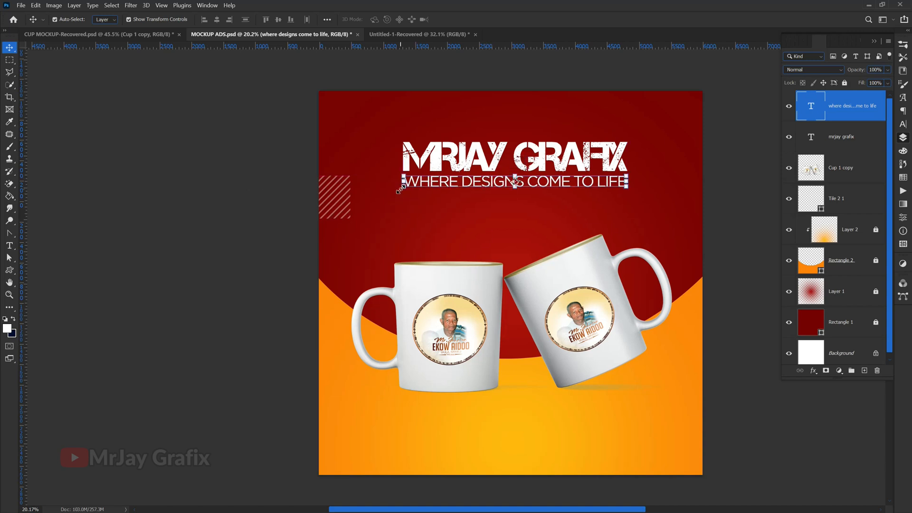
pyautogui.moveTo(401, 190); pyautogui.dragTo(432, 186)
pyautogui.press('Return')
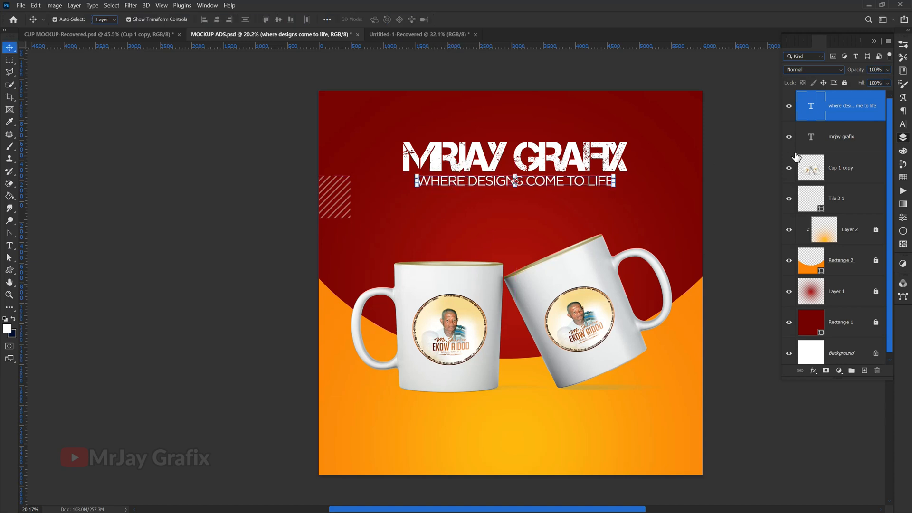
# Change the tagline's font weight to Medium and nudge it slightly closer to the headline
pyautogui.click(902, 125)
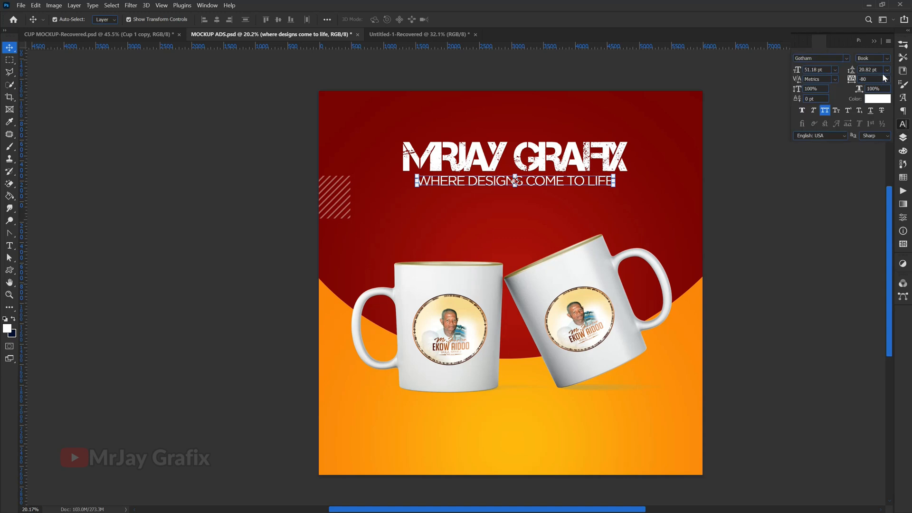
pyautogui.click(885, 58)
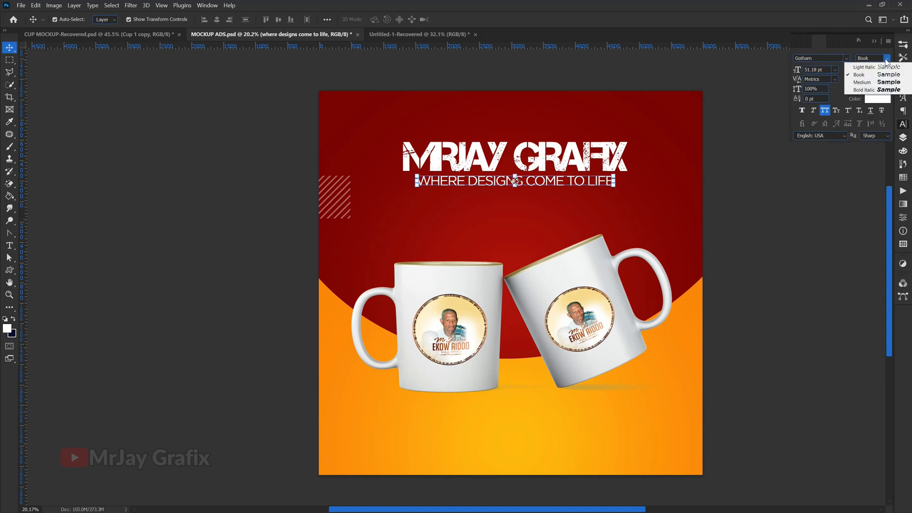
pyautogui.click(869, 83)
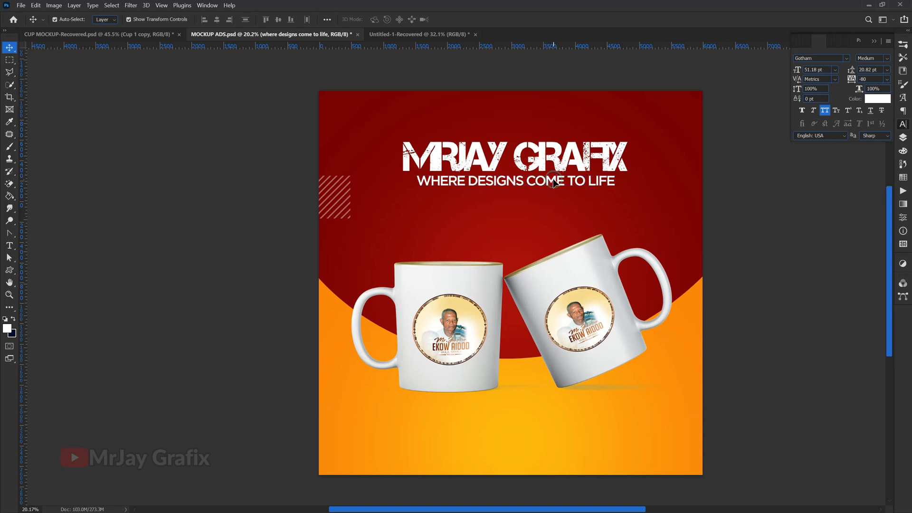
pyautogui.hotkey('shift', 'Up')
pyautogui.hotkey('shift', 'Up')
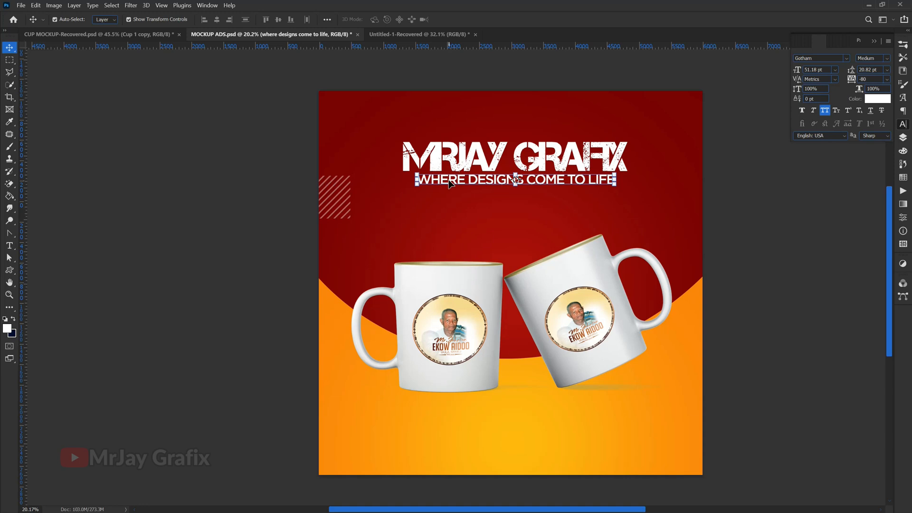
# Move the tagline down onto the orange area below the mugs and color it near-black, hex 0a0505
pyautogui.moveTo(449, 183); pyautogui.dragTo(444, 424)
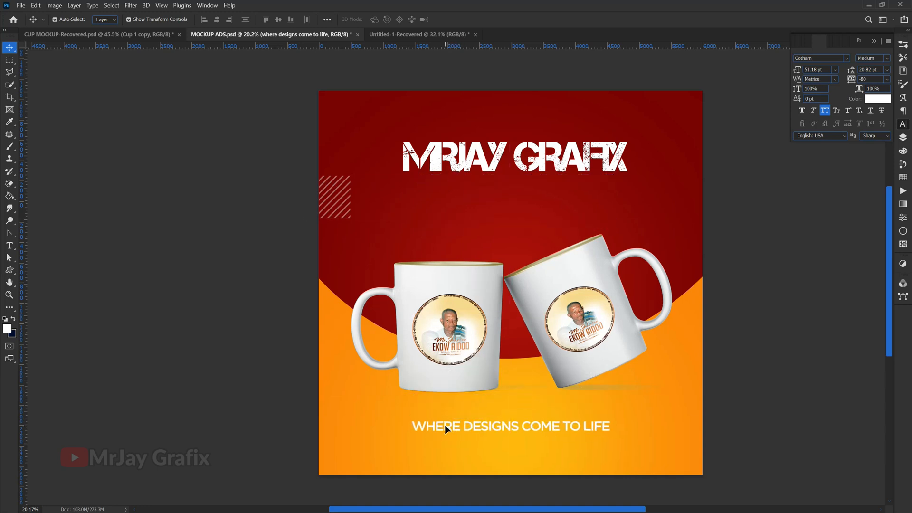
pyautogui.click(876, 99)
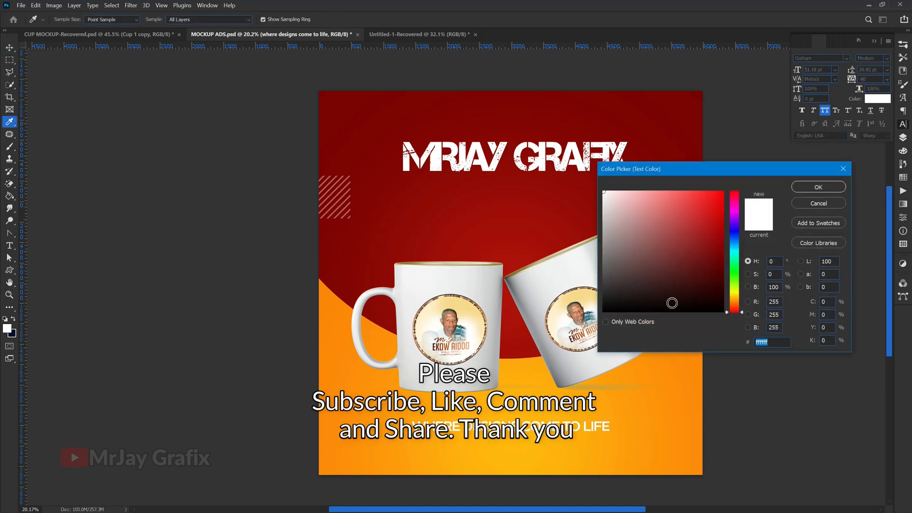
pyautogui.click(717, 288)
pyautogui.moveTo(718, 288); pyautogui.dragTo(659, 307)
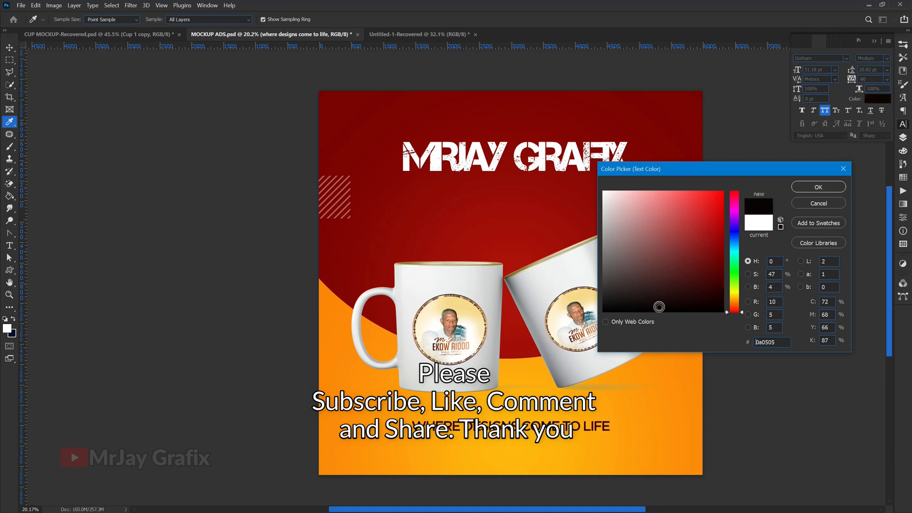
pyautogui.press('Return')
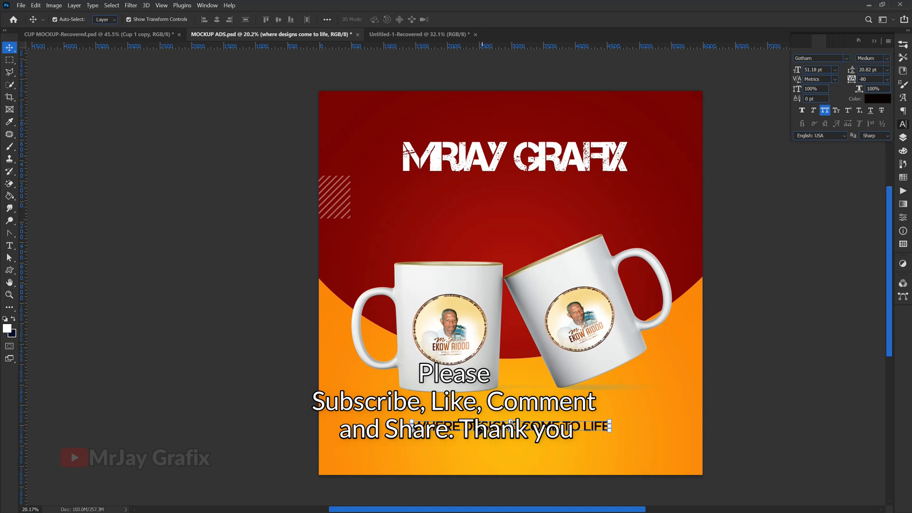
# Replace the tagline's text with CALL/WHATSAPP US and two slash-separated phone numbers on a second line, shifting the text slightly toward the flyer's center
pyautogui.doubleClick(481, 427)
pyautogui.press('BackSpace')
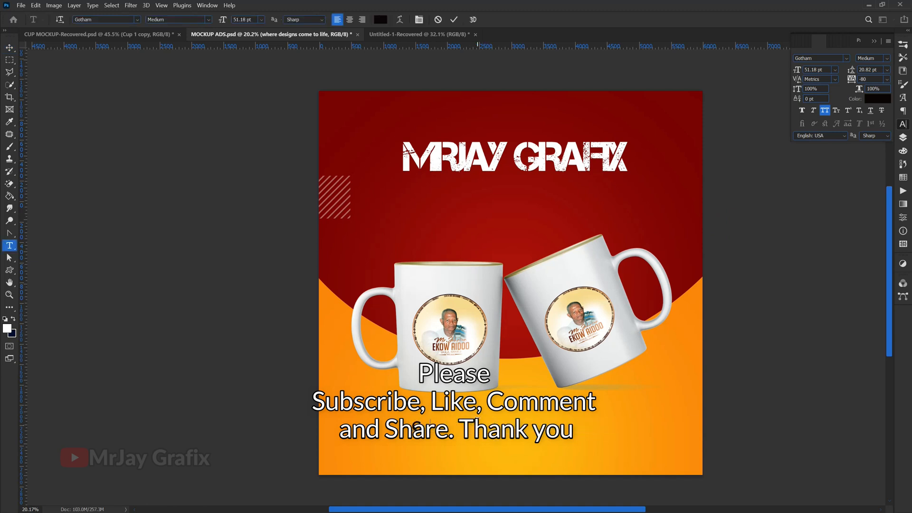
pyautogui.write('WHA')
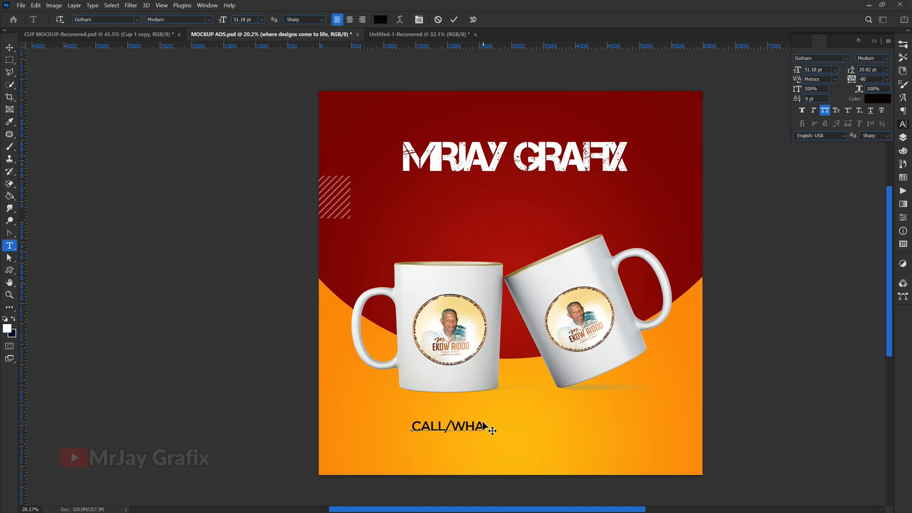
pyautogui.write('TSAPP')
pyautogui.moveTo(427, 449); pyautogui.dragTo(460, 446)
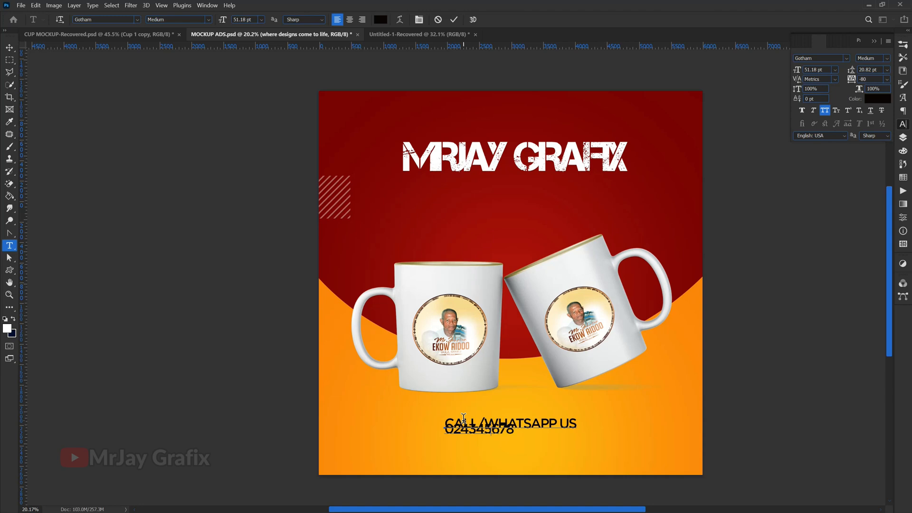
pyautogui.press('BackSpace')
pyautogui.press('BackSpace')
pyautogui.press('BackSpace')
pyautogui.press('BackSpace')
pyautogui.press('BackSpace')
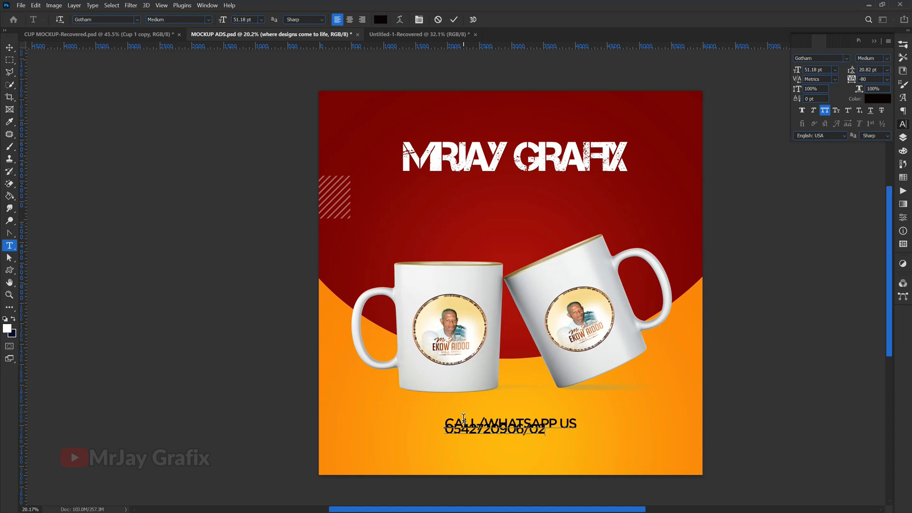
pyautogui.write('65688')
# Set the contact text's leading to 44 pt, center-align both lines and shift the block back beneath the mugs
pyautogui.hotkey('ctrl', 'a')
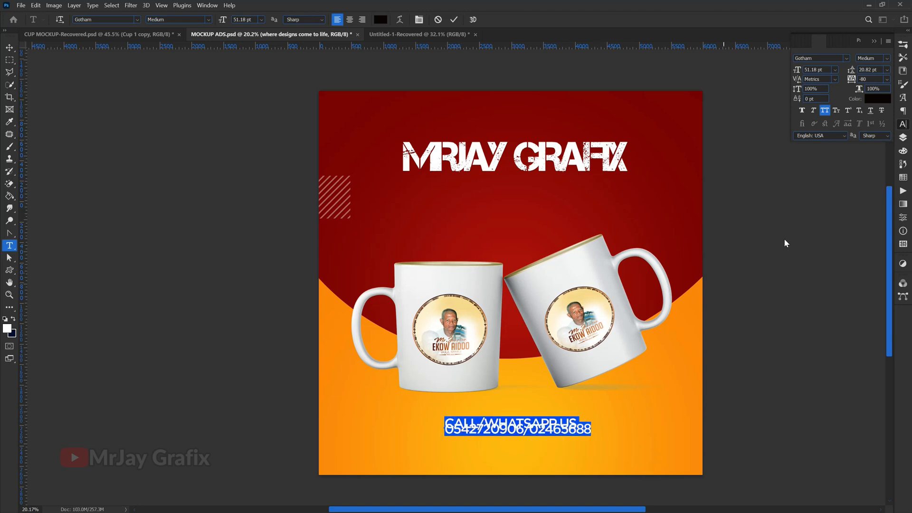
pyautogui.moveTo(851, 71); pyautogui.dragTo(862, 86)
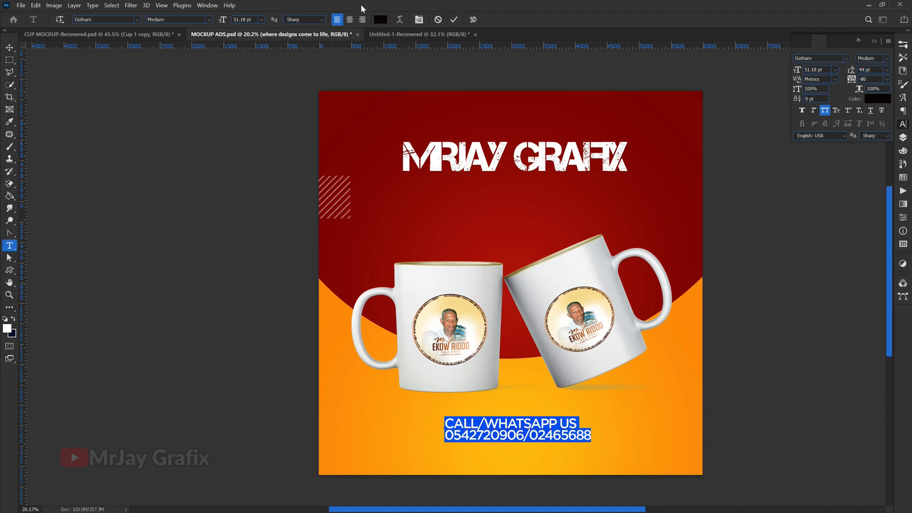
pyautogui.click(350, 20)
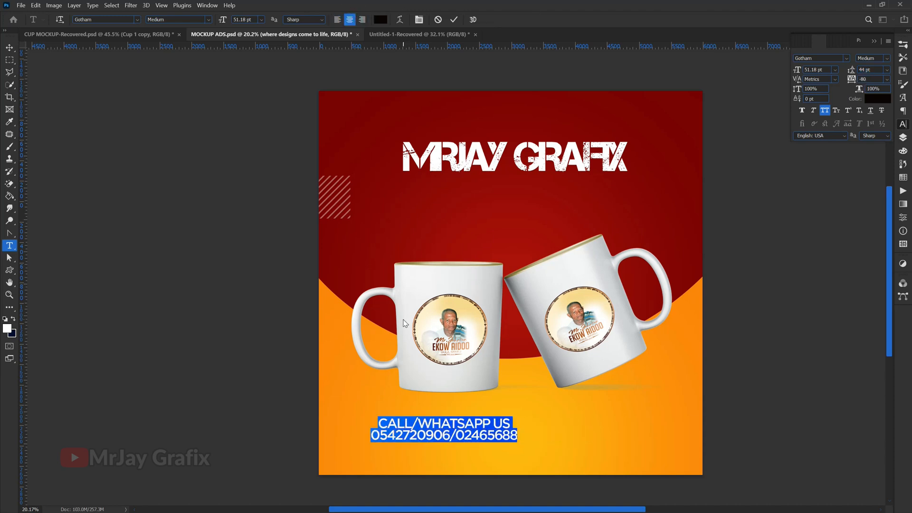
pyautogui.moveTo(350, 393); pyautogui.dragTo(408, 394)
# Set only the phone number line of the contact text in Gotham Black Regular
pyautogui.click(425, 433)
pyautogui.moveTo(426, 434); pyautogui.dragTo(617, 436)
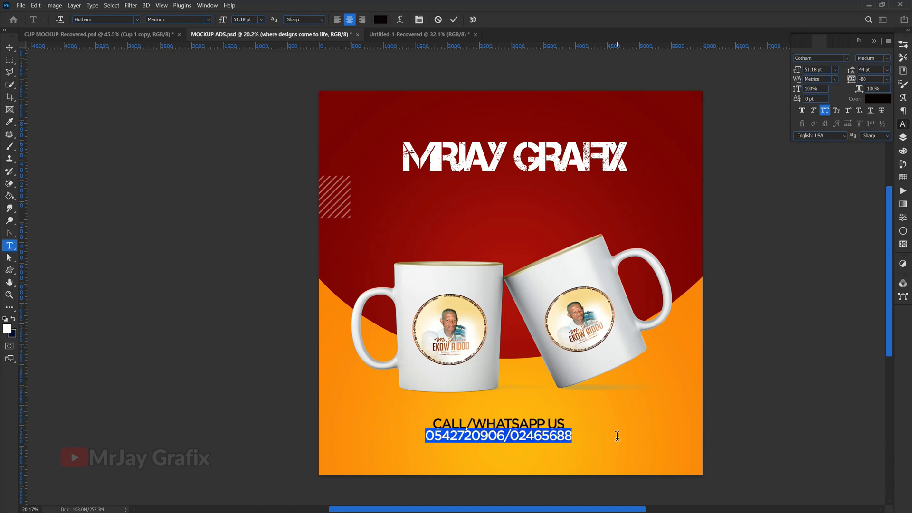
pyautogui.click(100, 20)
pyautogui.write('goth')
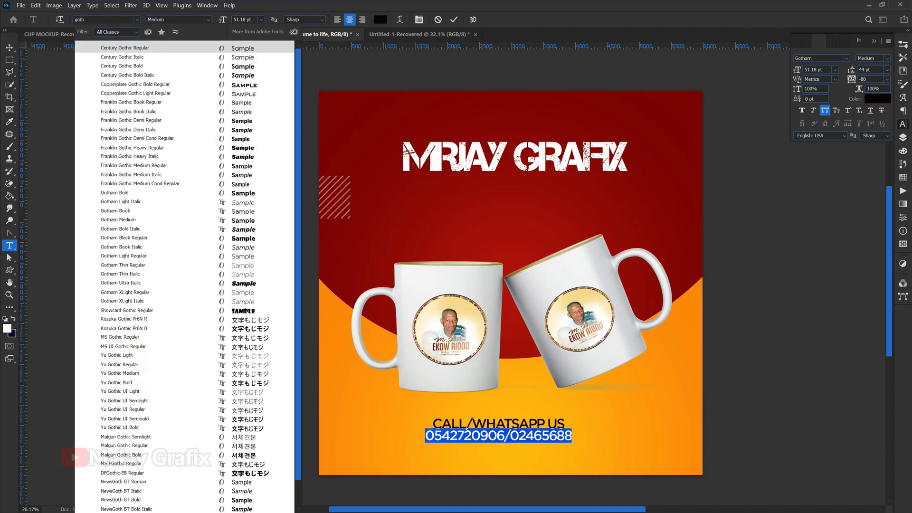
pyautogui.write('am Black')
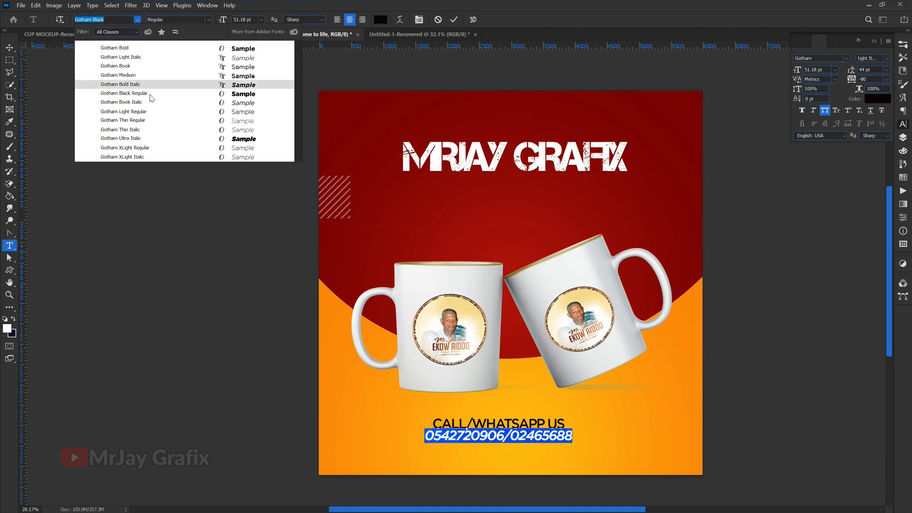
pyautogui.click(149, 94)
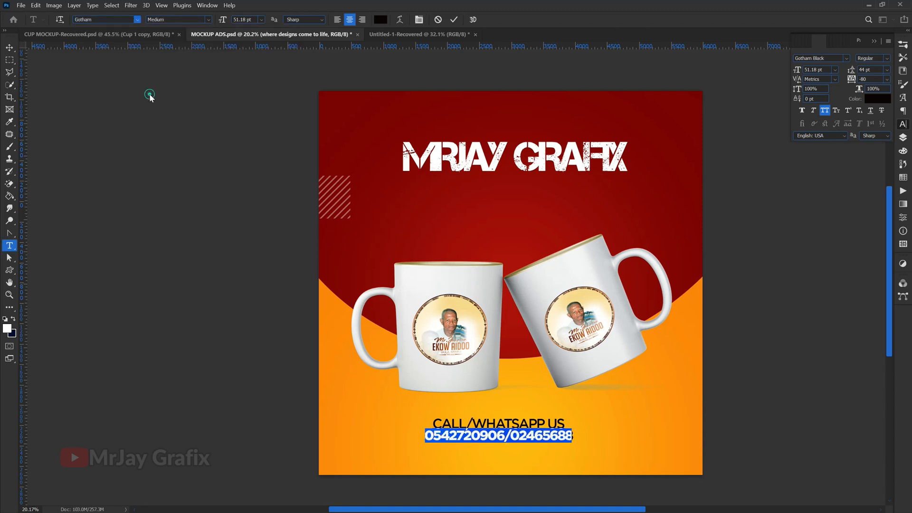
pyautogui.click(454, 20)
pyautogui.press('v')
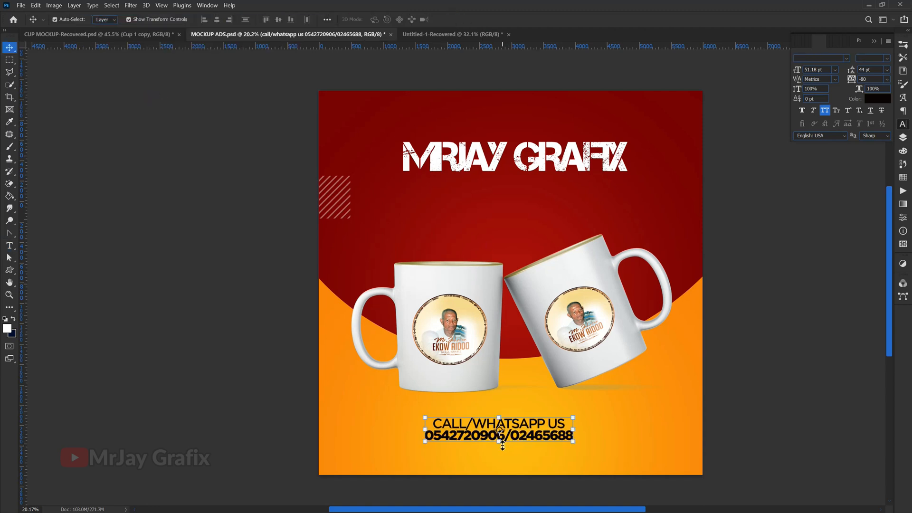
# Enlarge the contact text block proportionally by about a third and place it centered below the mugs
pyautogui.hotkey('ctrl', 't')
pyautogui.moveTo(503, 449); pyautogui.dragTo(485, 446)
pyautogui.press('Return')
pyautogui.click(226, 424)
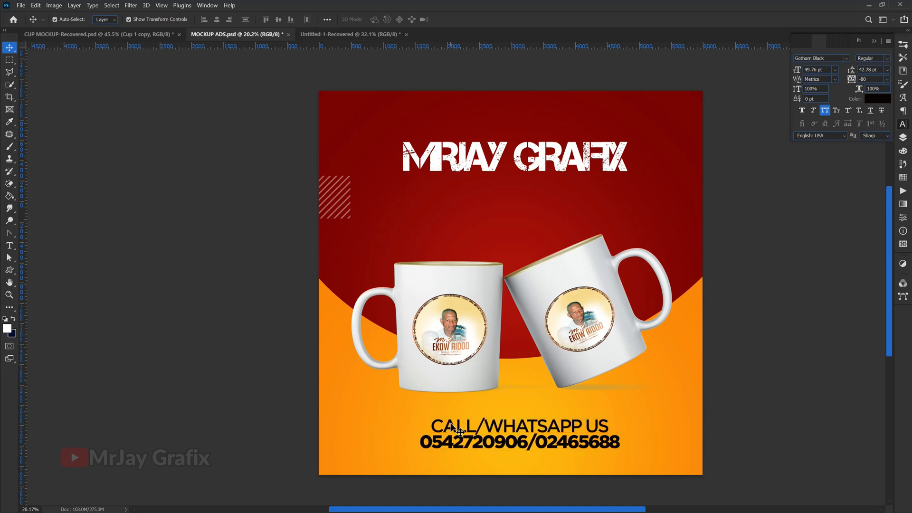
# Reduce the CALL/WHATSAPP US line to 56 pt and reselect the contact text block
pyautogui.doubleClick(433, 424)
pyautogui.moveTo(433, 424); pyautogui.dragTo(611, 420)
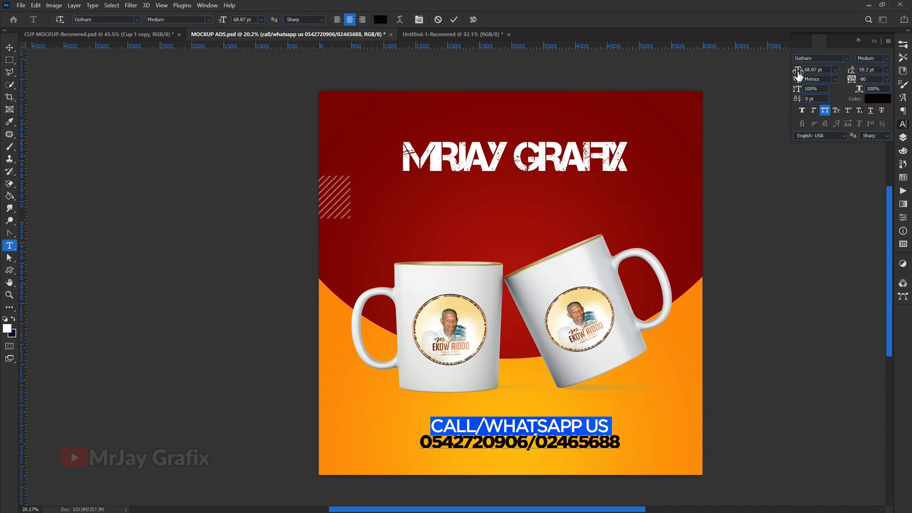
pyautogui.moveTo(797, 75); pyautogui.dragTo(790, 77)
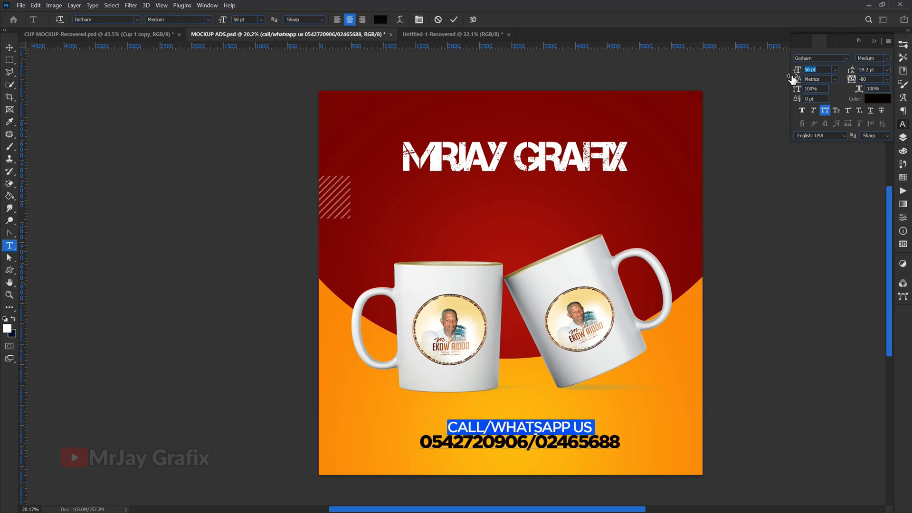
pyautogui.click(454, 20)
pyautogui.press('v')
pyautogui.click(469, 179)
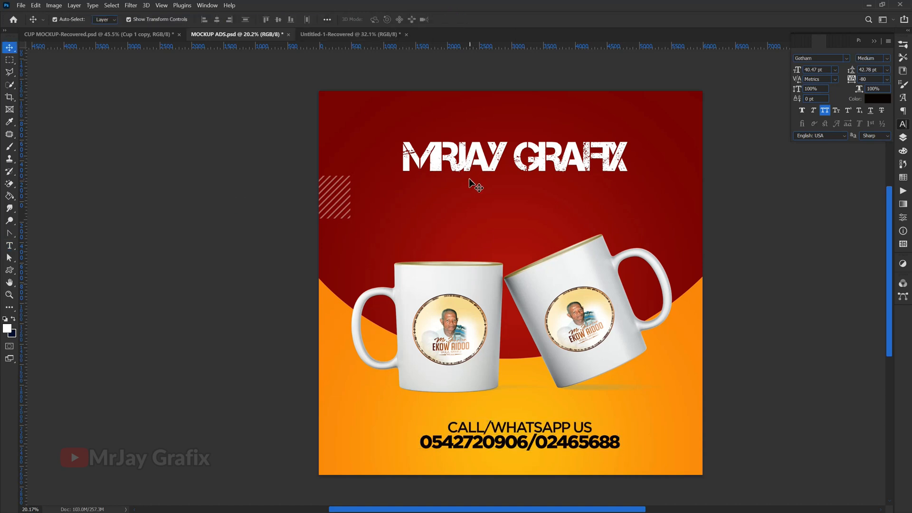
pyautogui.click(472, 433)
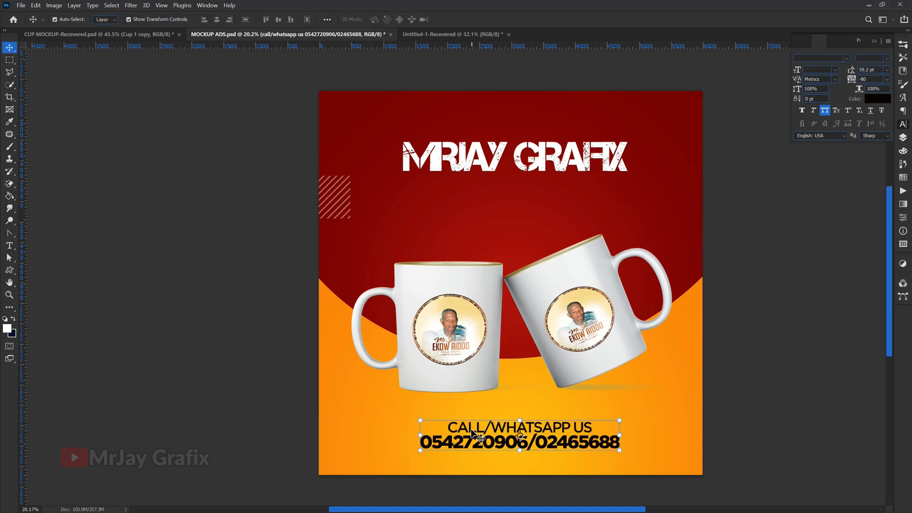
# Duplicate the contact text block beneath the MRJAY GRAFIX headline and delete the phone number line from the copy
pyautogui.moveTo(468, 433); pyautogui.dragTo(454, 195)
pyautogui.doubleClick(454, 194)
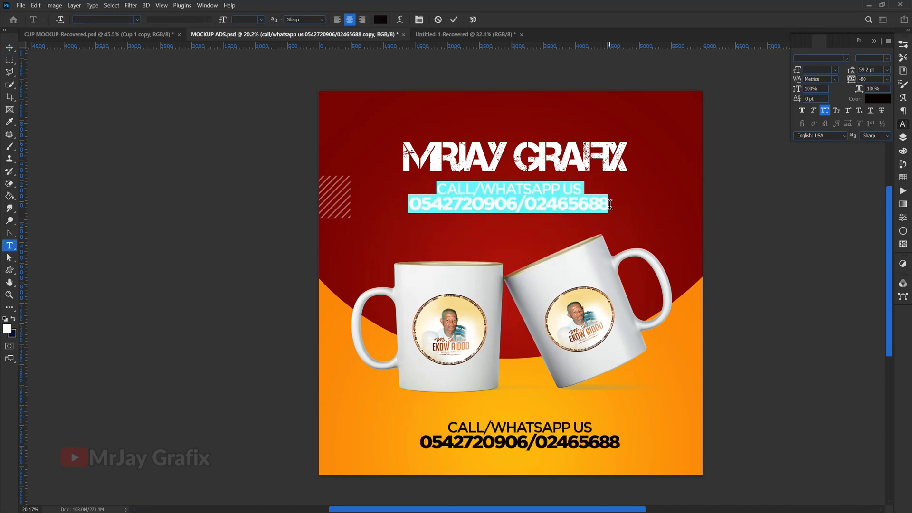
pyautogui.click(625, 207)
pyautogui.hotkey('shift', 'Home')
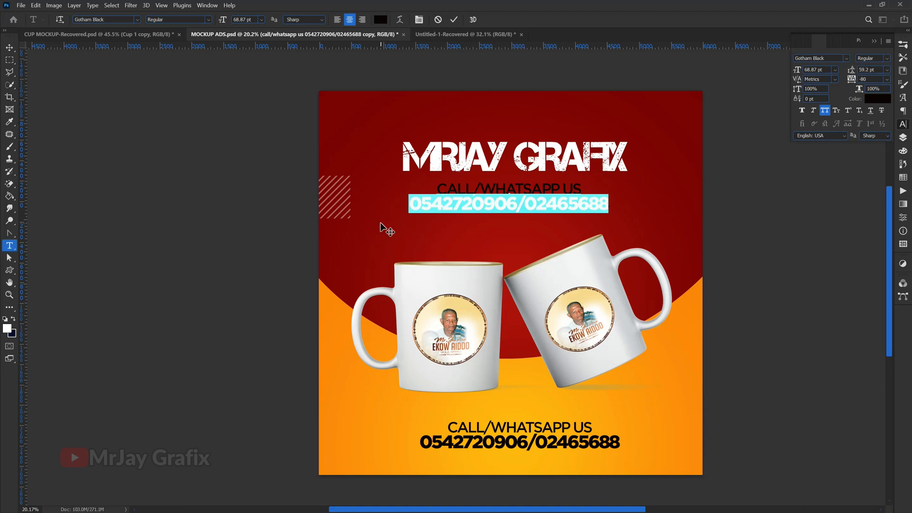
pyautogui.press('BackSpace')
pyautogui.press('BackSpace')
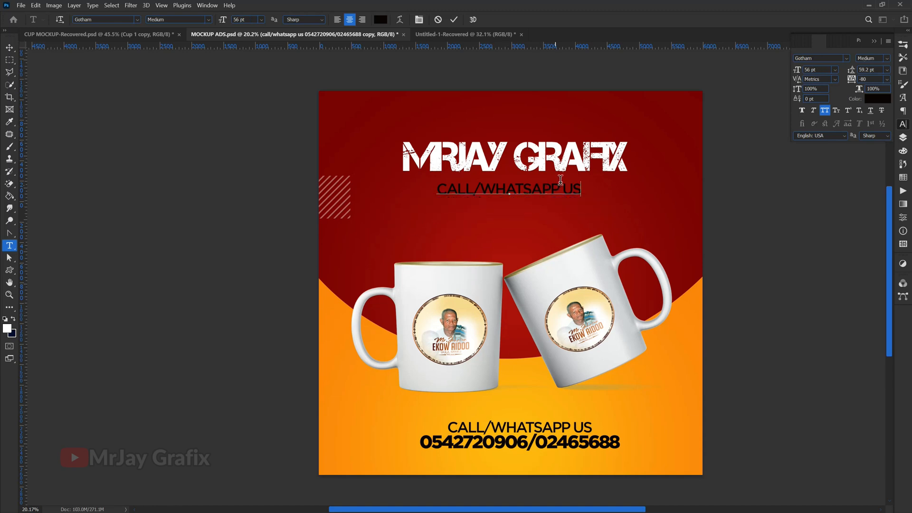
# Recolor the duplicated CALL/WHATSAPP US line to white (ffffff), sampled from the headline
pyautogui.moveTo(582, 186); pyautogui.dragTo(423, 184)
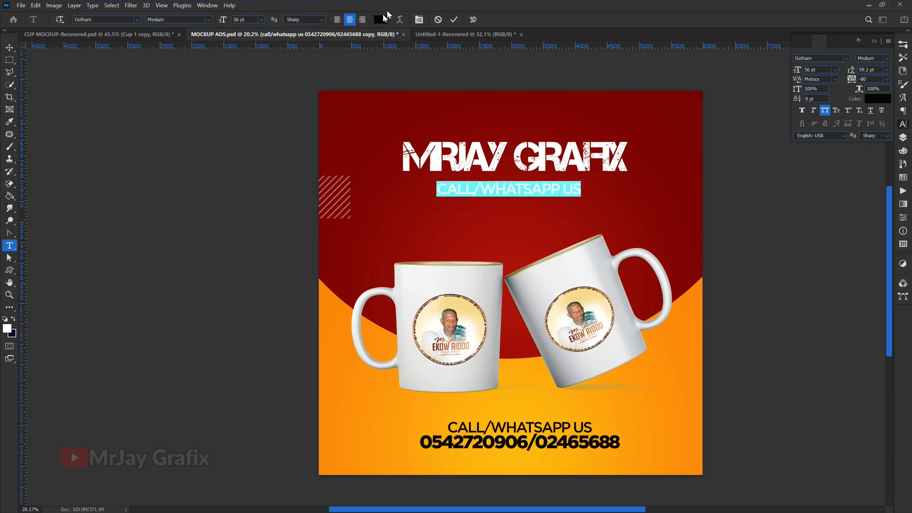
pyautogui.click(378, 19)
pyautogui.click(436, 151)
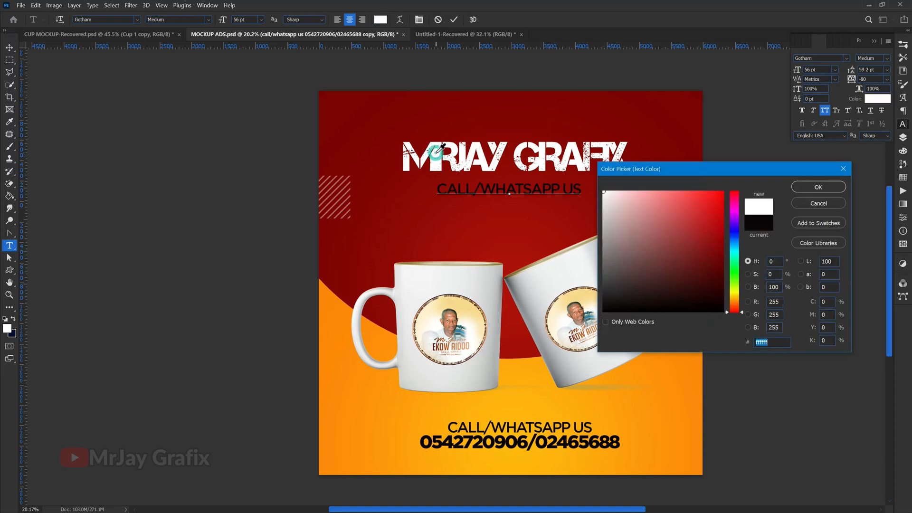
pyautogui.press('Return')
# Replace the wording of the white line beneath the headline with WHERE DESIGNS COME TO LIFE
pyautogui.write('W')
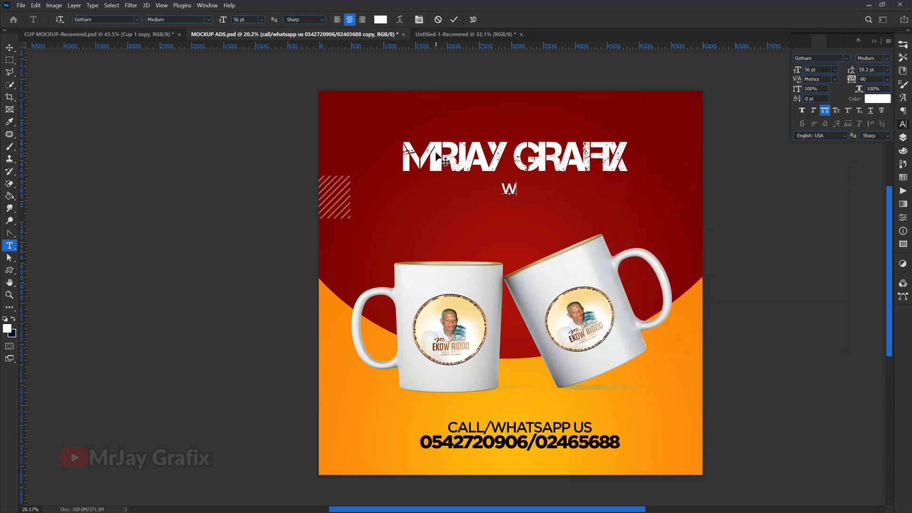
pyautogui.write('HE')
pyautogui.write('RE DESIGN')
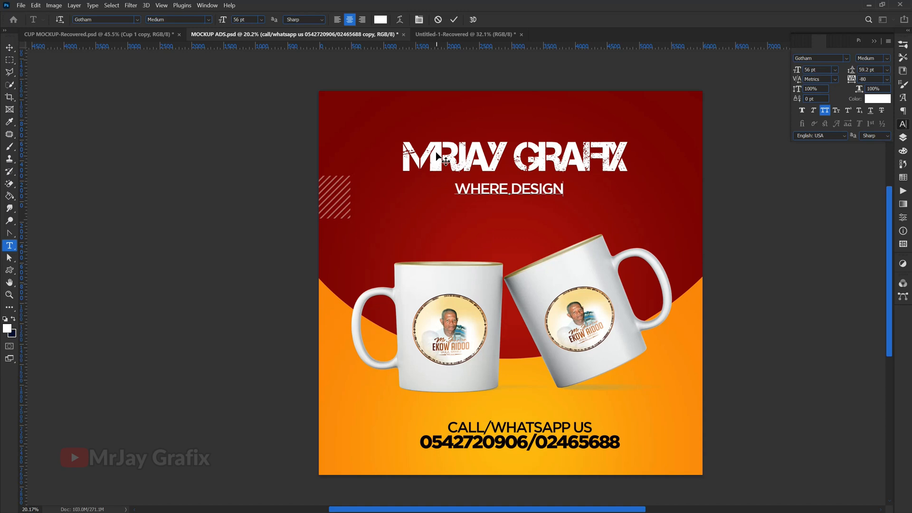
pyautogui.write('S CO ME TO')
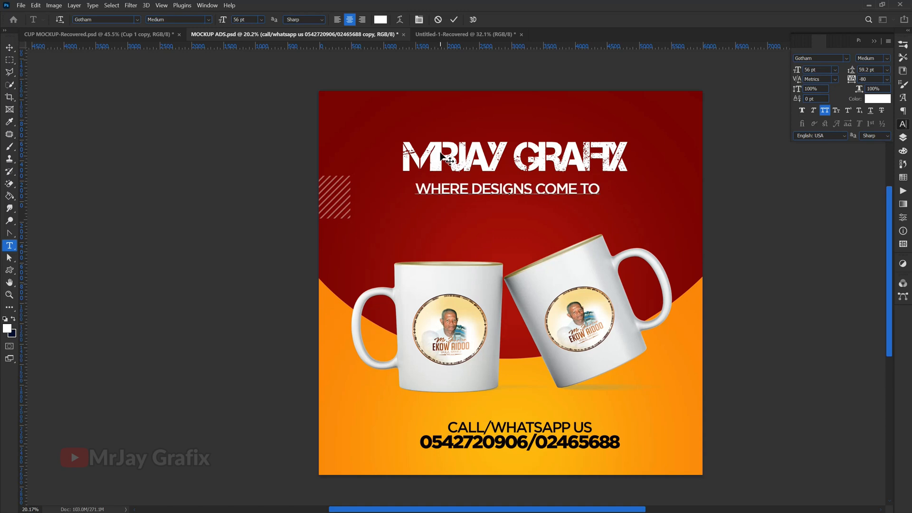
pyautogui.write(' LIFE')
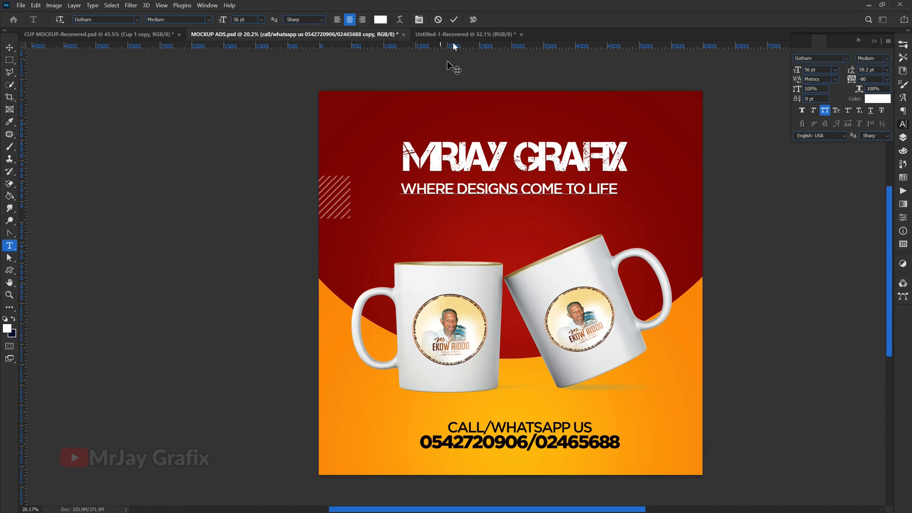
pyautogui.click(453, 20)
pyautogui.press('v')
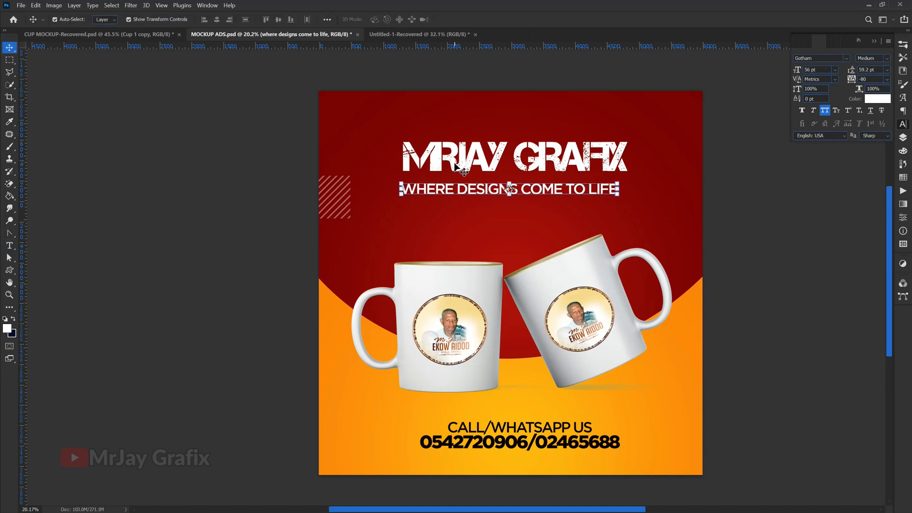
# Scale the WHERE DESIGNS COME TO LIFE tagline down to about 51 pt and place it centered directly beneath the headline
pyautogui.click(617, 189)
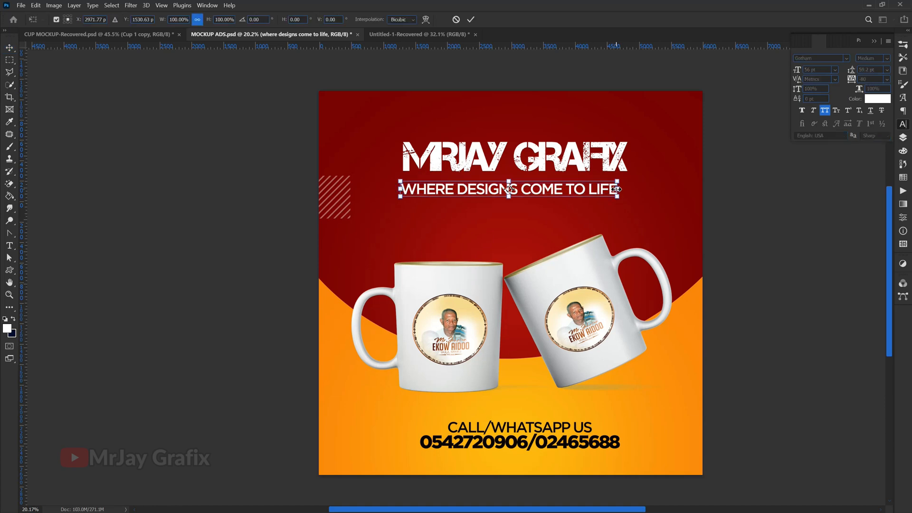
pyautogui.moveTo(617, 189); pyautogui.dragTo(570, 185)
pyautogui.press('Return')
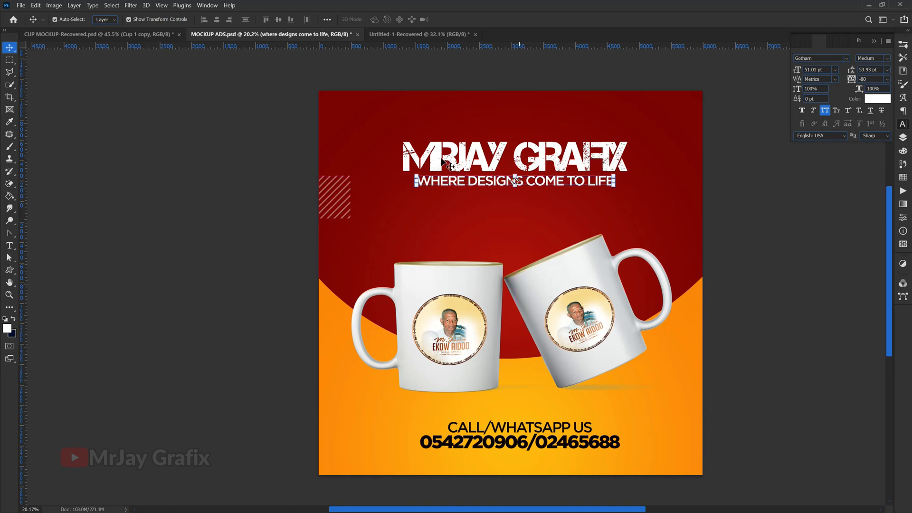
pyautogui.click(233, 148)
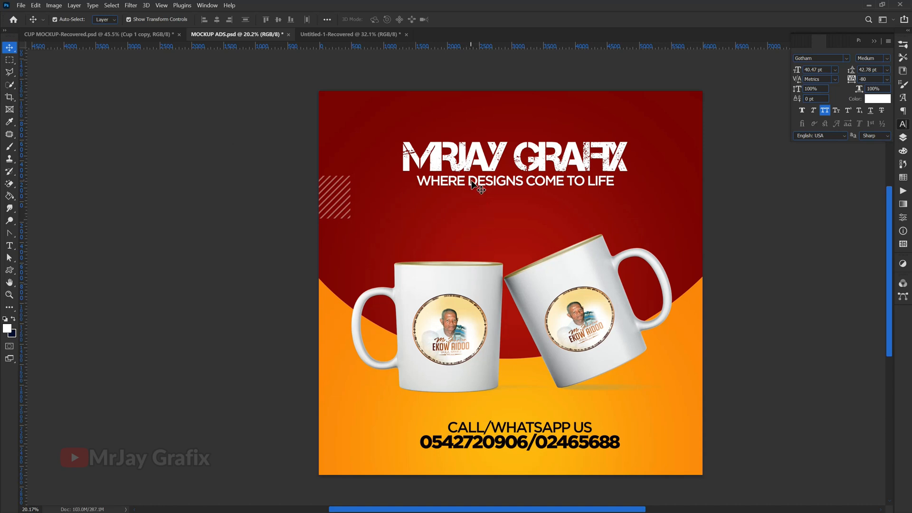
# Duplicate the tagline a little further down and change the copy's wording to MOCKUP CUP DESIGN
pyautogui.moveTo(472, 184); pyautogui.dragTo(450, 217)
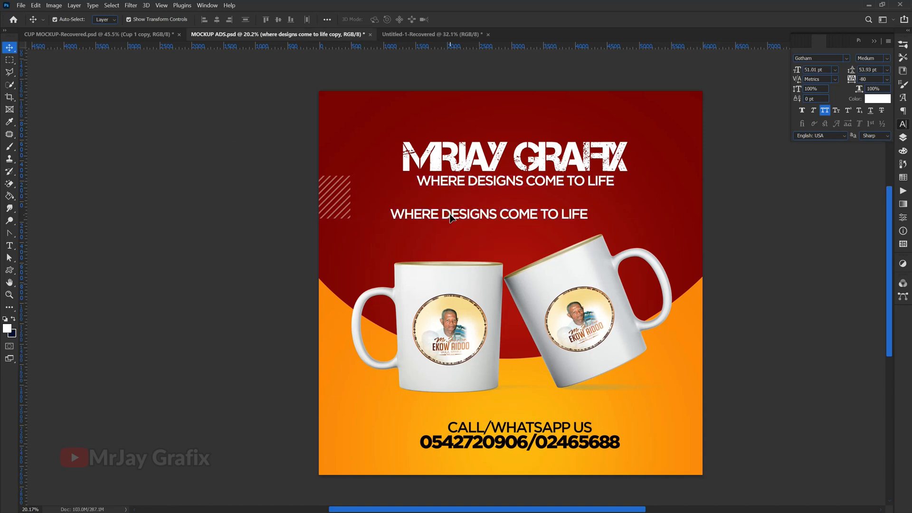
pyautogui.doubleClick(450, 213)
pyautogui.write('M')
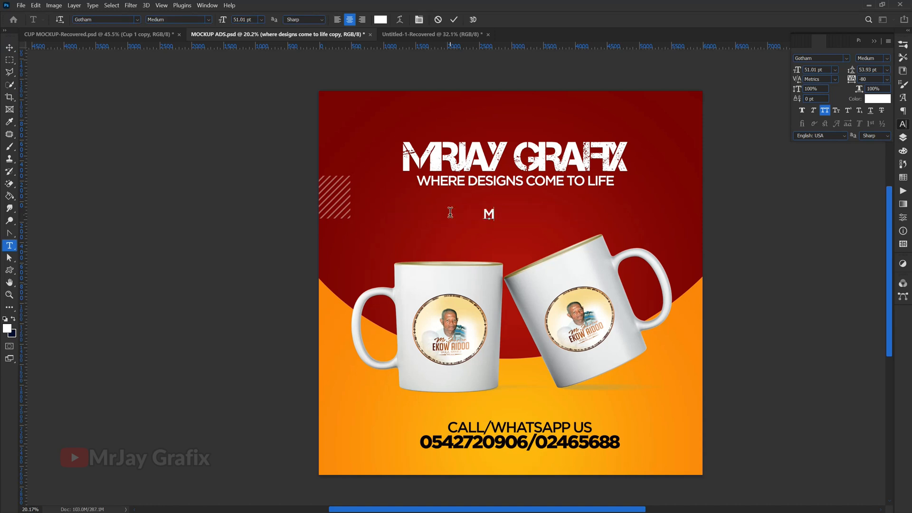
pyautogui.write('OCKUP')
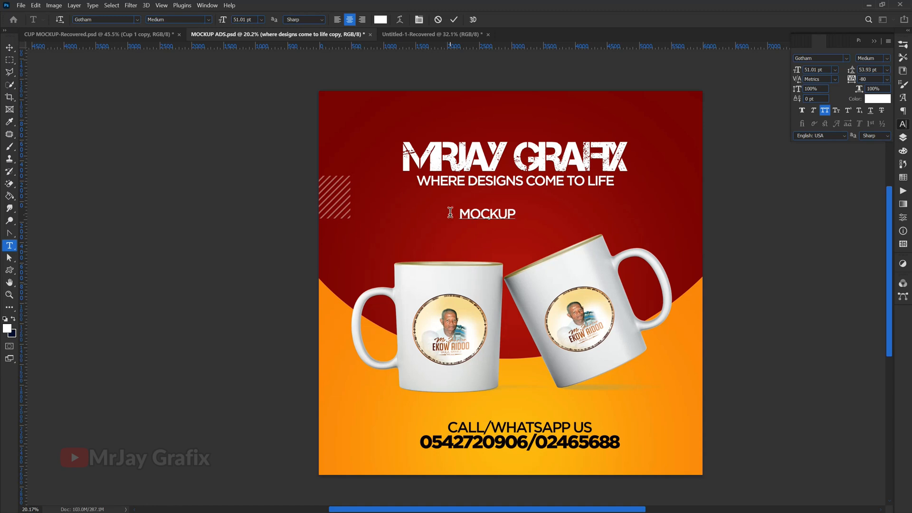
pyautogui.write(' CUP')
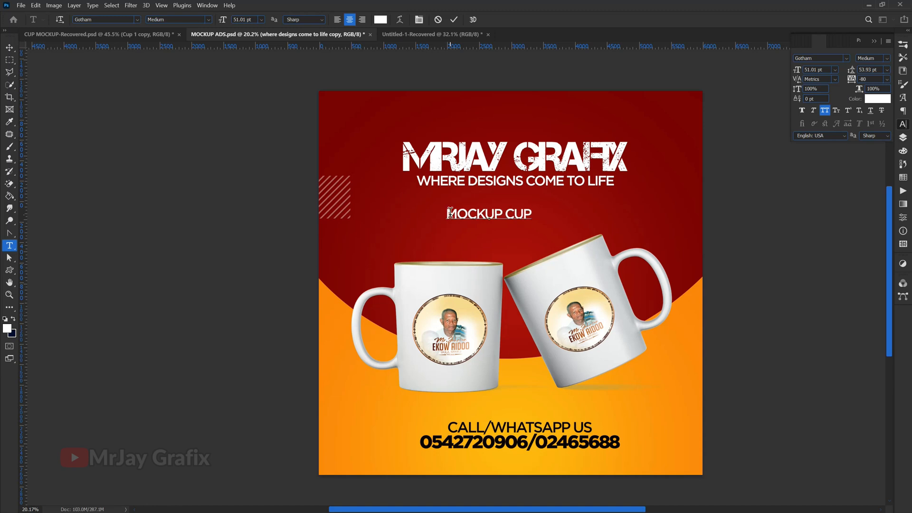
pyautogui.write(' DESIGN')
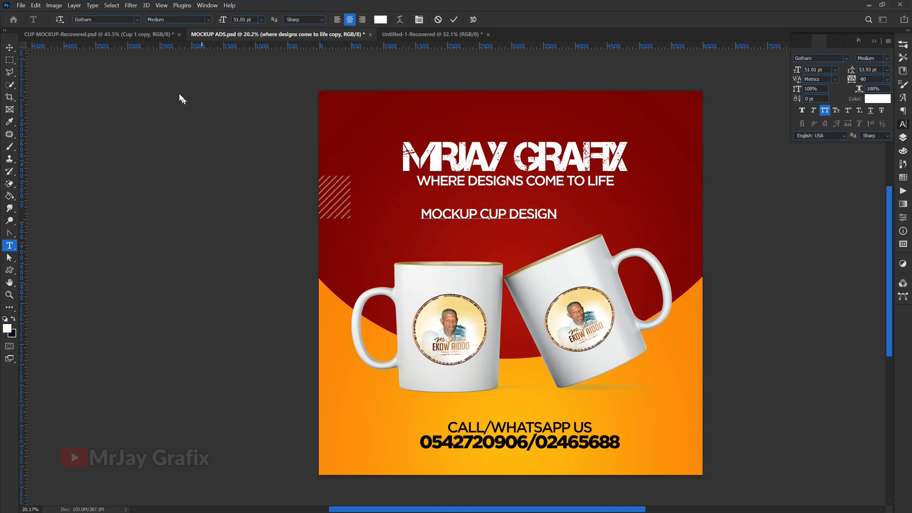
pyautogui.hotkey('ctrl', 'Return')
# Enlarge MOCKUP CUP DESIGN to about 75 pt, centered above the mugs, and recolor it with yellow-orange sampled from the lower background
pyautogui.press('v')
pyautogui.moveTo(456, 219); pyautogui.dragTo(496, 216)
pyautogui.press('Return')
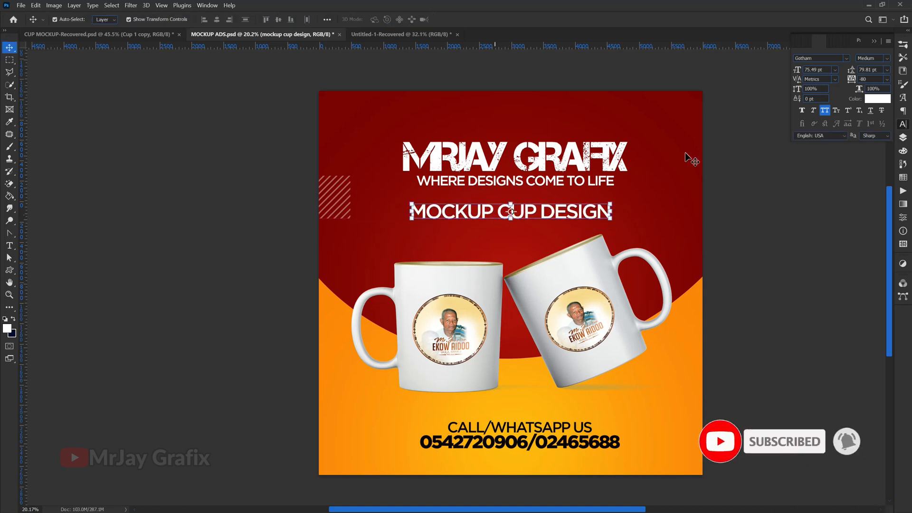
pyautogui.click(877, 98)
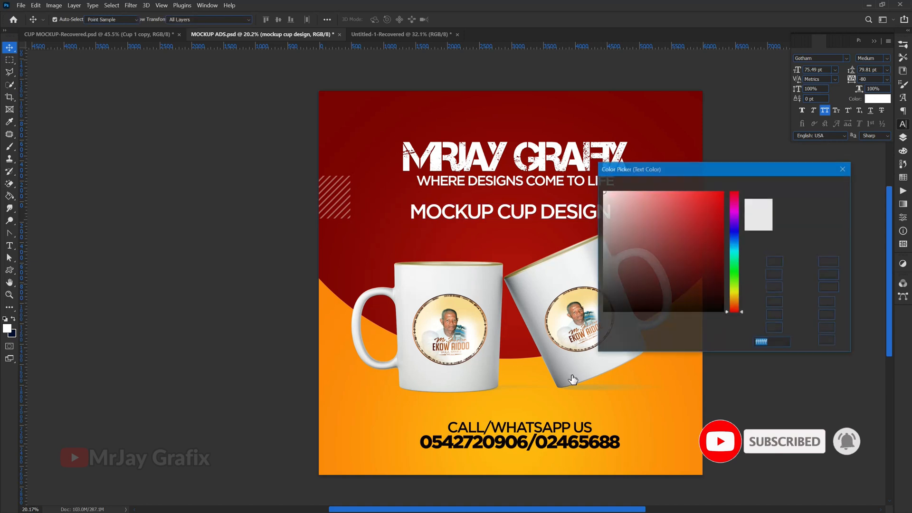
pyautogui.click(502, 405)
pyautogui.press('Return')
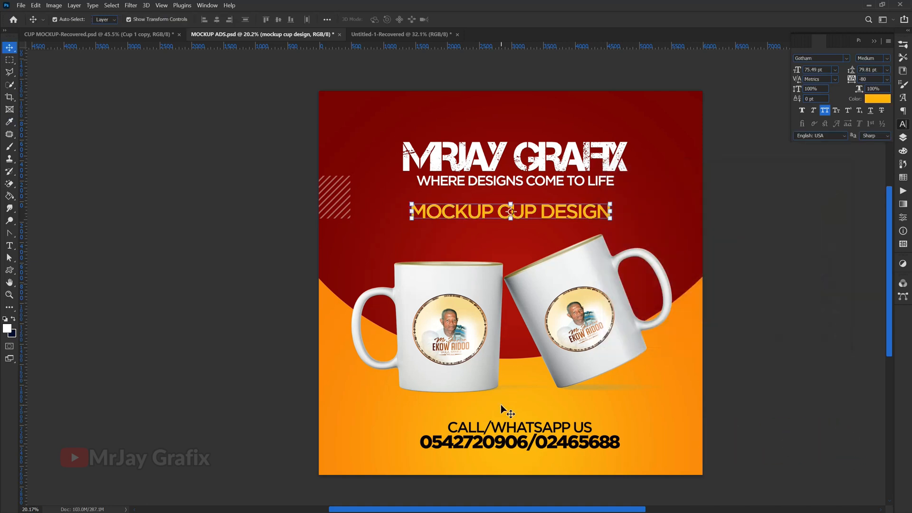
# Set the MOCKUP CUP DESIGN text in Gotham Bold and nudge it slightly upward
pyautogui.doubleClick(464, 213)
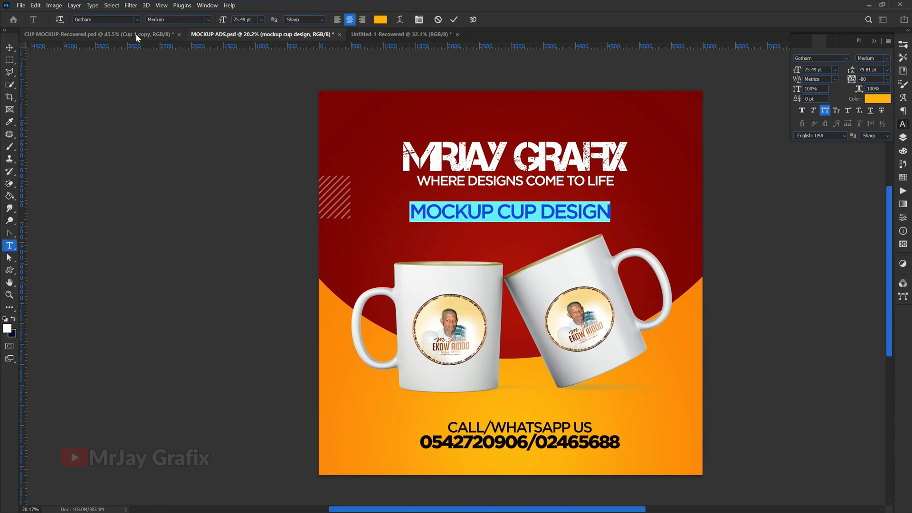
pyautogui.click(108, 22)
pyautogui.write('gotha')
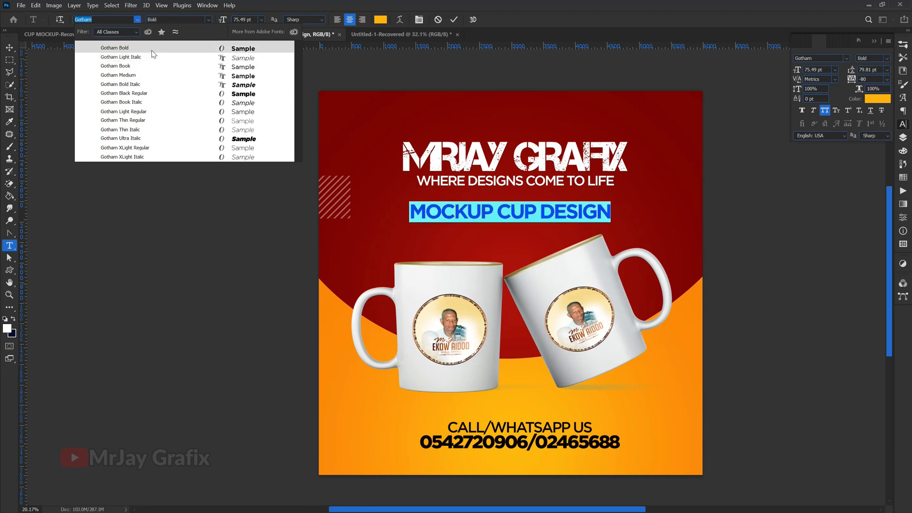
pyautogui.click(152, 49)
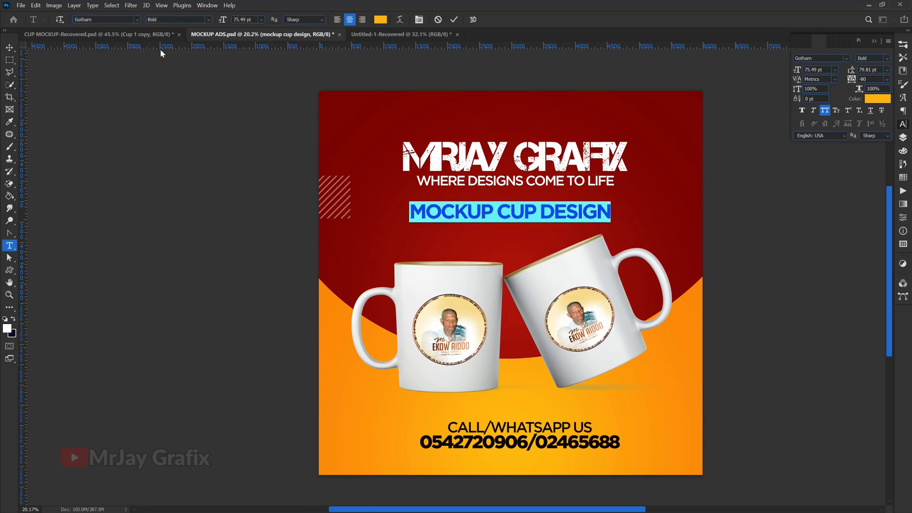
pyautogui.click(239, 96)
pyautogui.click(181, 124)
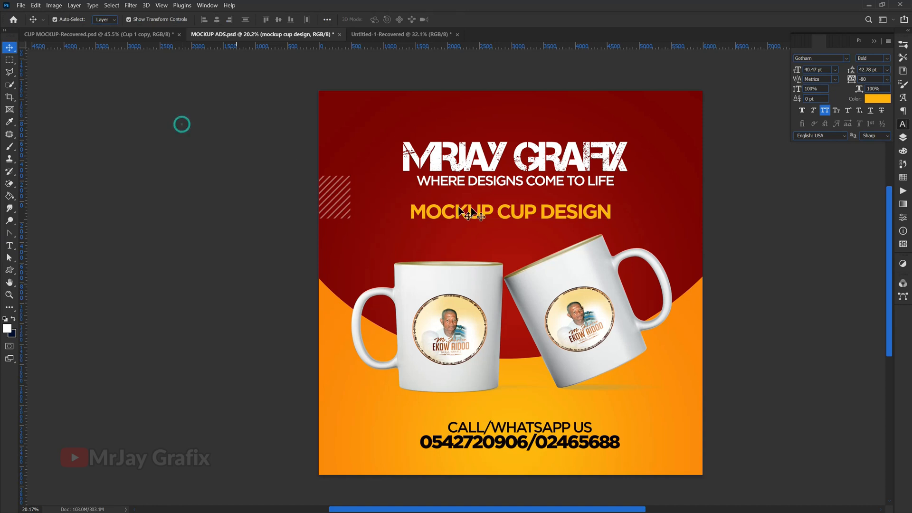
pyautogui.moveTo(472, 213); pyautogui.dragTo(472, 212)
pyautogui.click(207, 232)
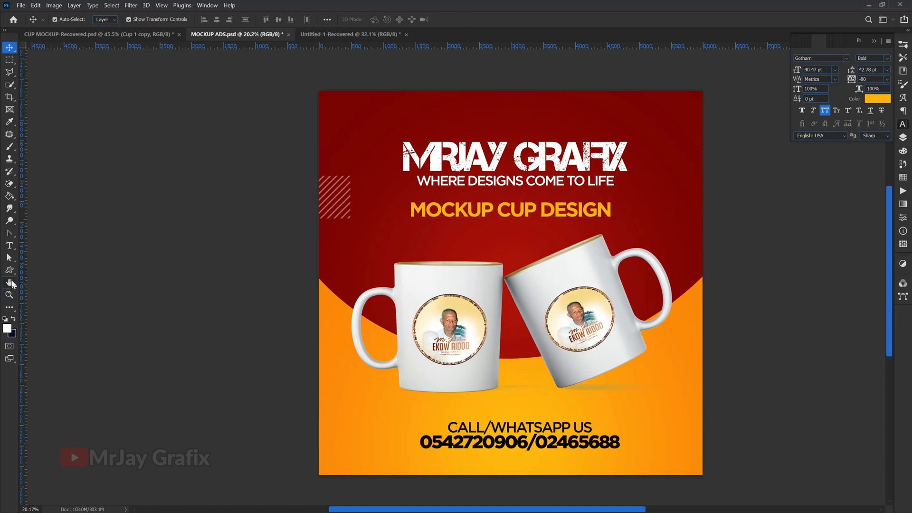
# Draw a white circle frame custom shape about 3777 px wide over the flyer's upper right edge
pyautogui.moveTo(10, 272); pyautogui.dragTo(49, 324)
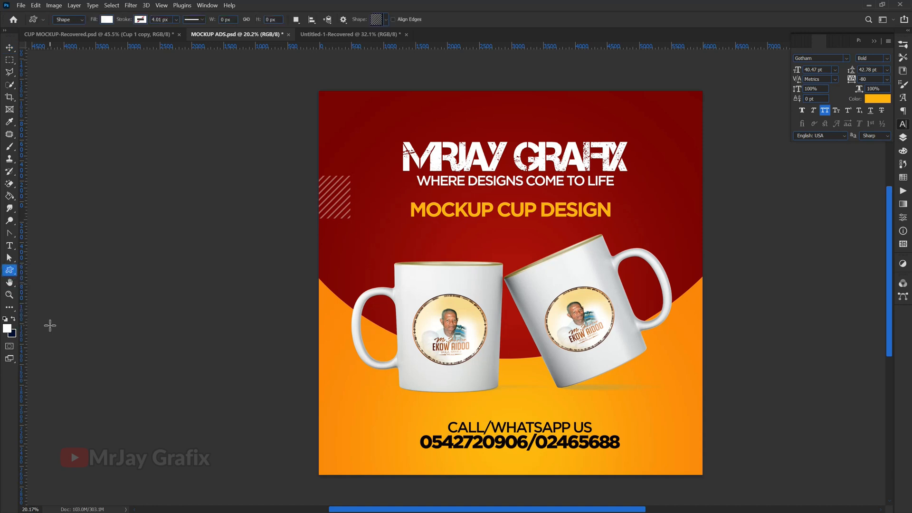
pyautogui.click(386, 20)
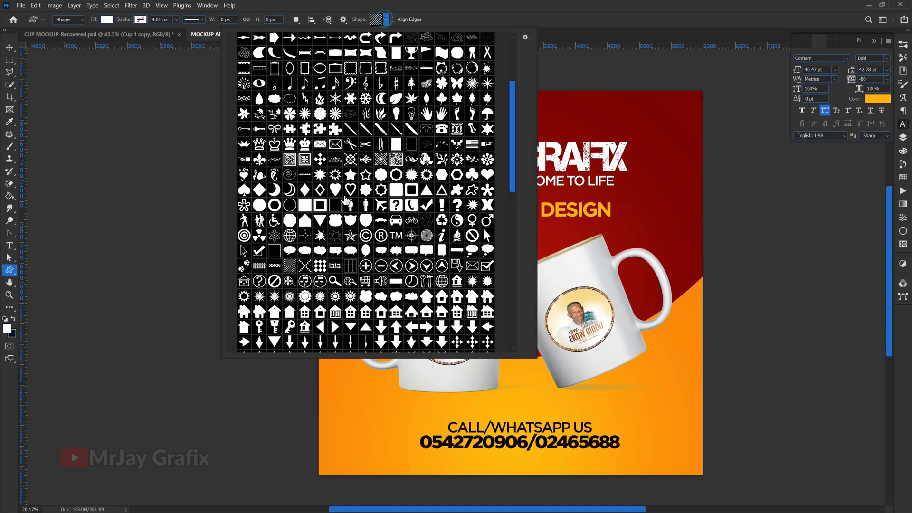
pyautogui.click(275, 205)
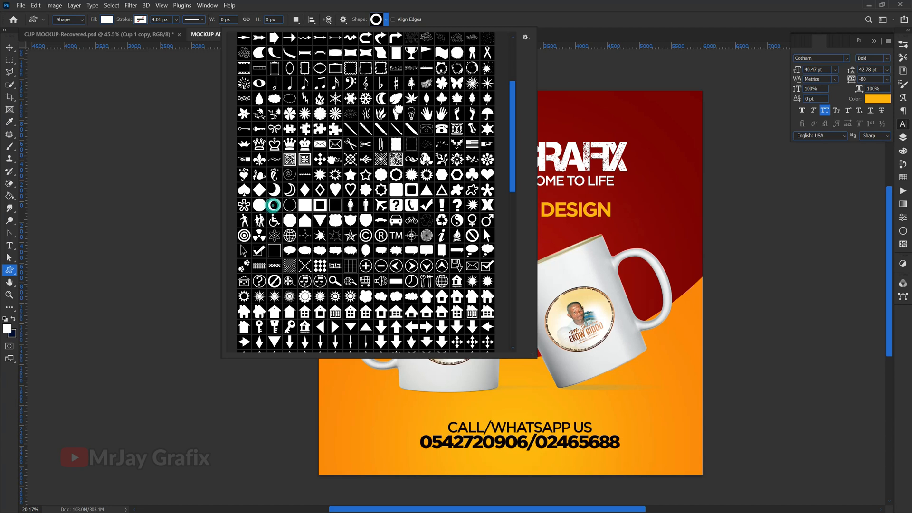
pyautogui.press('Return')
pyautogui.moveTo(570, 69); pyautogui.dragTo(812, 311)
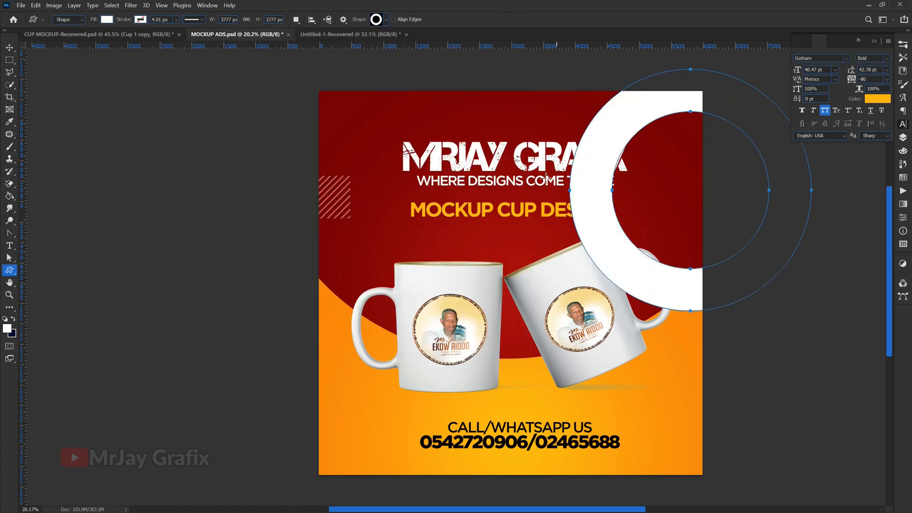
# Center the circle frame around the headline, partly above the canvas, and place its layer directly below Cup 1 copy
pyautogui.press('v')
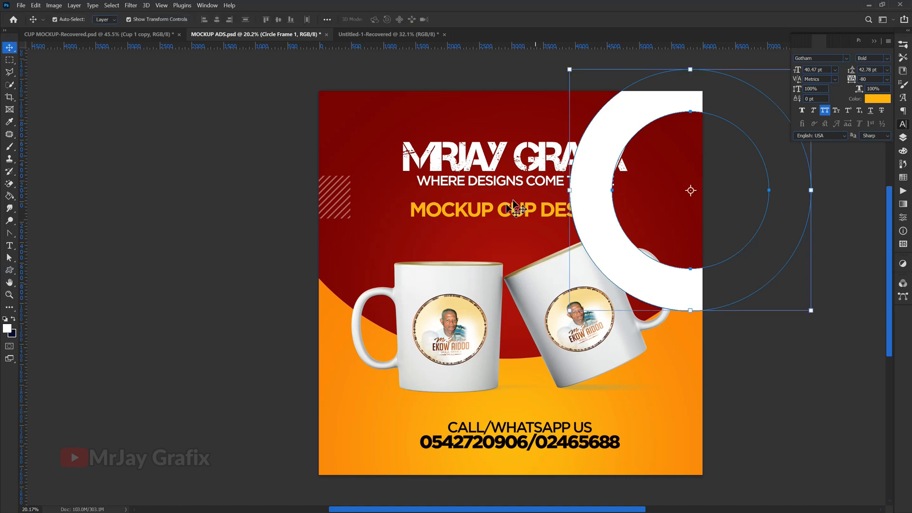
pyautogui.moveTo(588, 208); pyautogui.dragTo(414, 153)
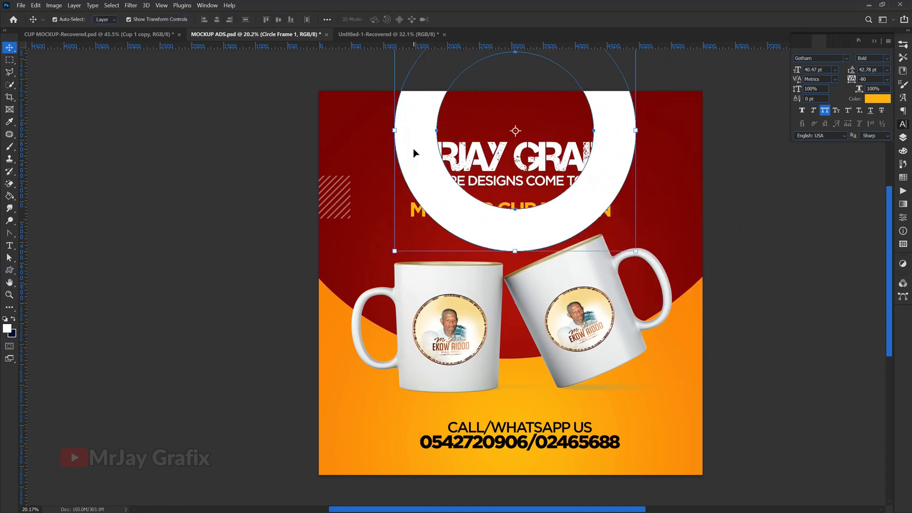
pyautogui.click(905, 139)
pyautogui.moveTo(849, 102); pyautogui.dragTo(830, 285)
# Fill the circle frame with orange fc8b01, sampled from the lower right edge of the flyer's background
pyautogui.doubleClick(822, 274)
pyautogui.click(523, 385)
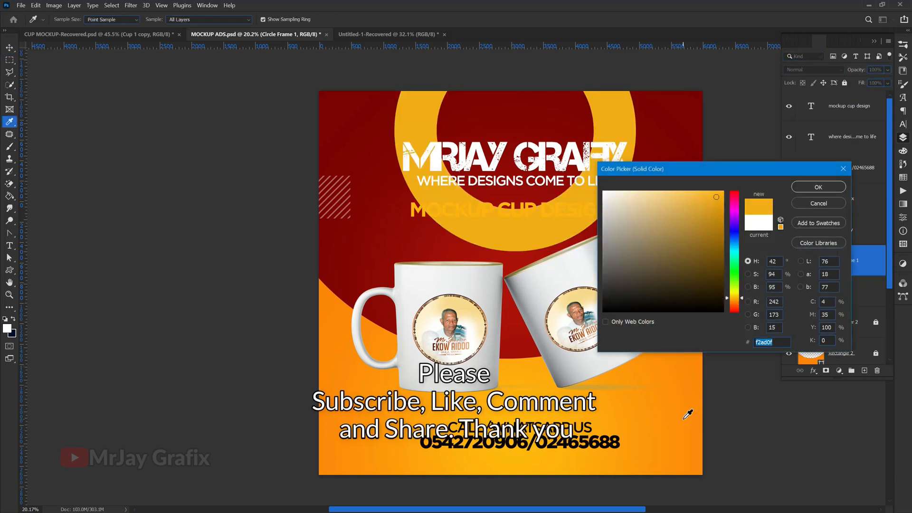
pyautogui.click(702, 414)
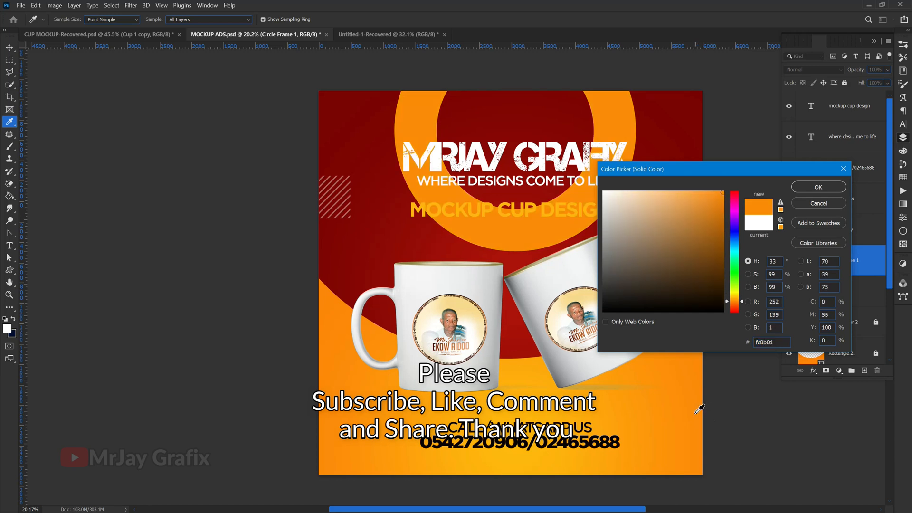
pyautogui.press('Return')
pyautogui.press('v')
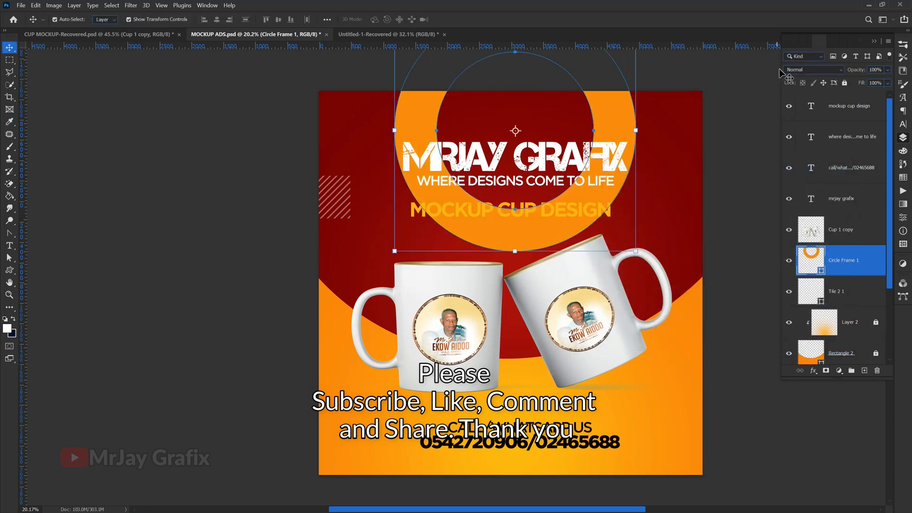
# Try the Soft Light blend mode on the orange circle frame and restore it to Normal
pyautogui.click(827, 71)
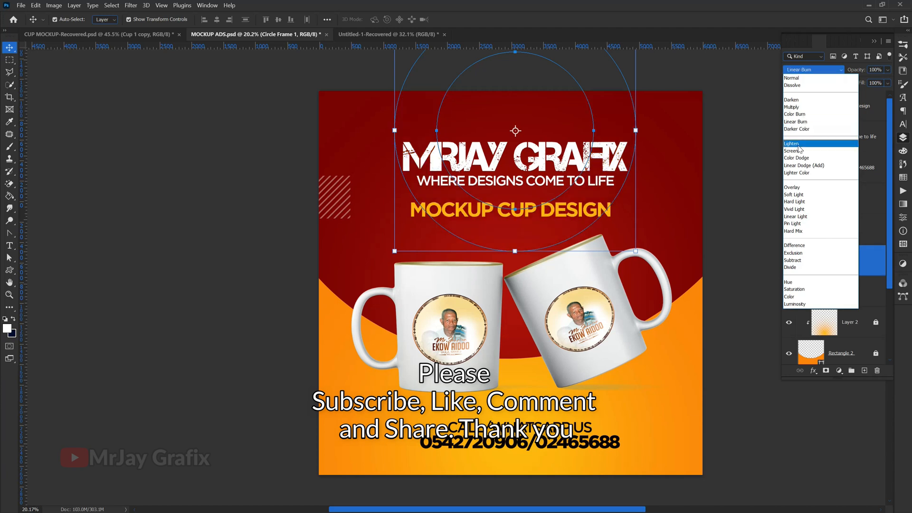
pyautogui.click(796, 195)
pyautogui.click(229, 145)
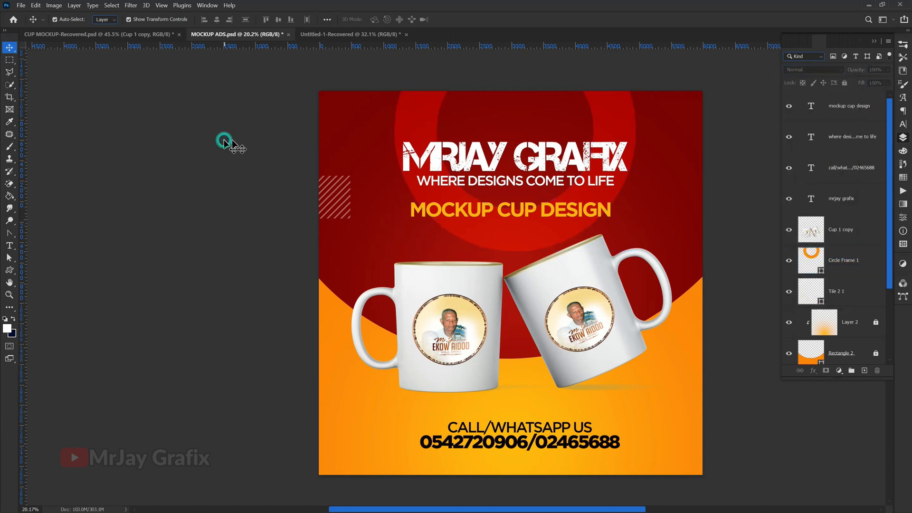
pyautogui.click(420, 124)
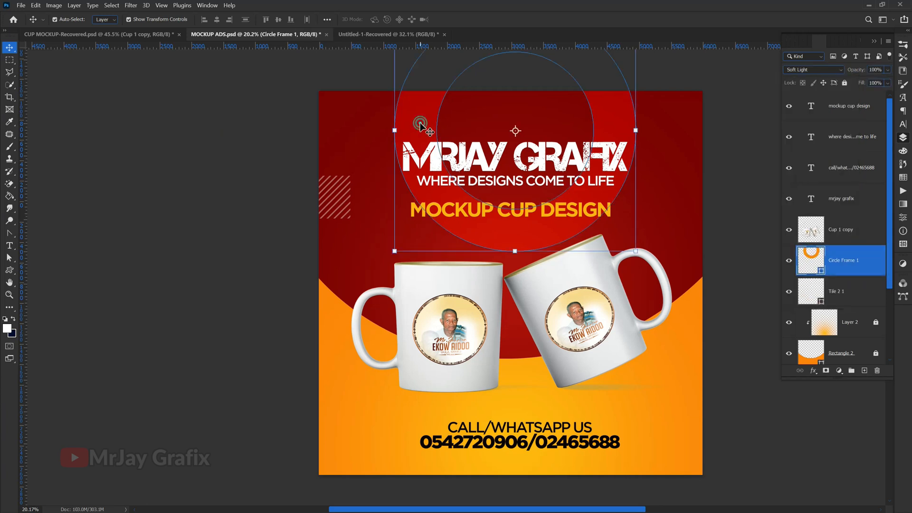
pyautogui.click(817, 66)
pyautogui.click(813, 76)
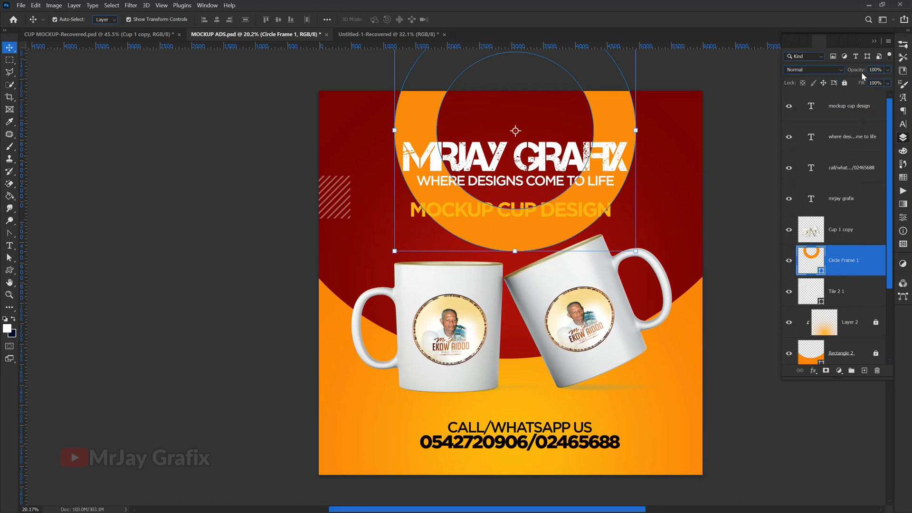
# Lower the orange circle frame's opacity to 10%
pyautogui.moveTo(863, 74); pyautogui.dragTo(825, 72)
pyautogui.click(164, 171)
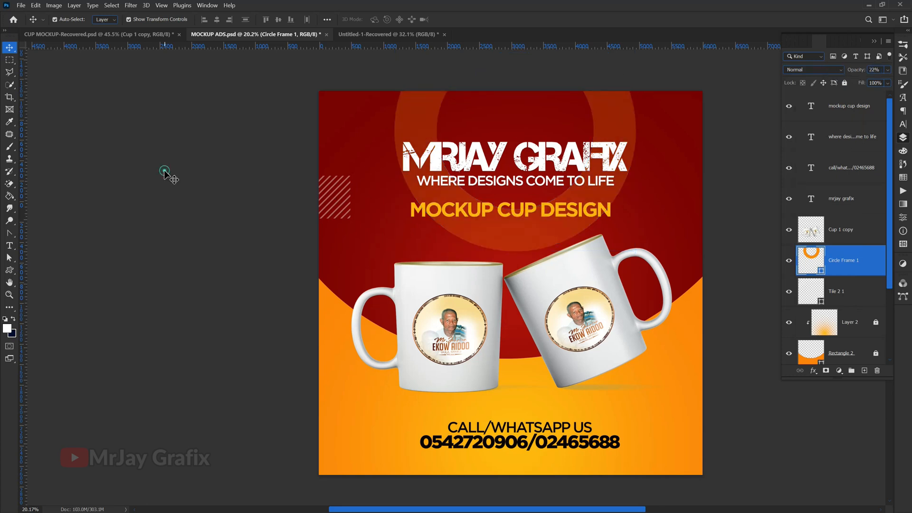
pyautogui.click(469, 231)
pyautogui.moveTo(859, 75); pyautogui.dragTo(853, 74)
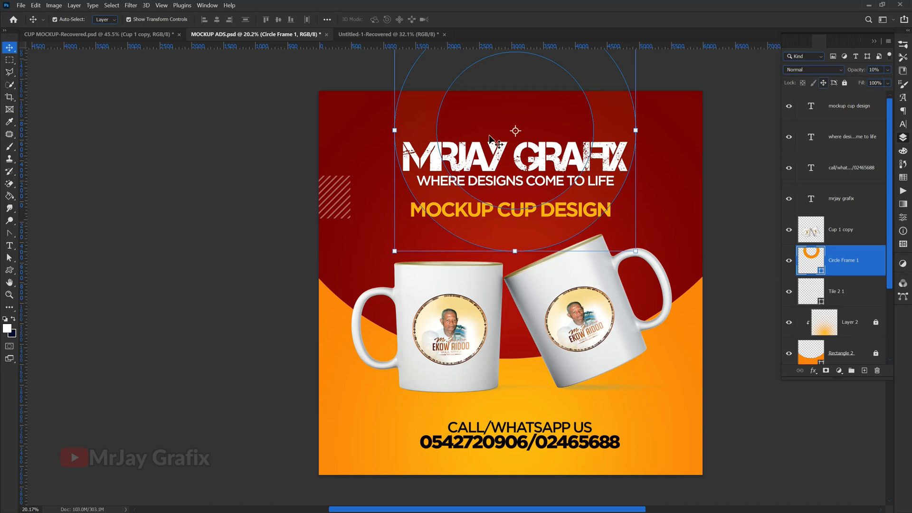
pyautogui.click(187, 162)
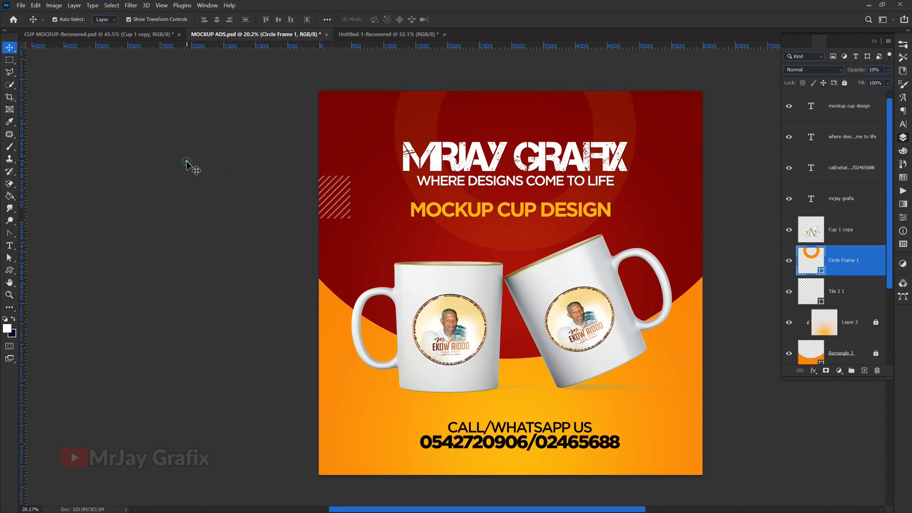
# Move the circle frame down behind the headline and mugs and scale it proportionally to about 123%
pyautogui.click(405, 122)
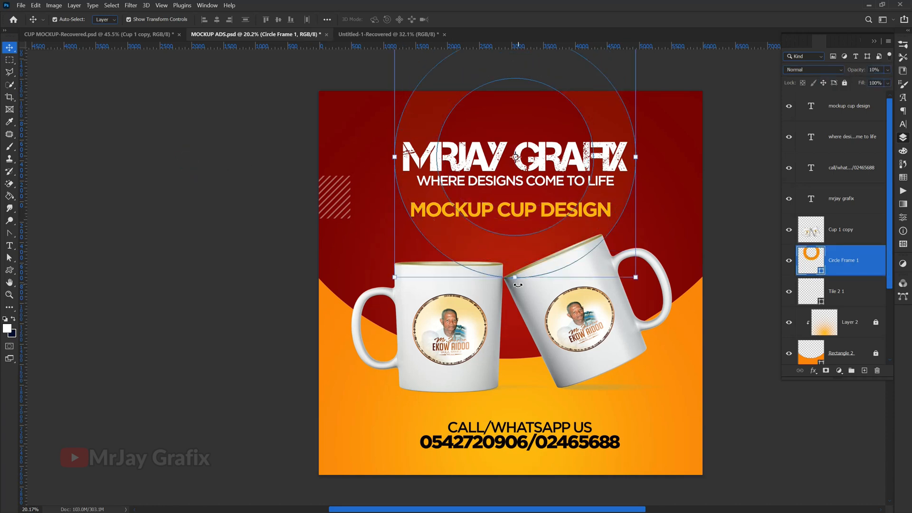
pyautogui.click(518, 278)
pyautogui.moveTo(518, 278); pyautogui.dragTo(523, 329)
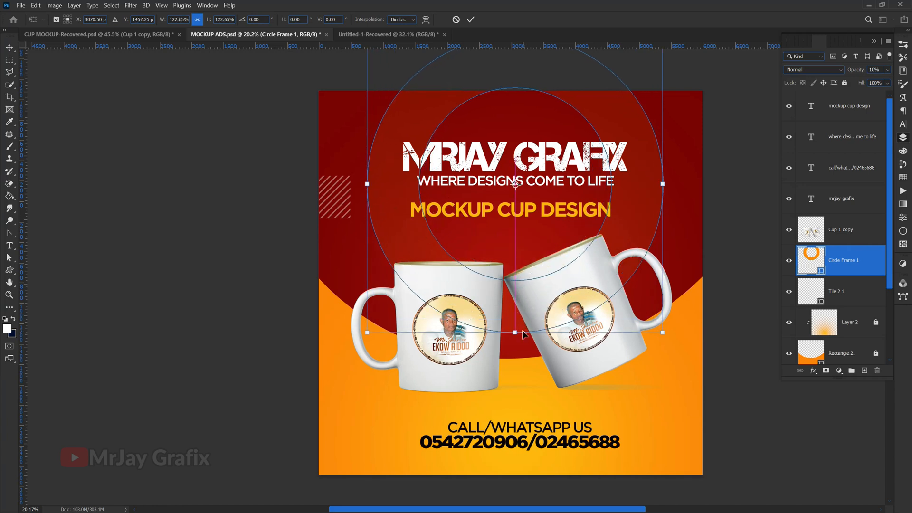
pyautogui.press('Return')
pyautogui.click(145, 211)
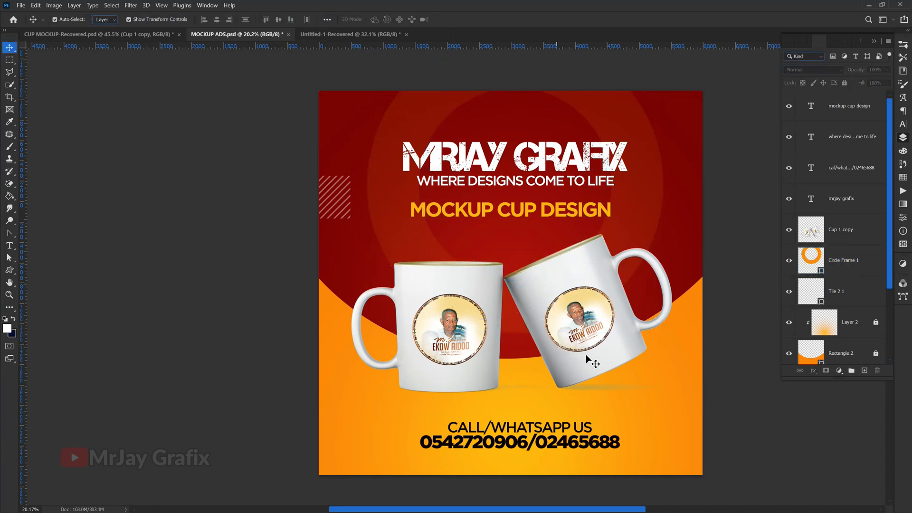
pyautogui.scroll(1, 704, 398)
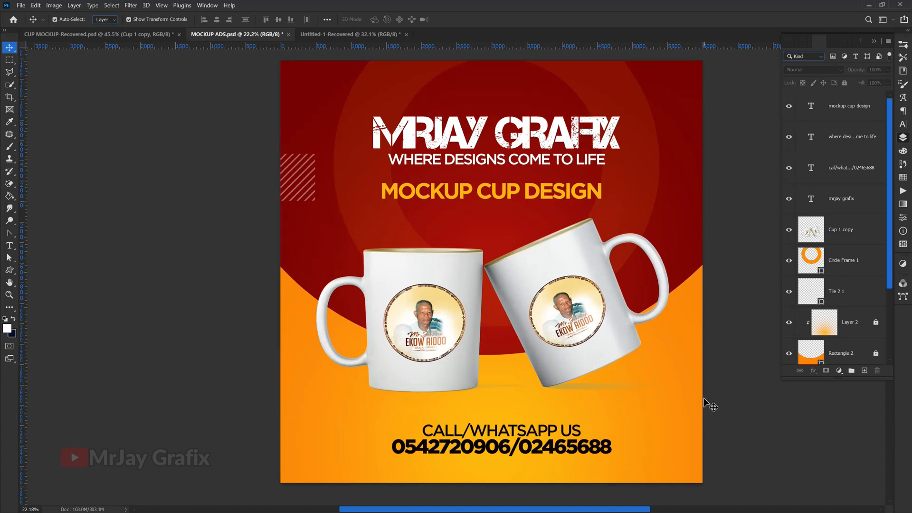